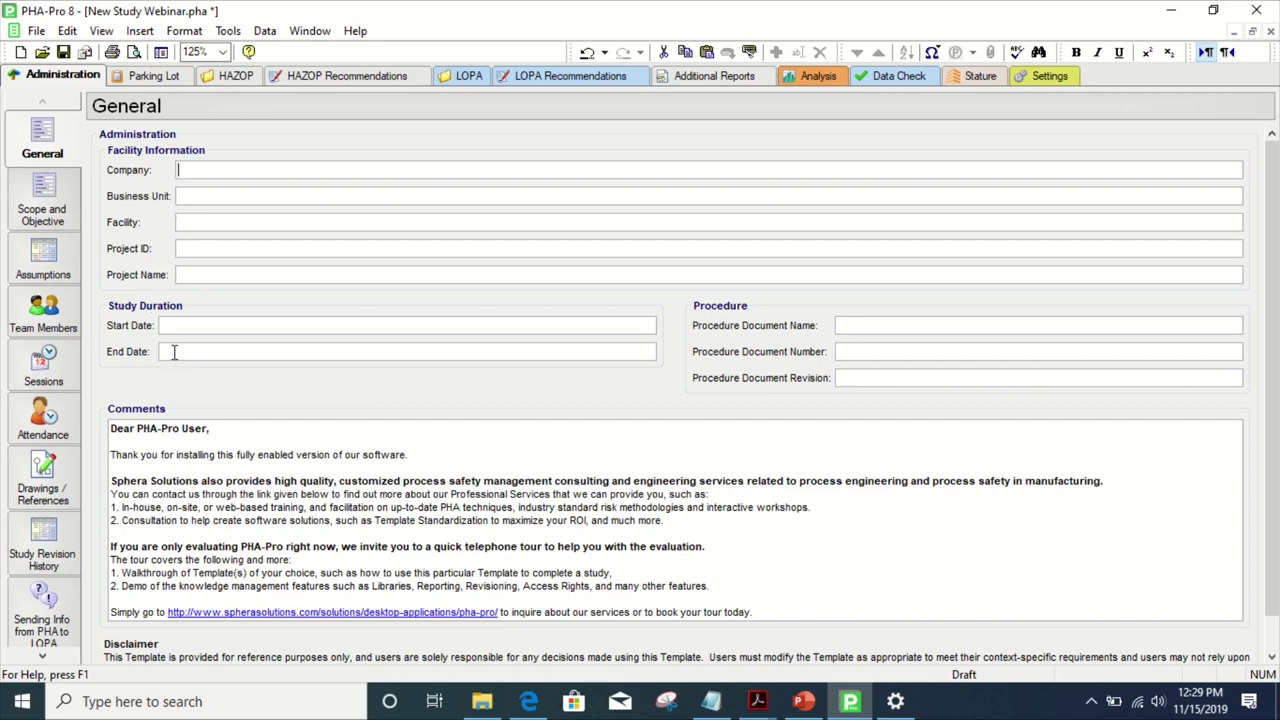
- Review the Scope and Objective, Assumptions, Team Members and Sessions sheets of the study's Administration section
{"action": "left_click", "coordinate": [58, 216]}
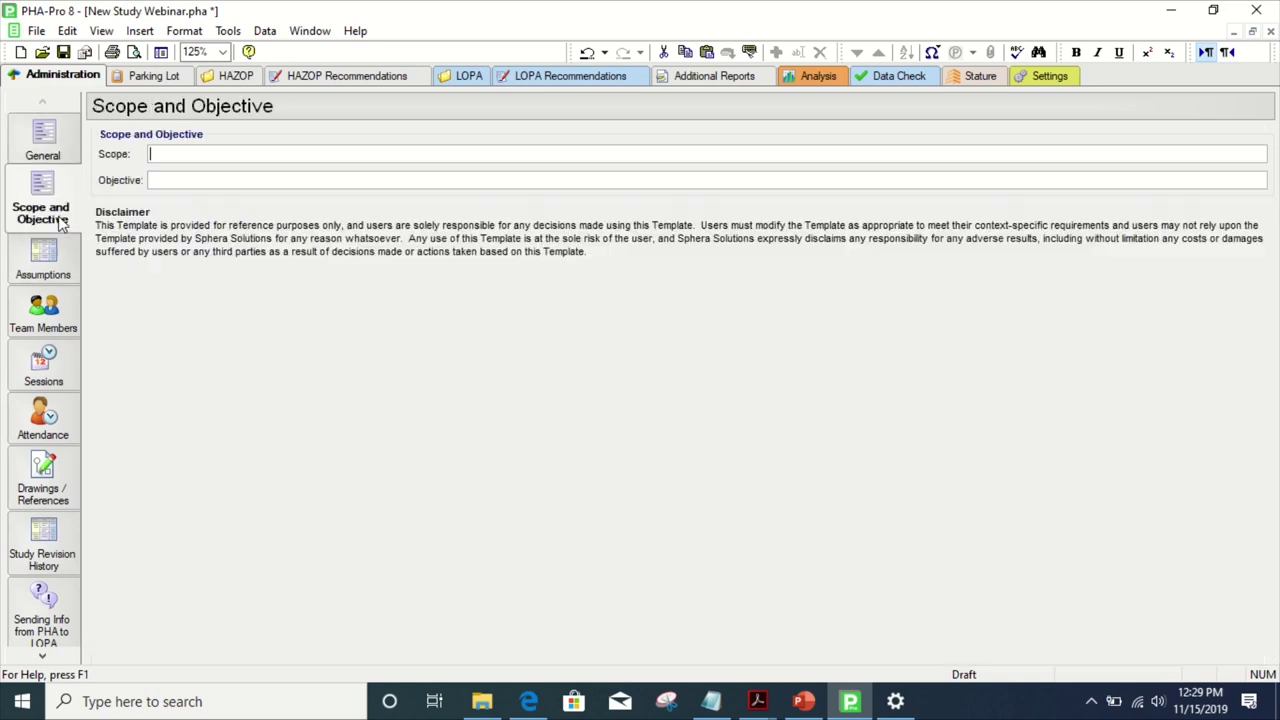
{"action": "left_click", "coordinate": [57, 268]}
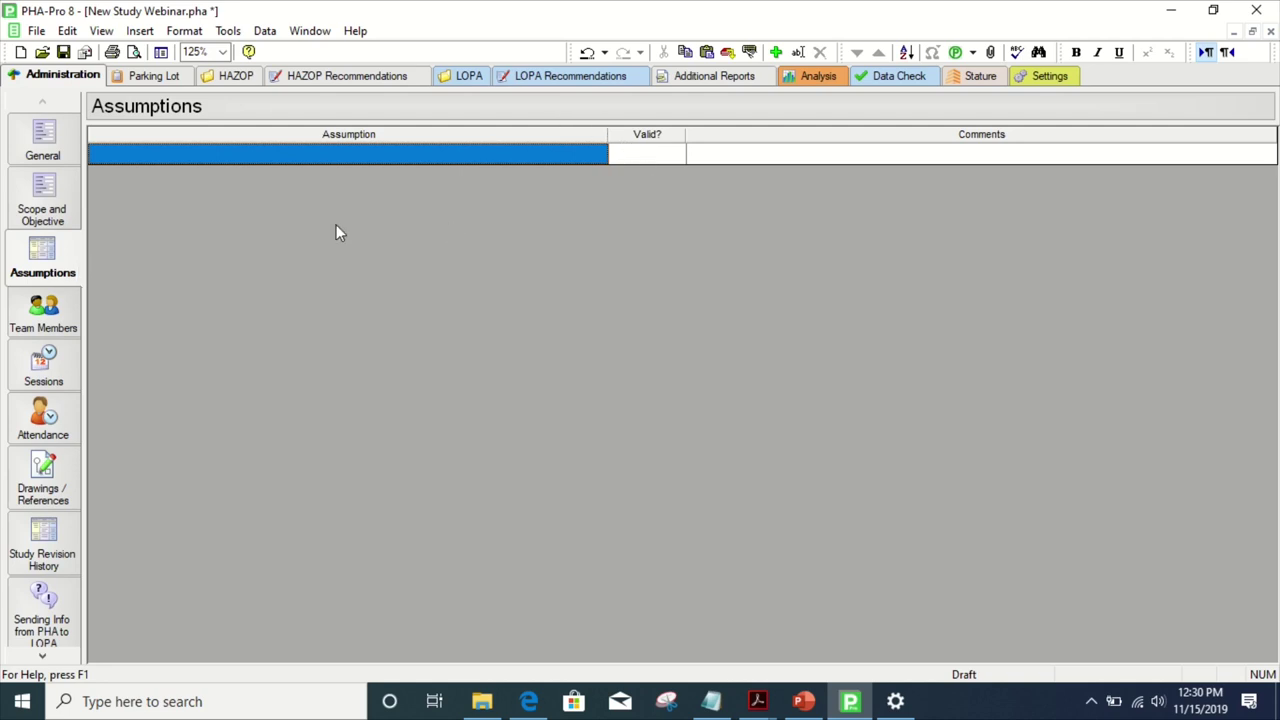
{"action": "left_click", "coordinate": [77, 318]}
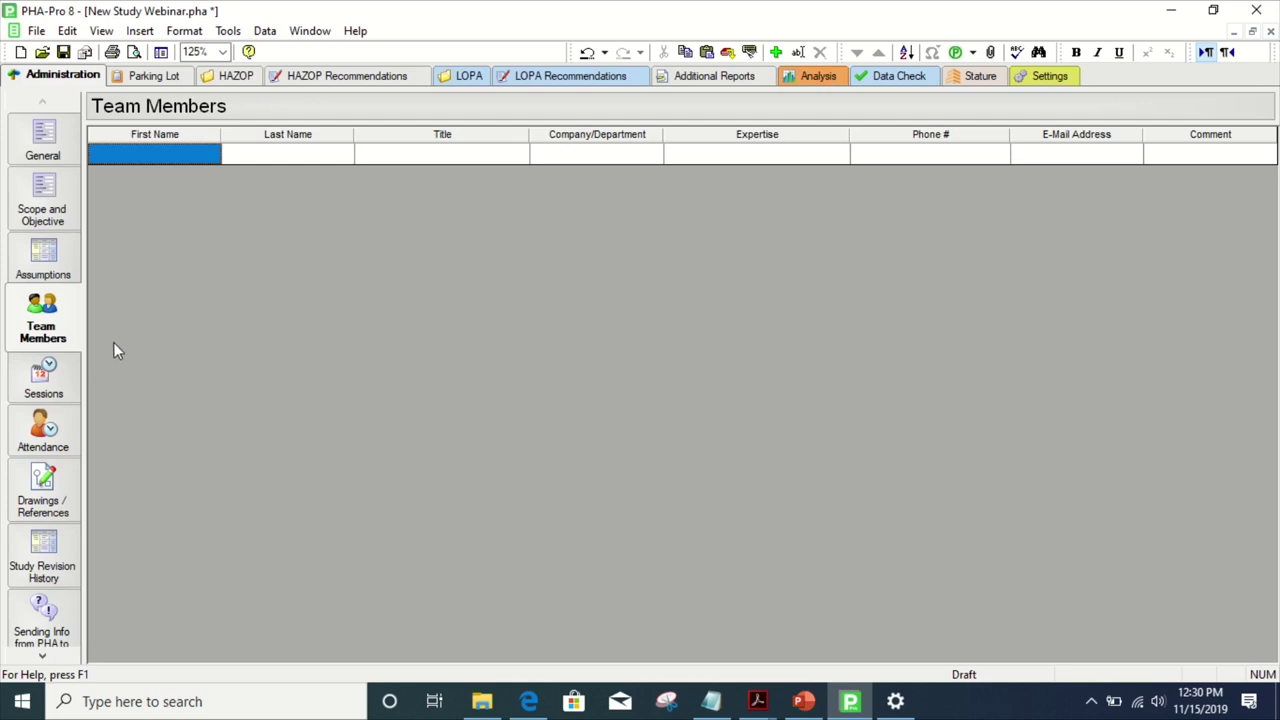
{"action": "left_click", "coordinate": [50, 376]}
{"action": "left_click", "coordinate": [50, 330]}
{"action": "left_click", "coordinate": [52, 425]}
{"action": "left_click", "coordinate": [66, 325]}
{"action": "left_click", "coordinate": [43, 375]}
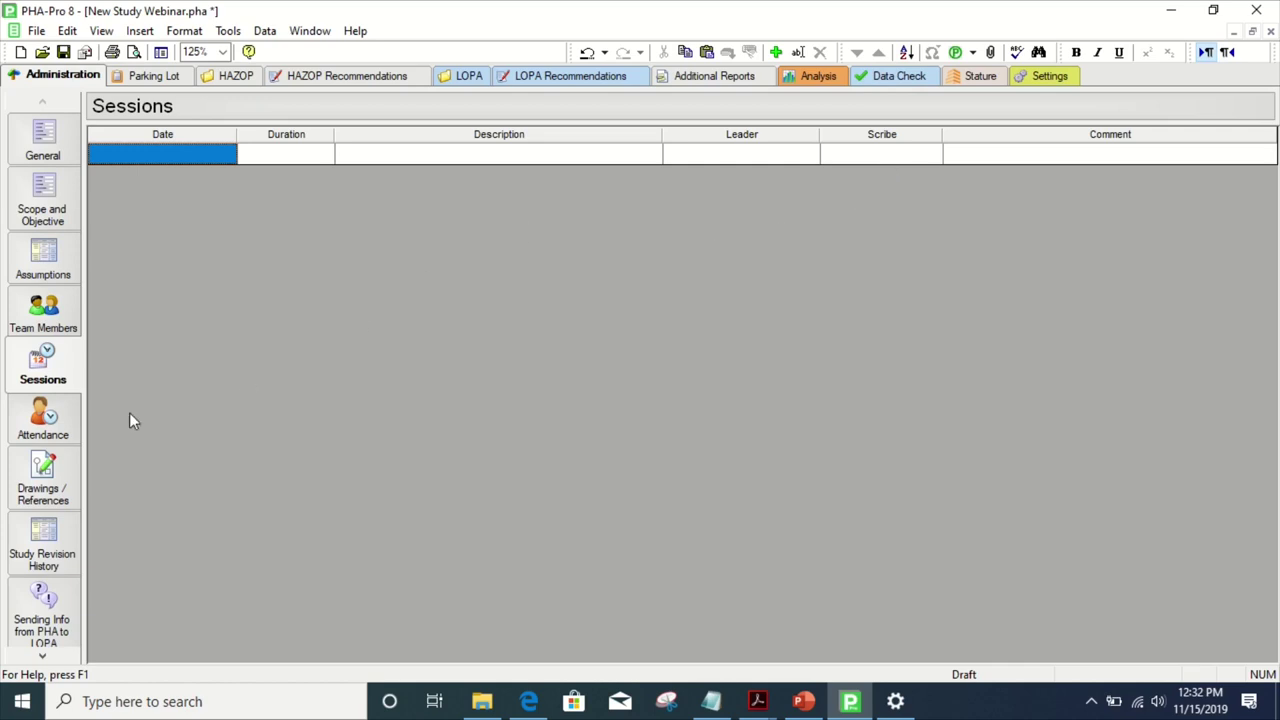
- Add a session dated Nov 15, 2019 to the Attendance sheet
{"action": "left_click", "coordinate": [48, 440]}
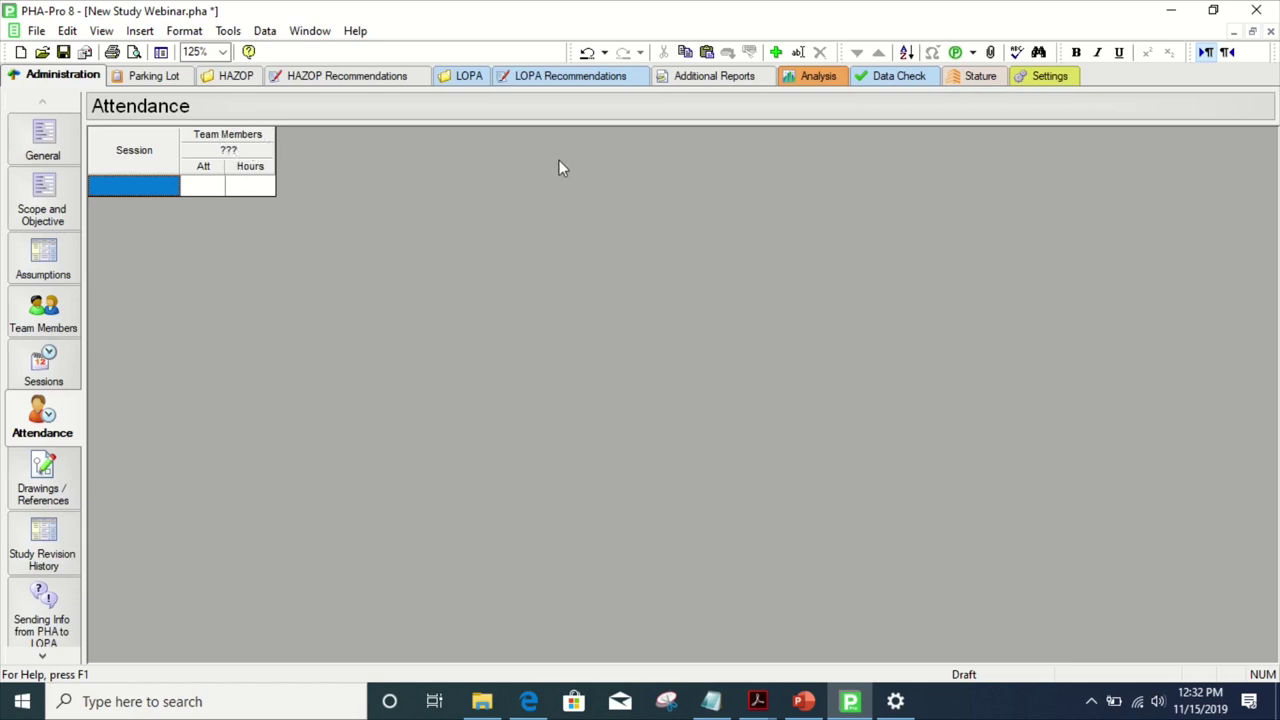
{"action": "left_click", "coordinate": [205, 186]}
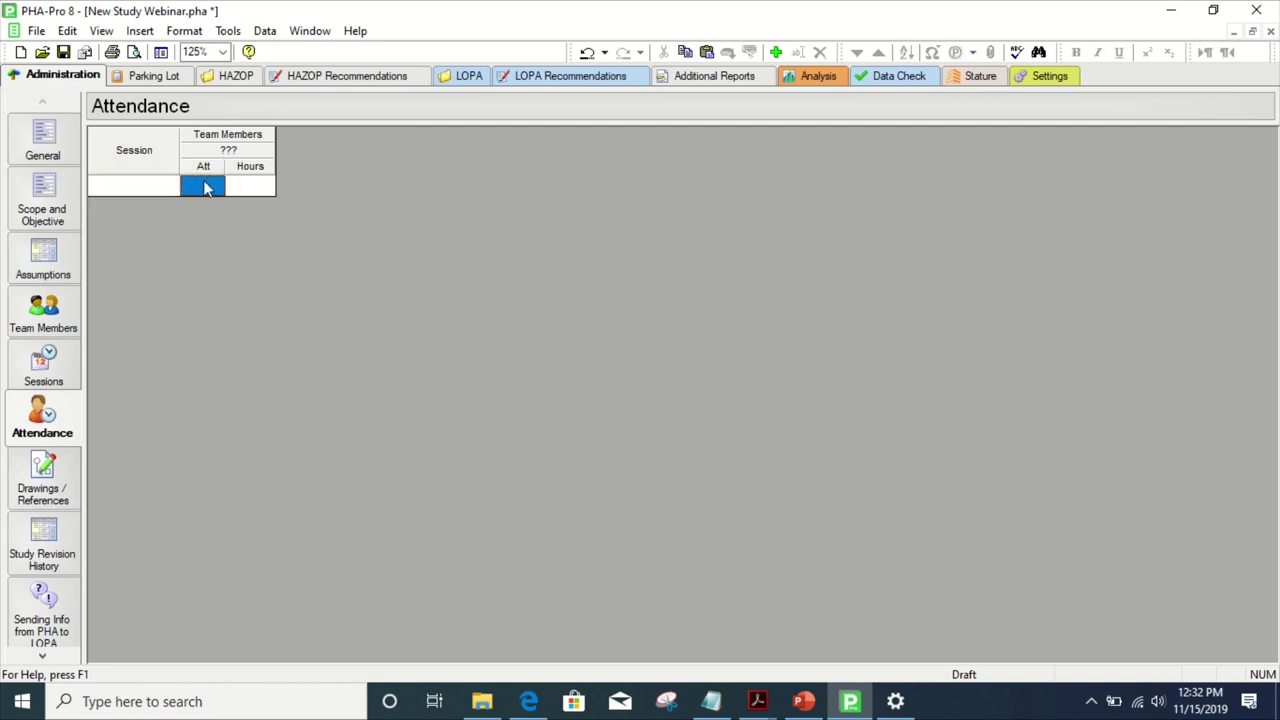
{"action": "left_click", "coordinate": [163, 186]}
{"action": "left_click", "coordinate": [166, 189]}
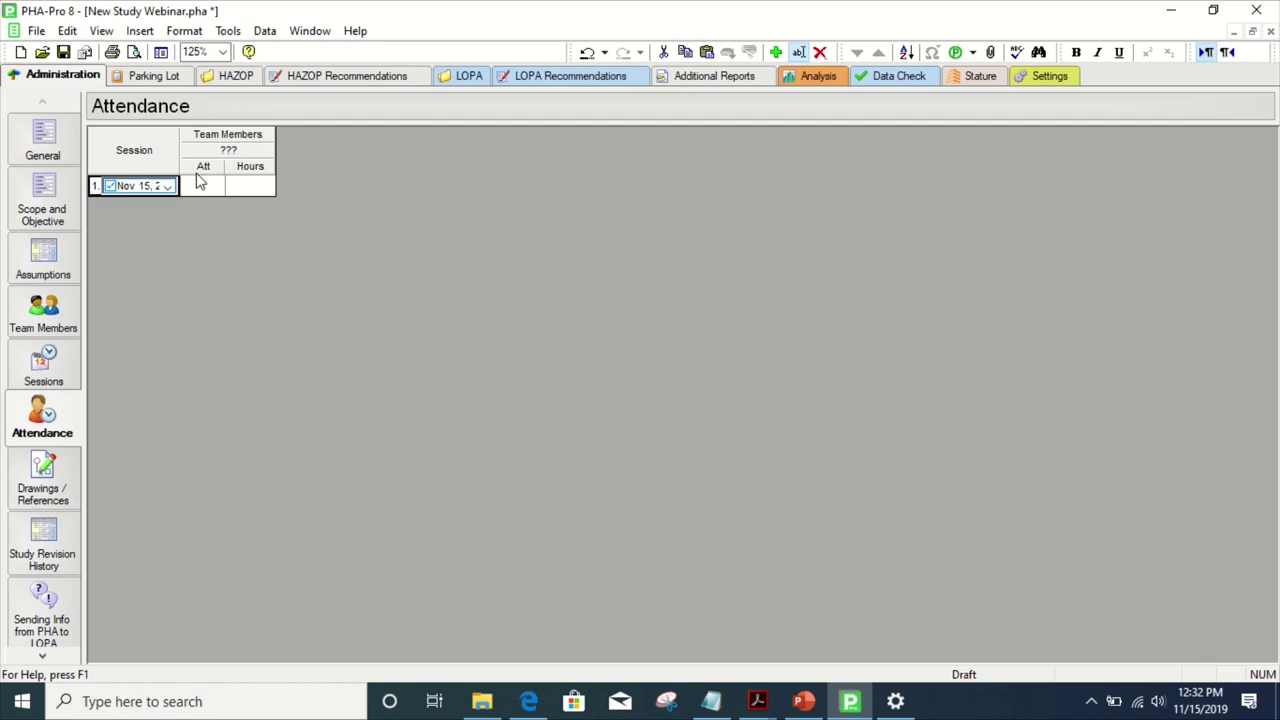
{"action": "left_click", "coordinate": [197, 188]}
{"action": "left_click", "coordinate": [240, 185]}
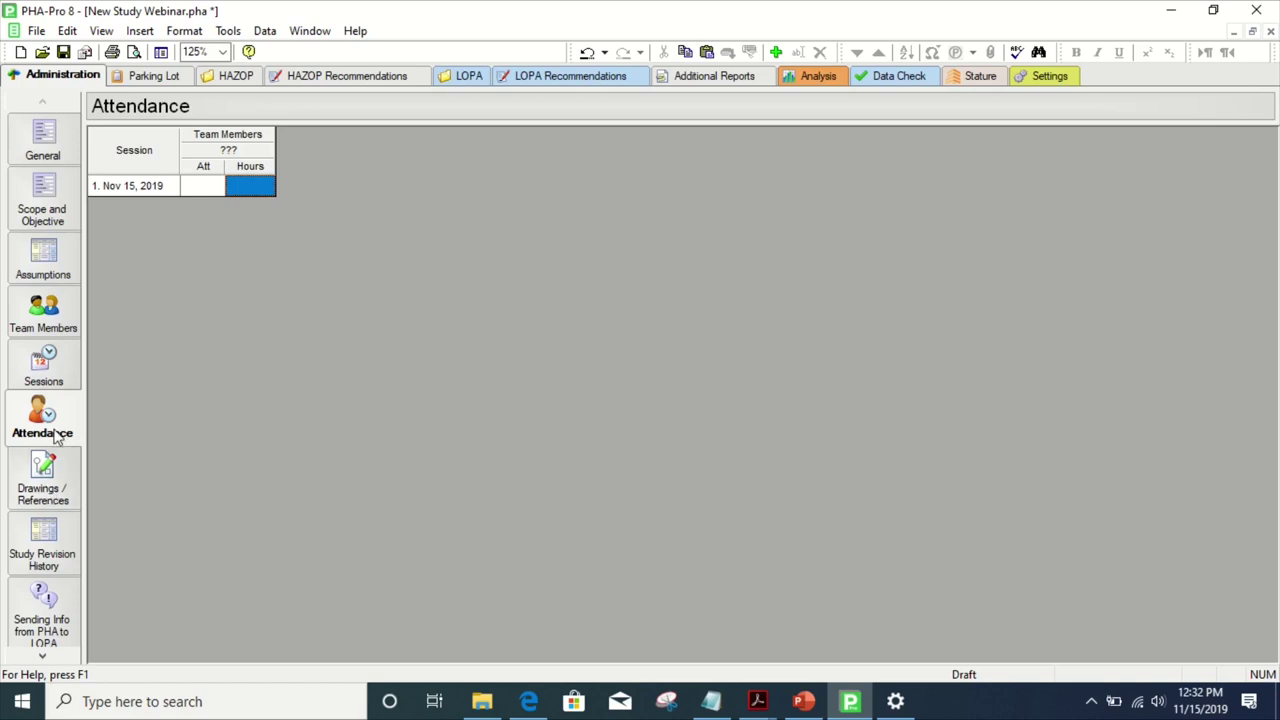
- Review the Drawings / References and Study Revision History sheets in the Administration section
{"action": "left_click", "coordinate": [44, 492]}
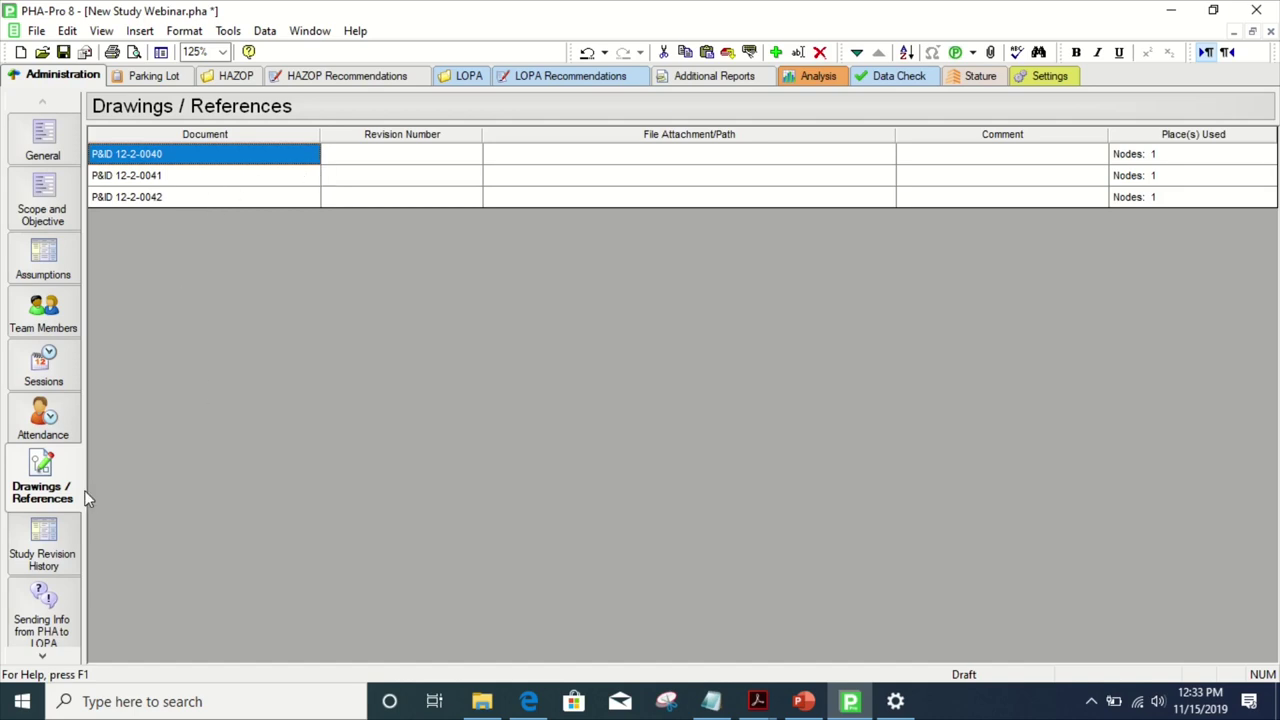
{"action": "left_click", "coordinate": [68, 556]}
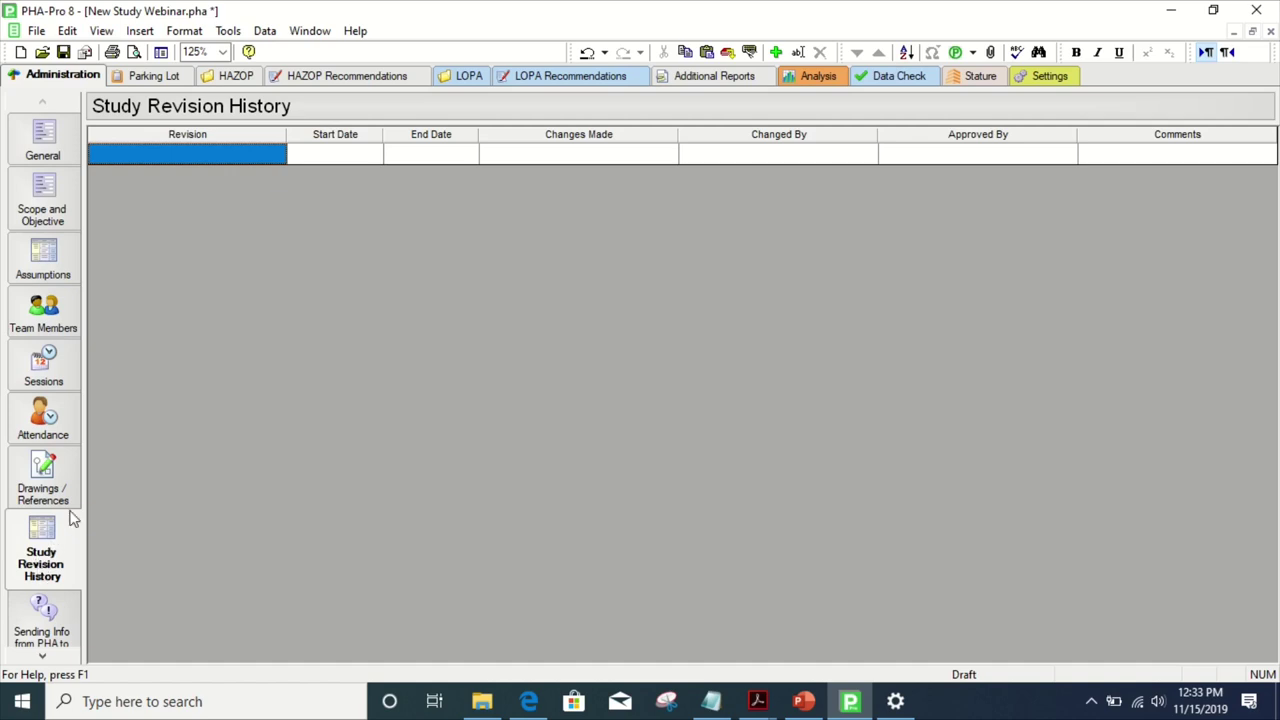
{"action": "scroll", "coordinate": [77, 482], "scroll_direction": "down", "scroll_amount": 2}
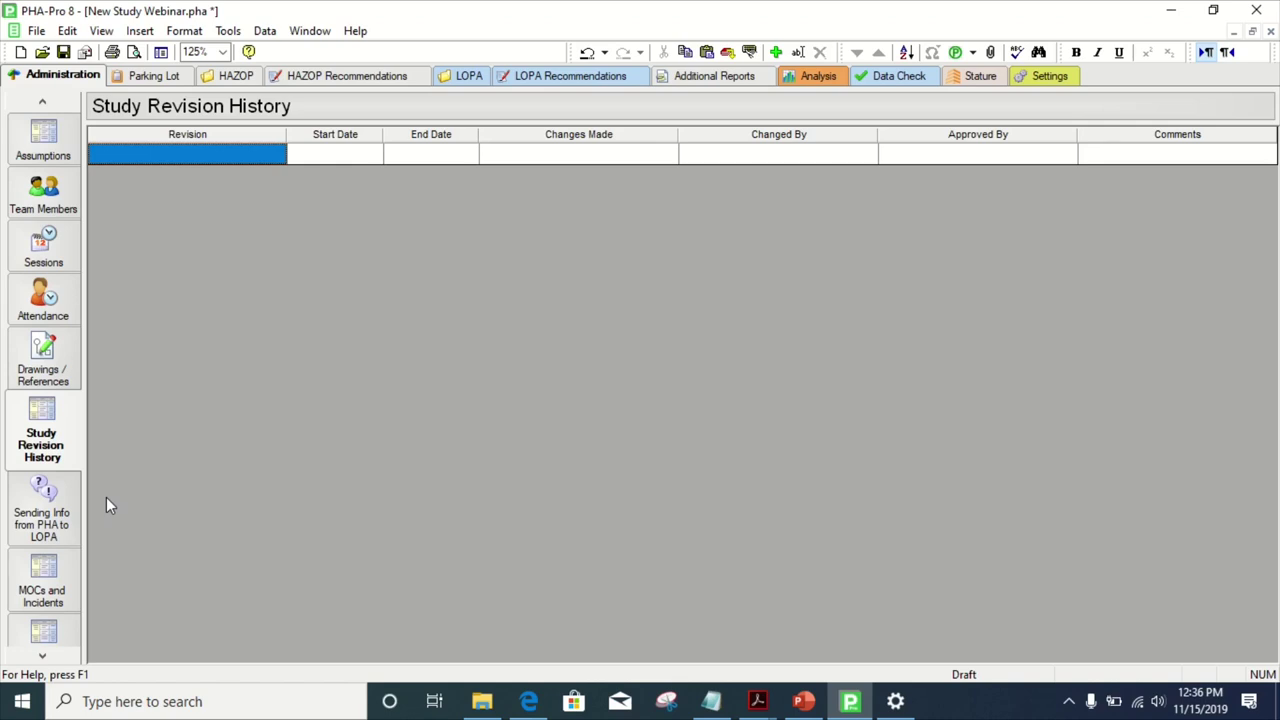
- Look through the HAZOP Recommendations Summary, List, Details and Detail Sheets, ending on the summary
{"action": "left_click", "coordinate": [327, 78]}
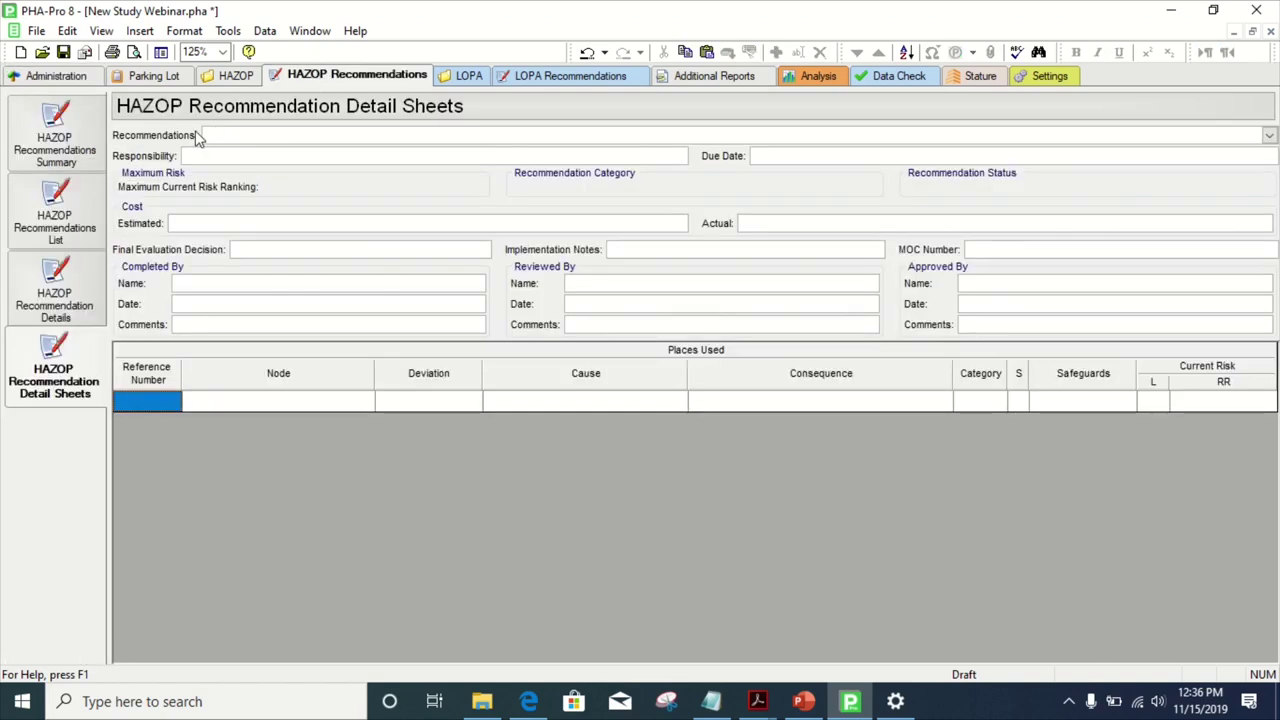
{"action": "left_click", "coordinate": [68, 156]}
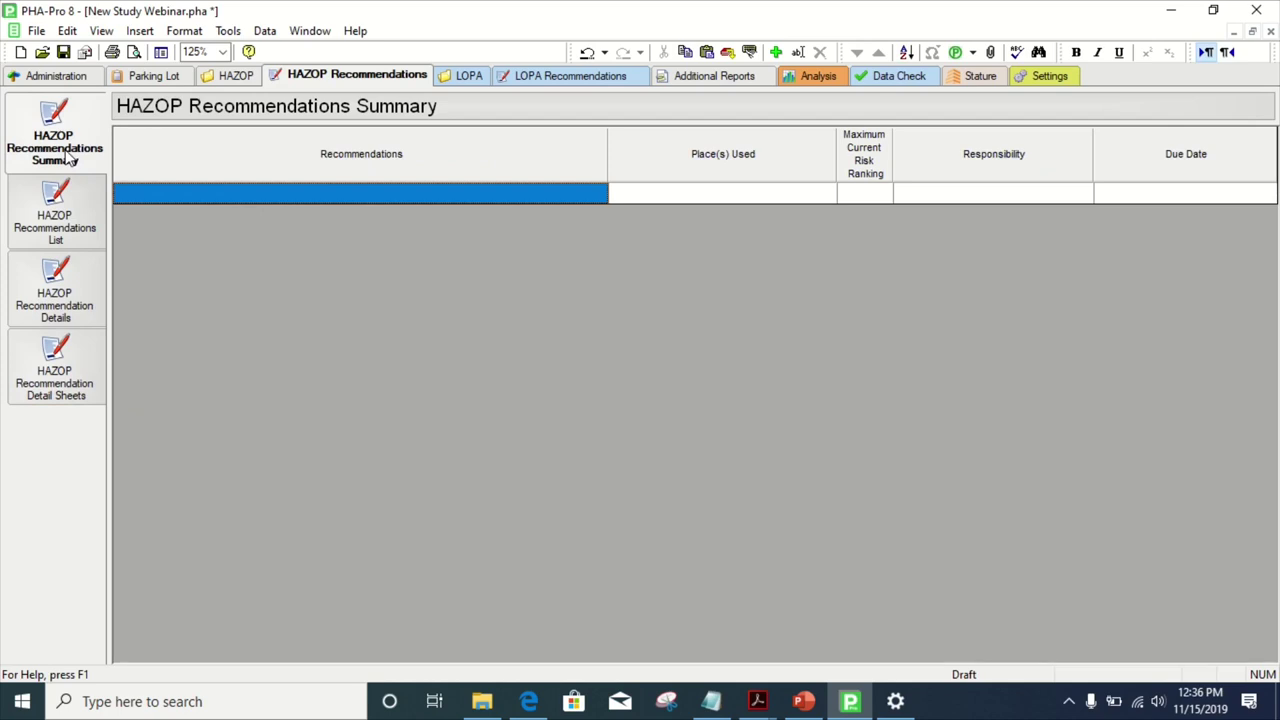
{"action": "left_click", "coordinate": [38, 226]}
{"action": "left_click", "coordinate": [50, 277]}
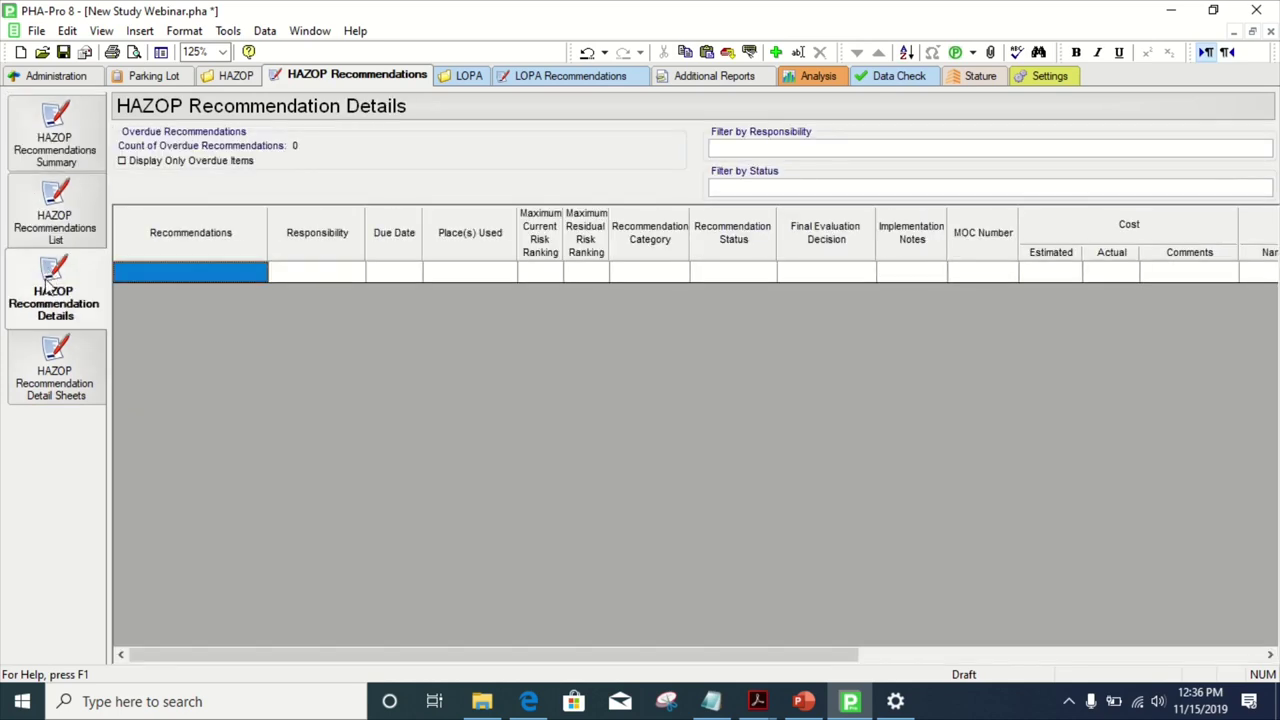
{"action": "left_click", "coordinate": [66, 384]}
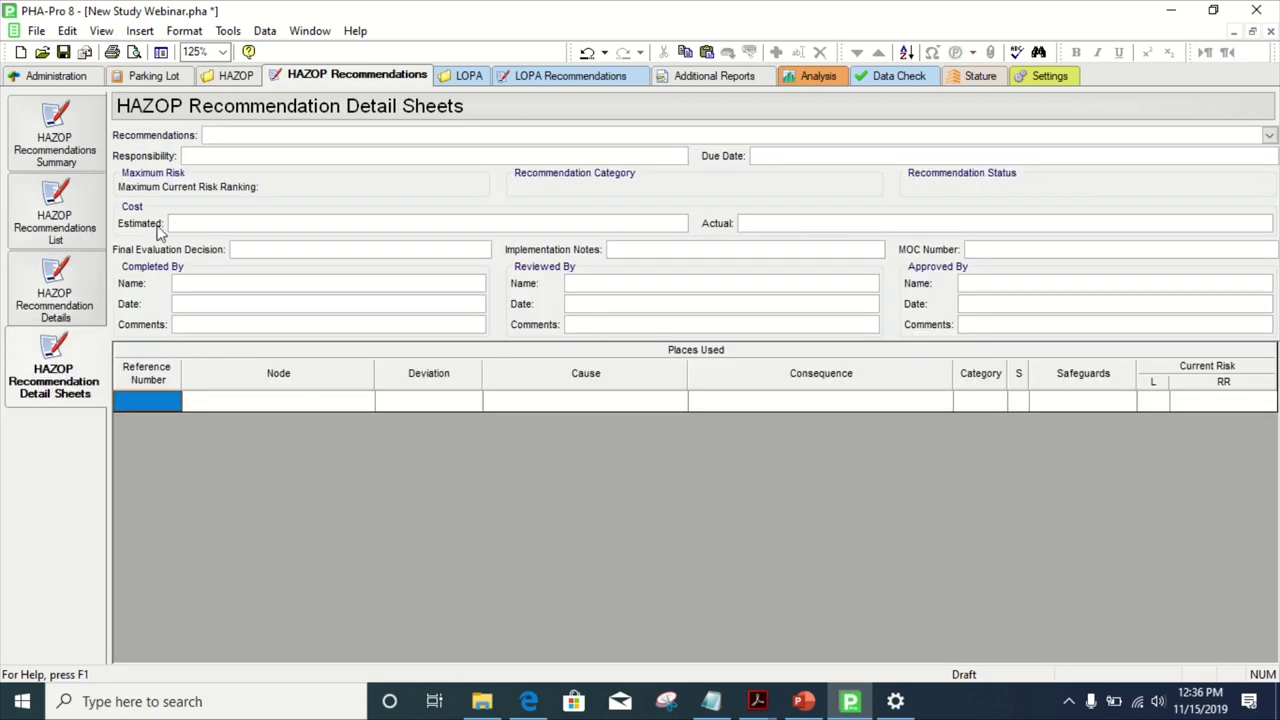
{"action": "left_click", "coordinate": [56, 148]}
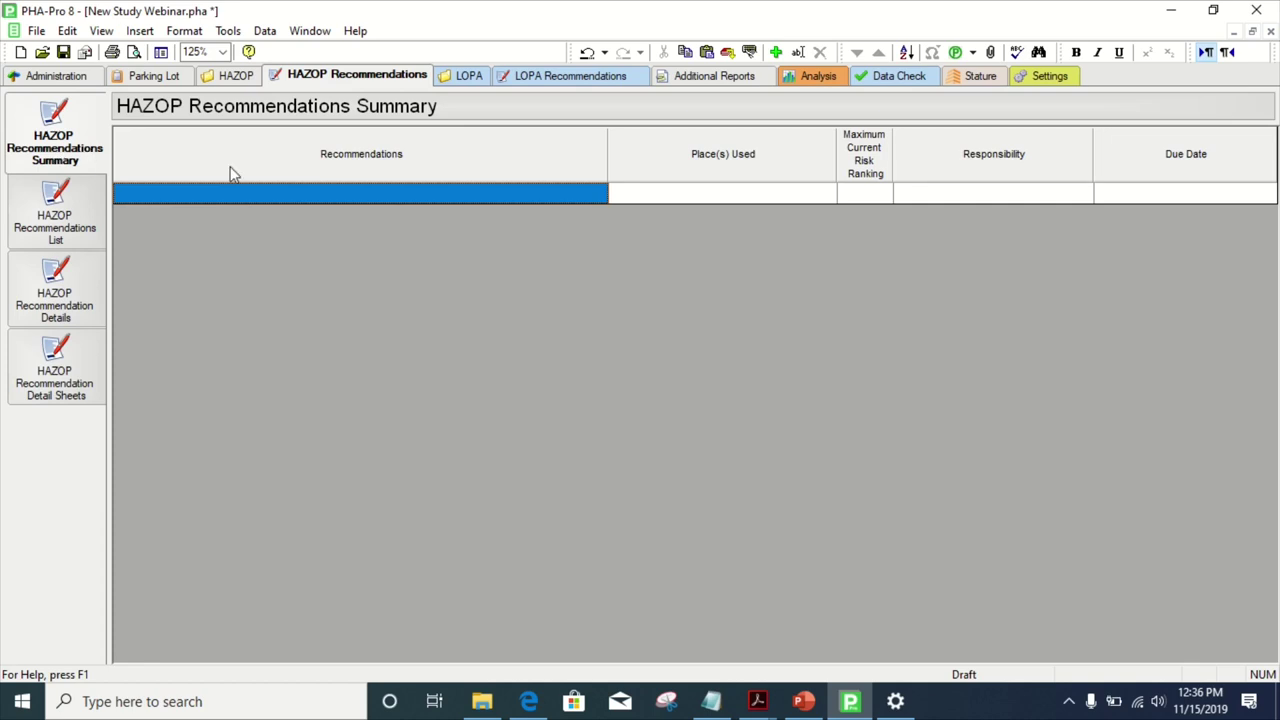
- Sort the HAZOP Recommendations List by Maximum Current Risk Ranking
{"action": "left_click", "coordinate": [83, 235]}
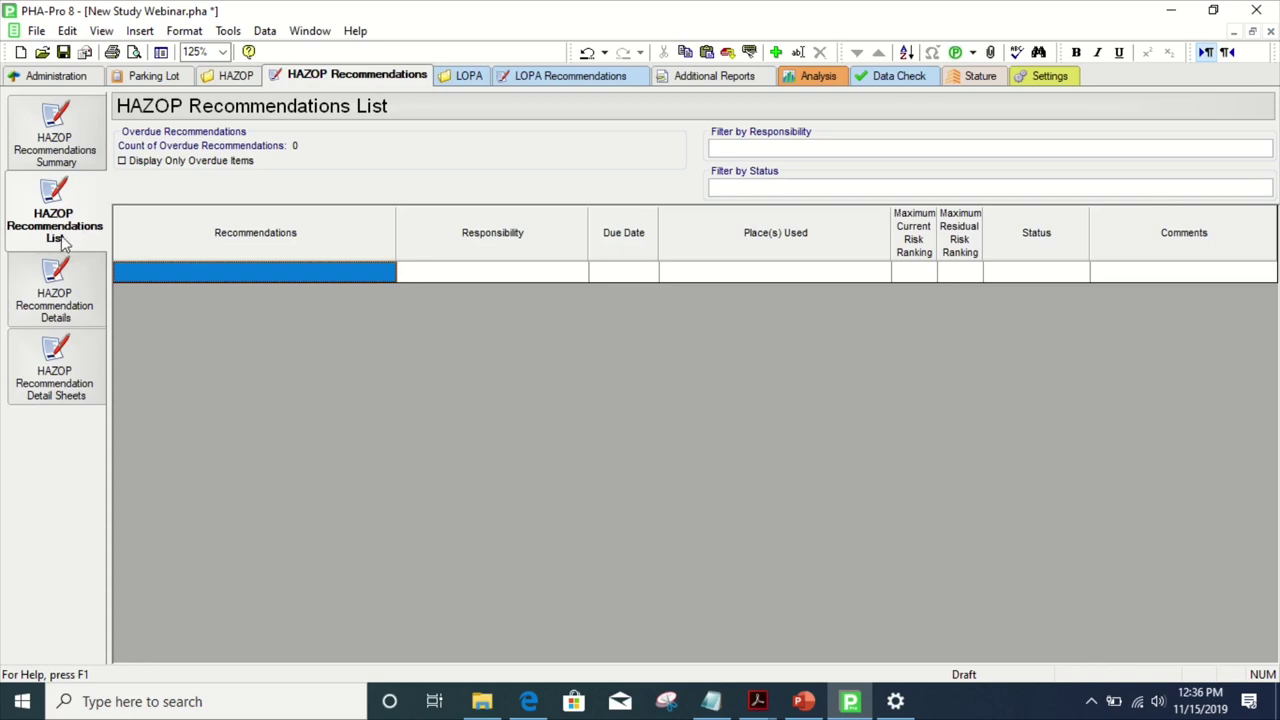
{"action": "left_click", "coordinate": [531, 277]}
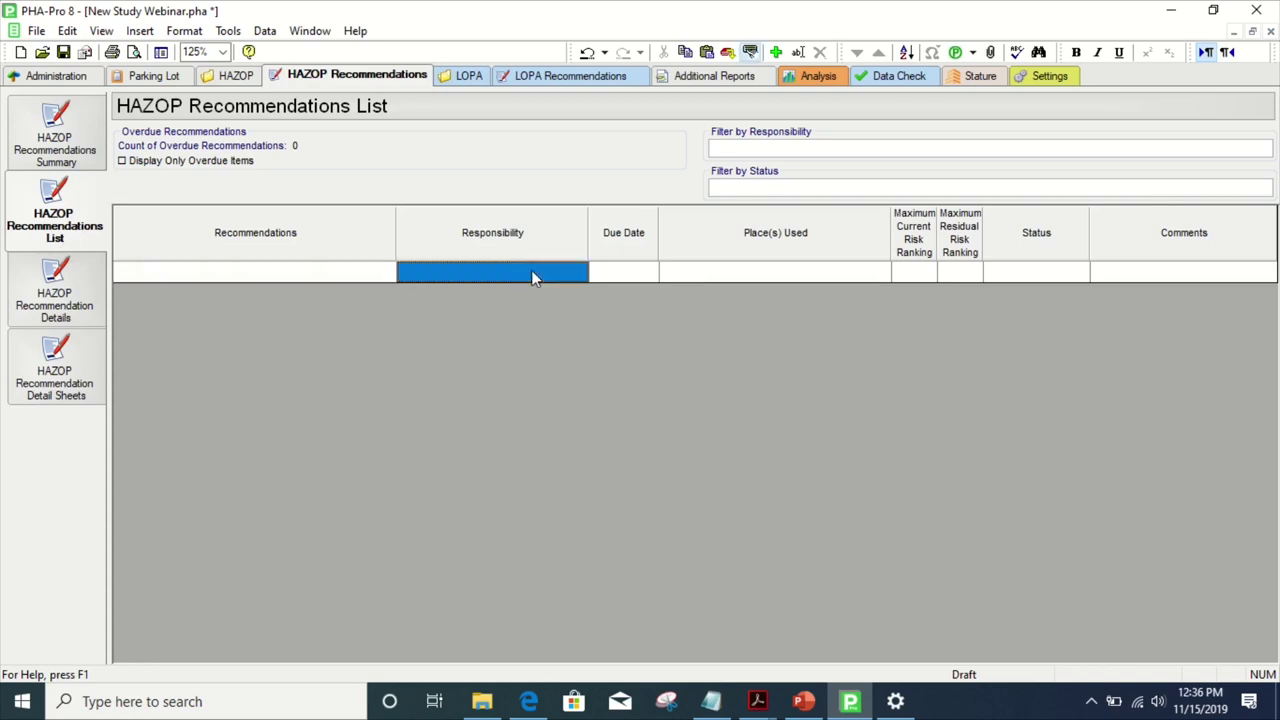
{"action": "left_click", "coordinate": [771, 272]}
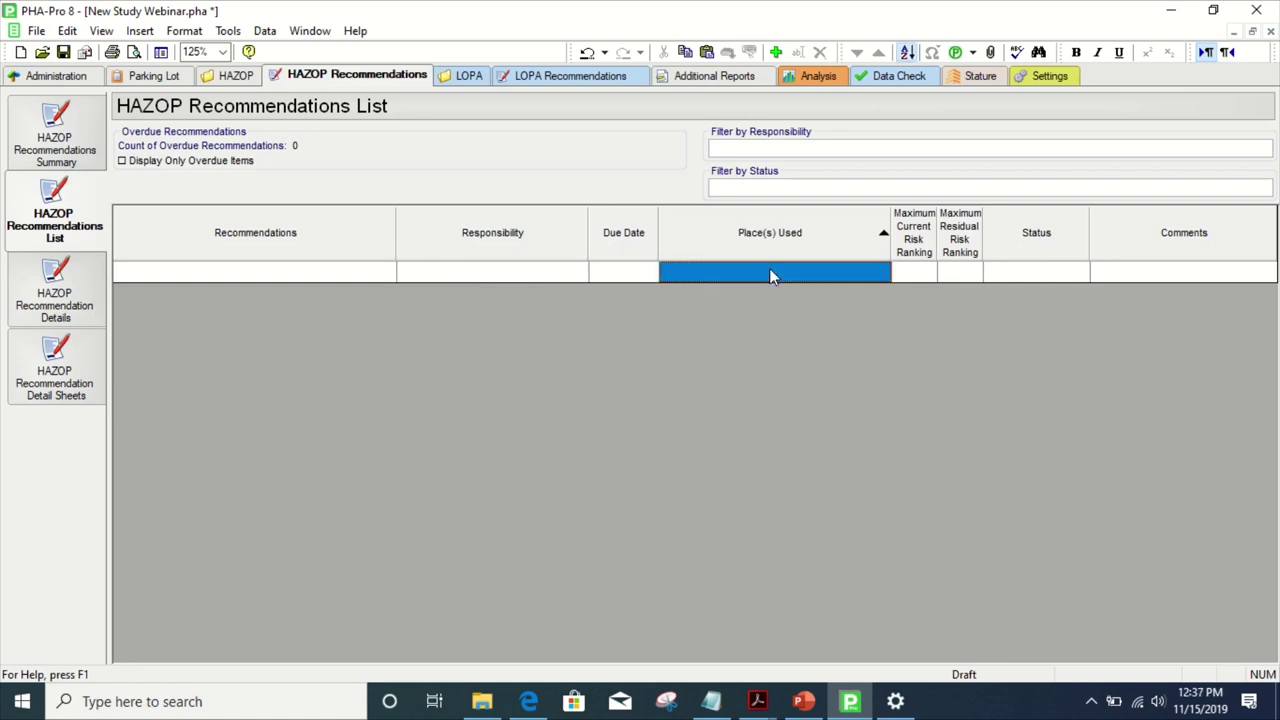
{"action": "left_click", "coordinate": [918, 276]}
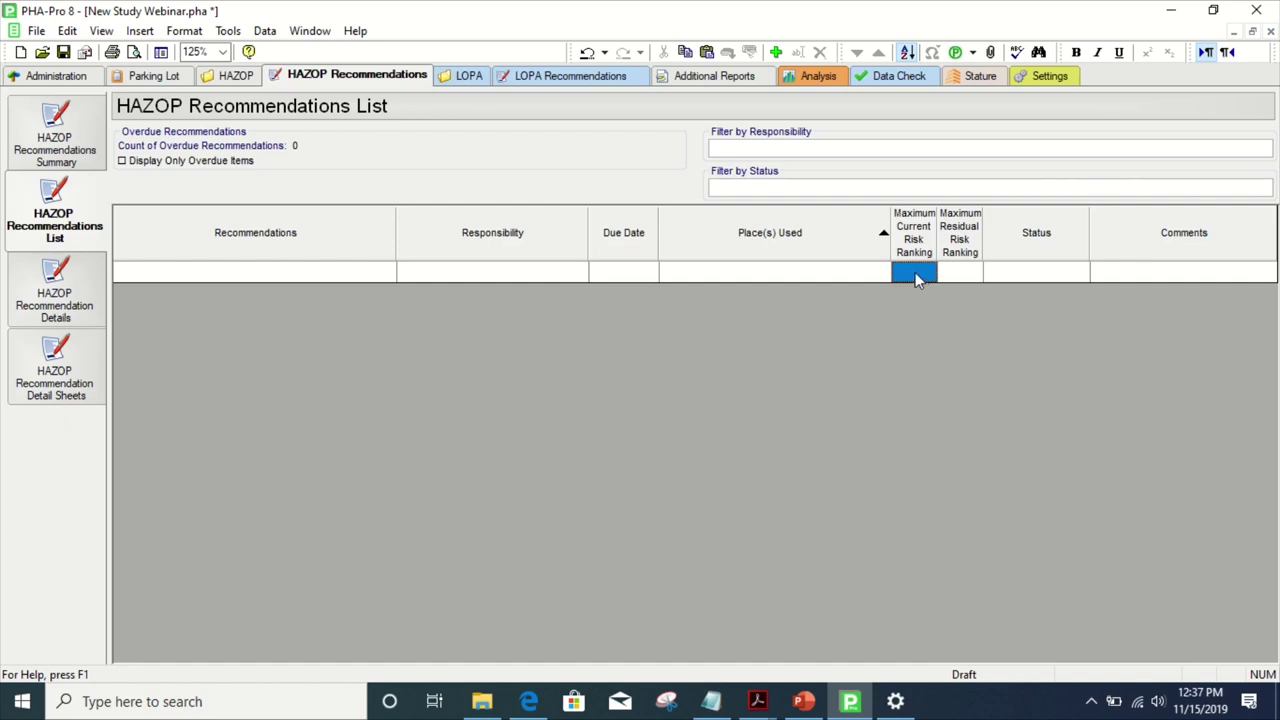
{"action": "left_click", "coordinate": [916, 230]}
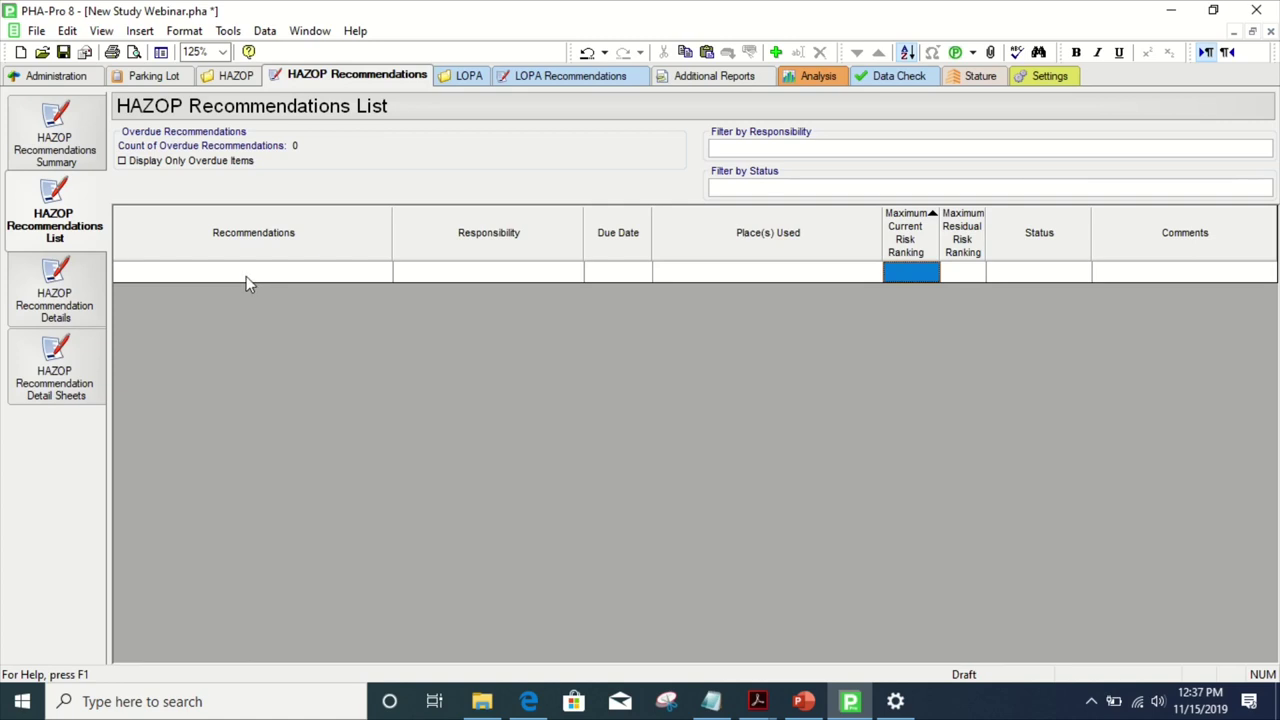
- Examine the cost and sign-off columns in HAZOP Recommendation Details and compare them with the Detail Sheets, List and Summary
{"action": "left_click", "coordinate": [83, 307]}
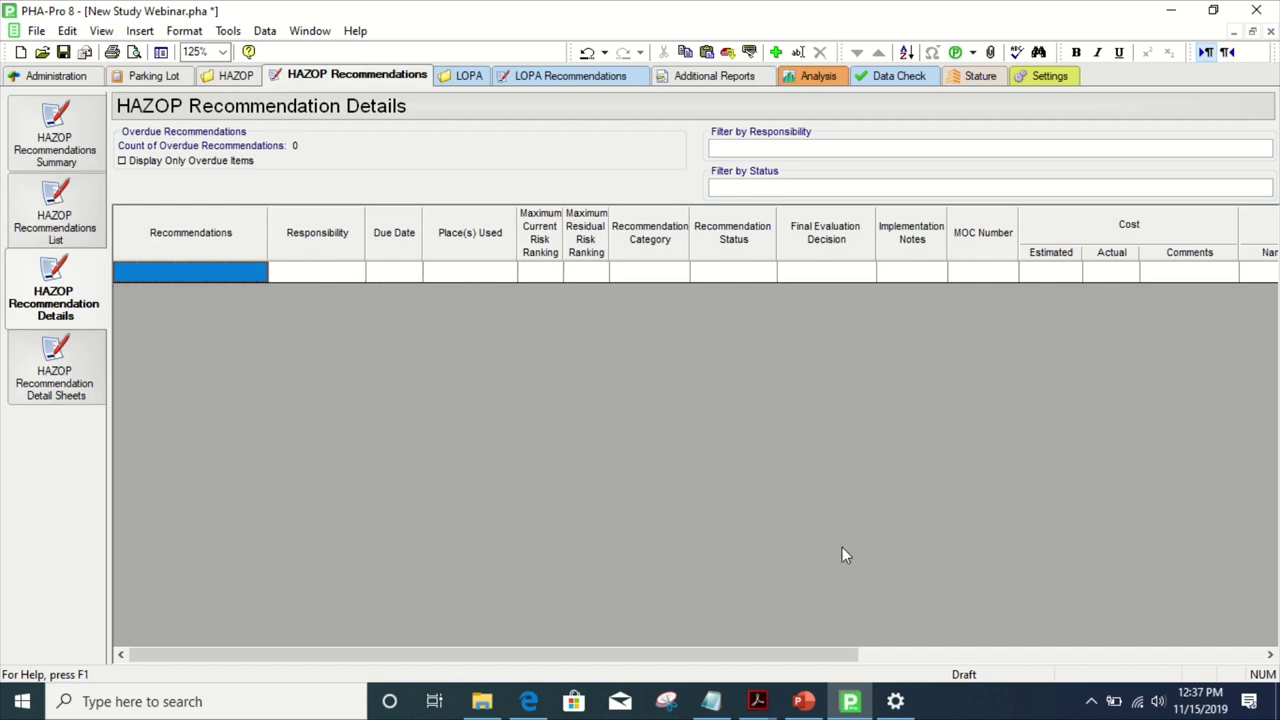
{"action": "left_click_drag", "start_coordinate": [790, 657], "coordinate": [1210, 632]}
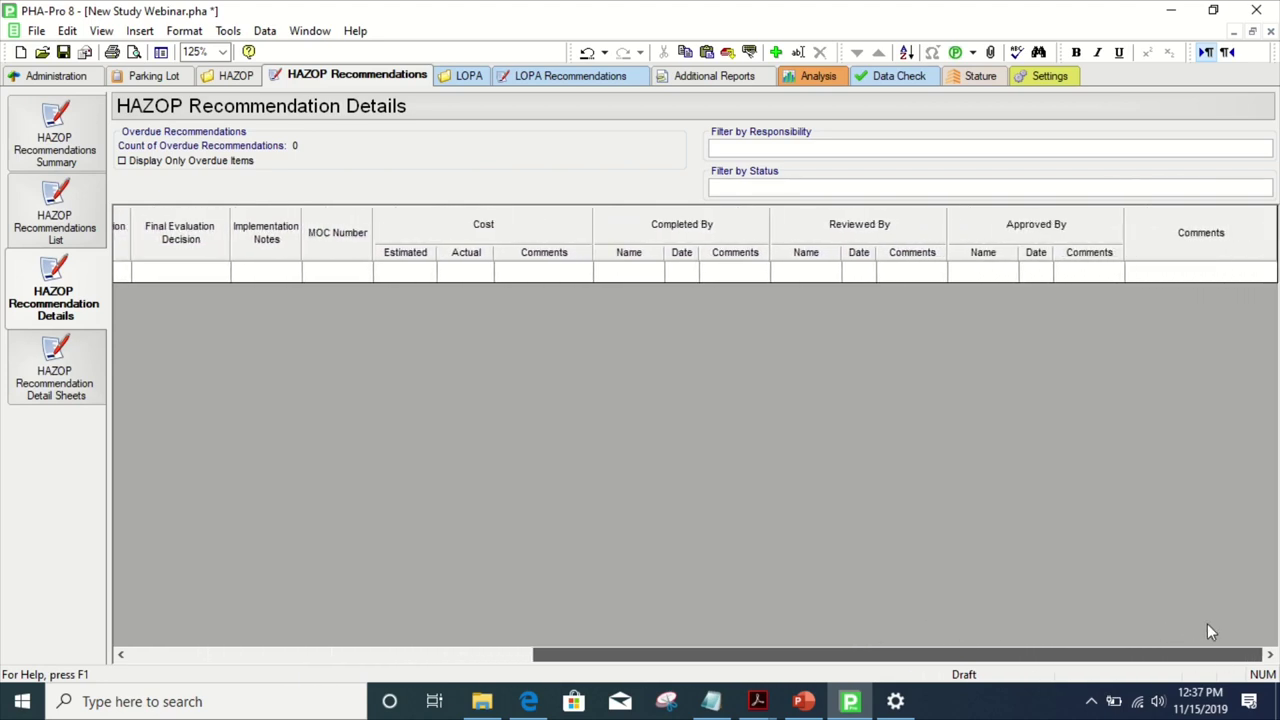
{"action": "left_click", "coordinate": [55, 375]}
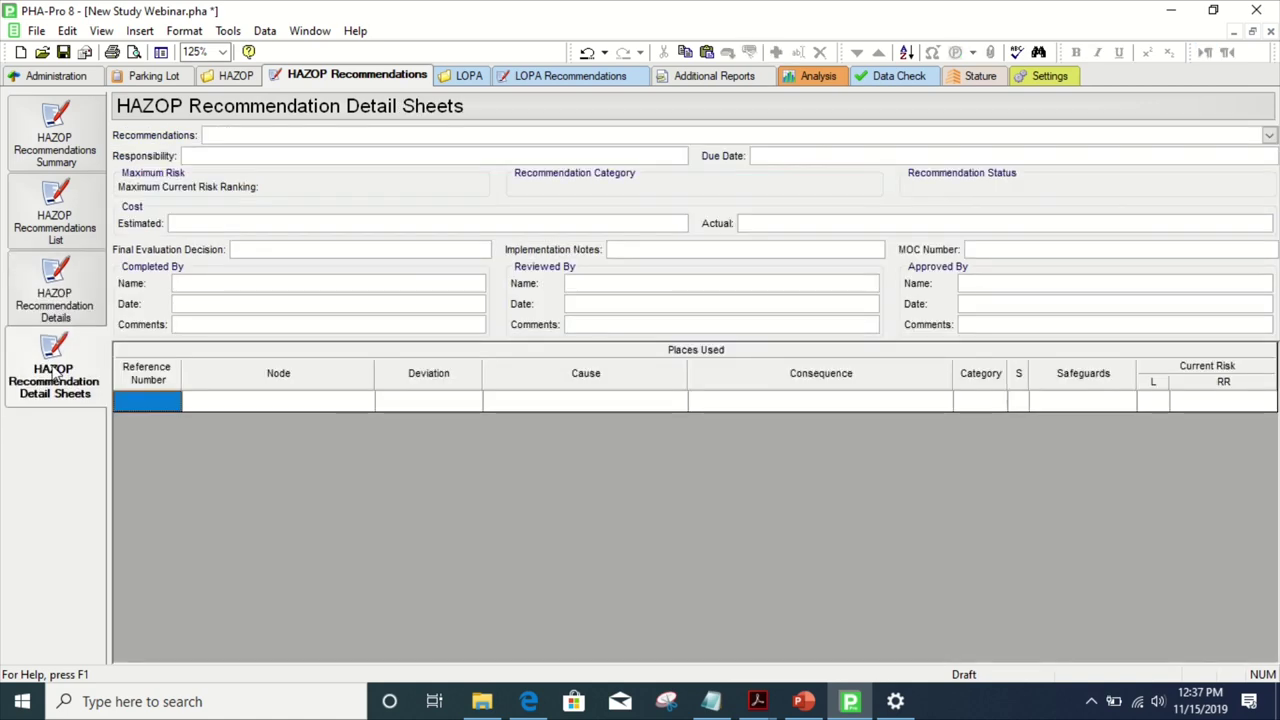
{"action": "left_click", "coordinate": [45, 278]}
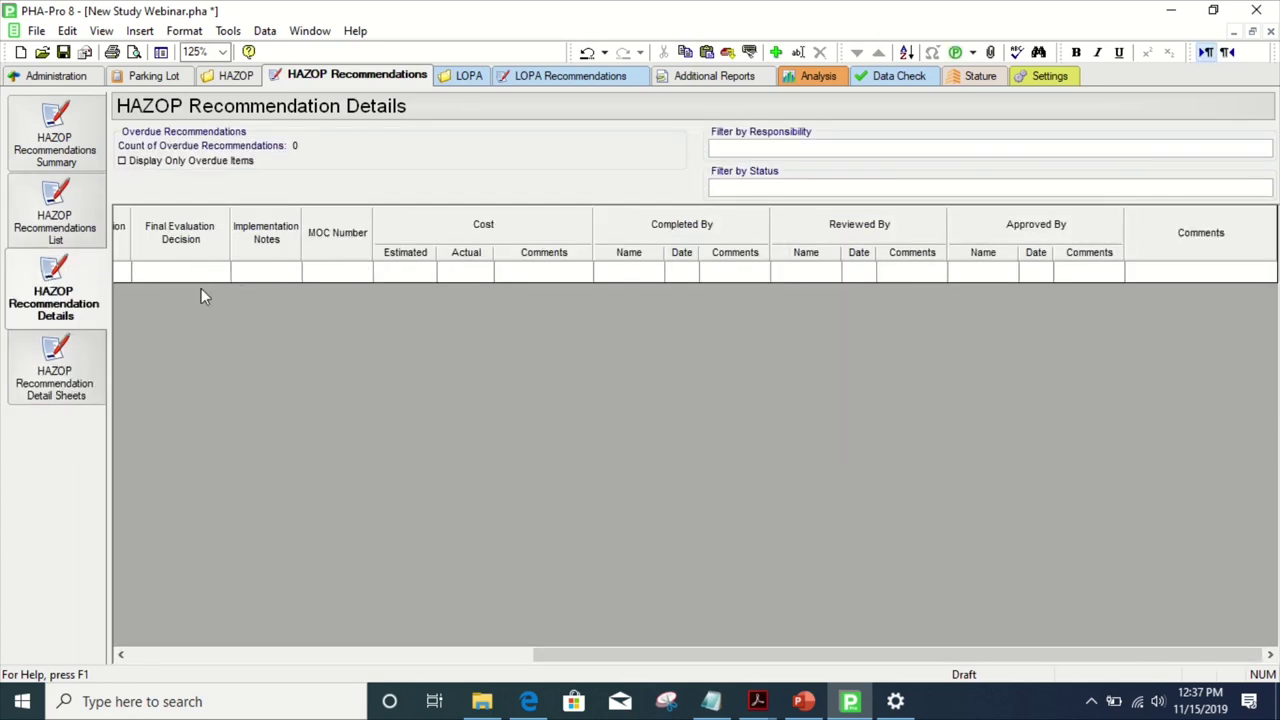
{"action": "left_click", "coordinate": [88, 238]}
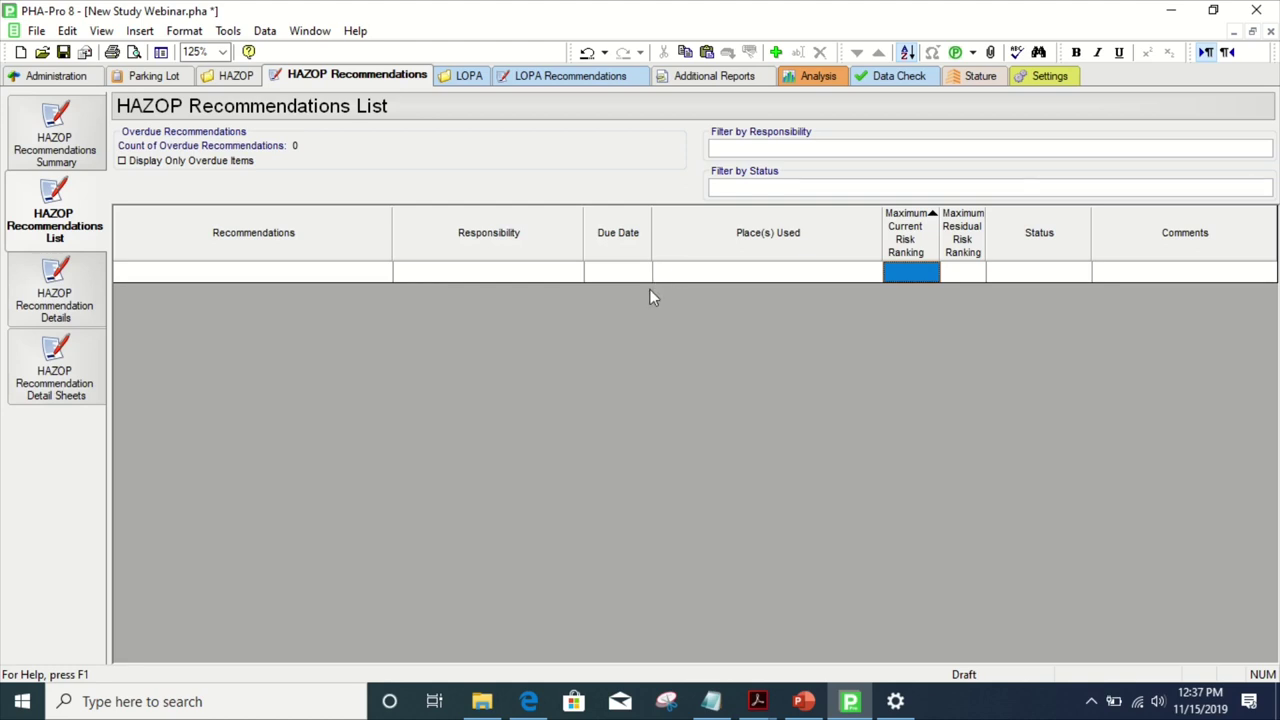
{"action": "left_click", "coordinate": [55, 145]}
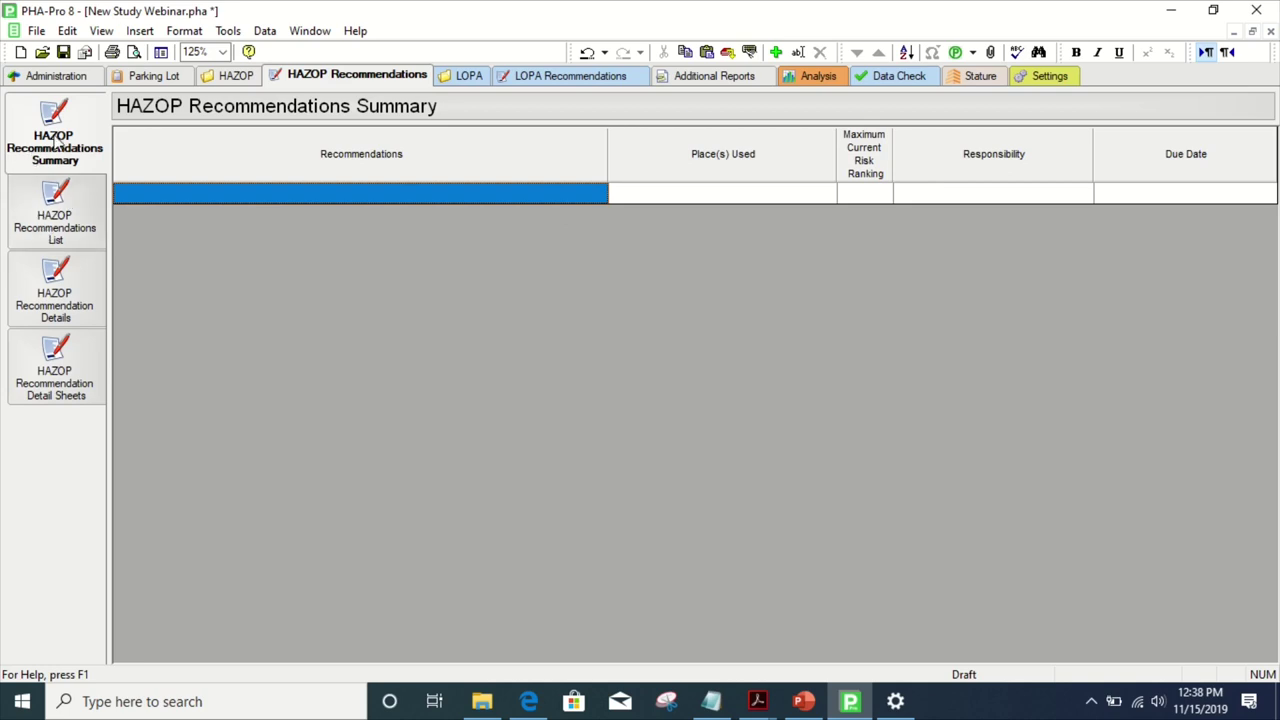
- Widen the Previous Incidents column group in the Administration section's MOCs and Incidents sheet
{"action": "left_click", "coordinate": [58, 80]}
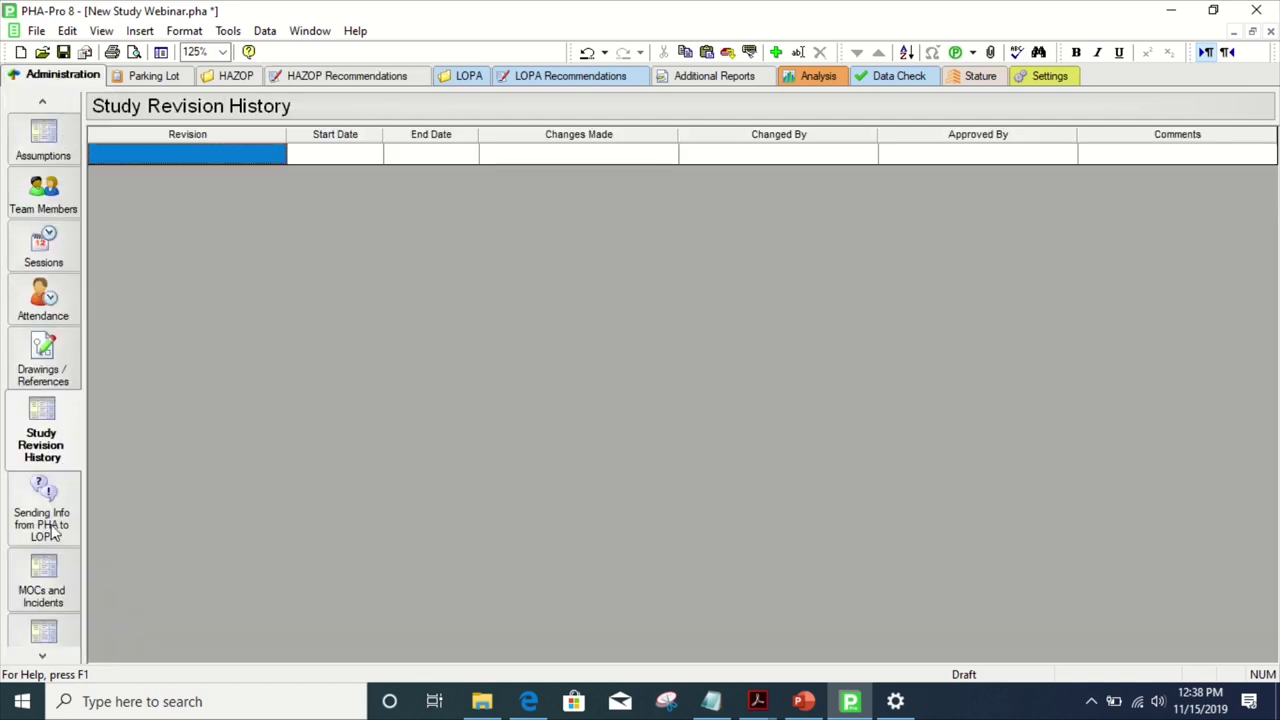
{"action": "left_click", "coordinate": [52, 575]}
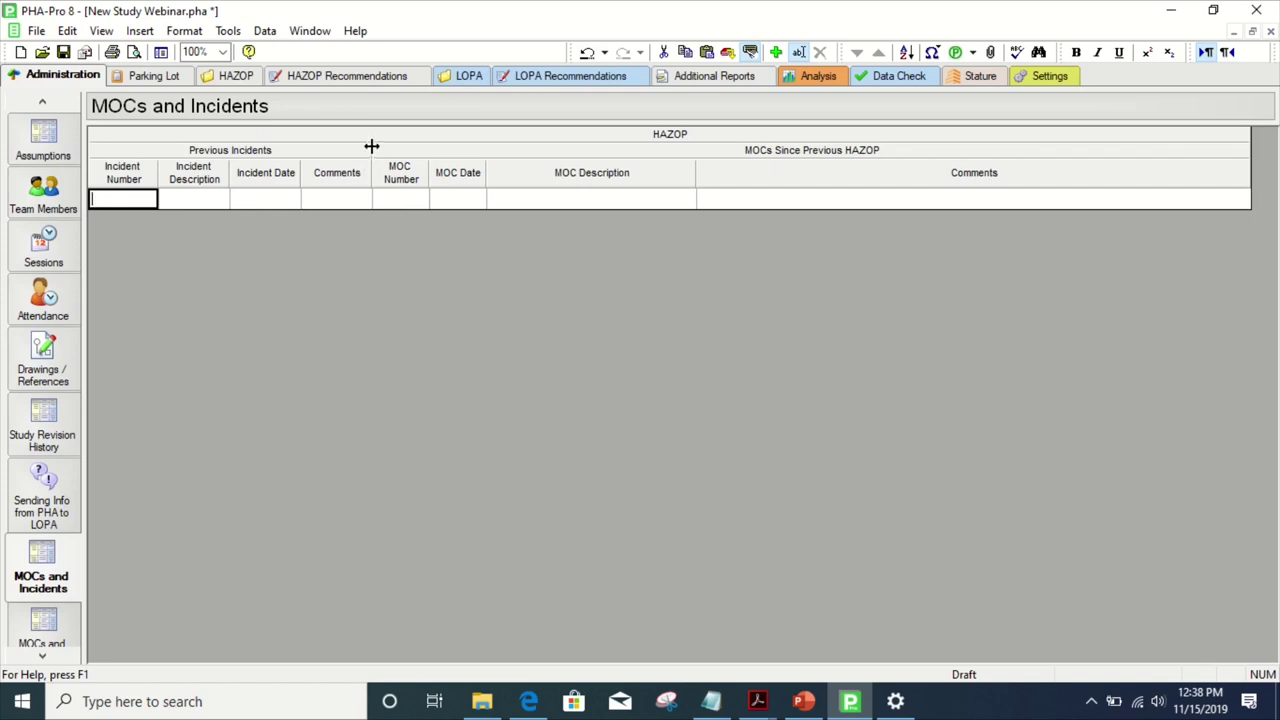
{"action": "left_click_drag", "start_coordinate": [371, 146], "coordinate": [395, 167]}
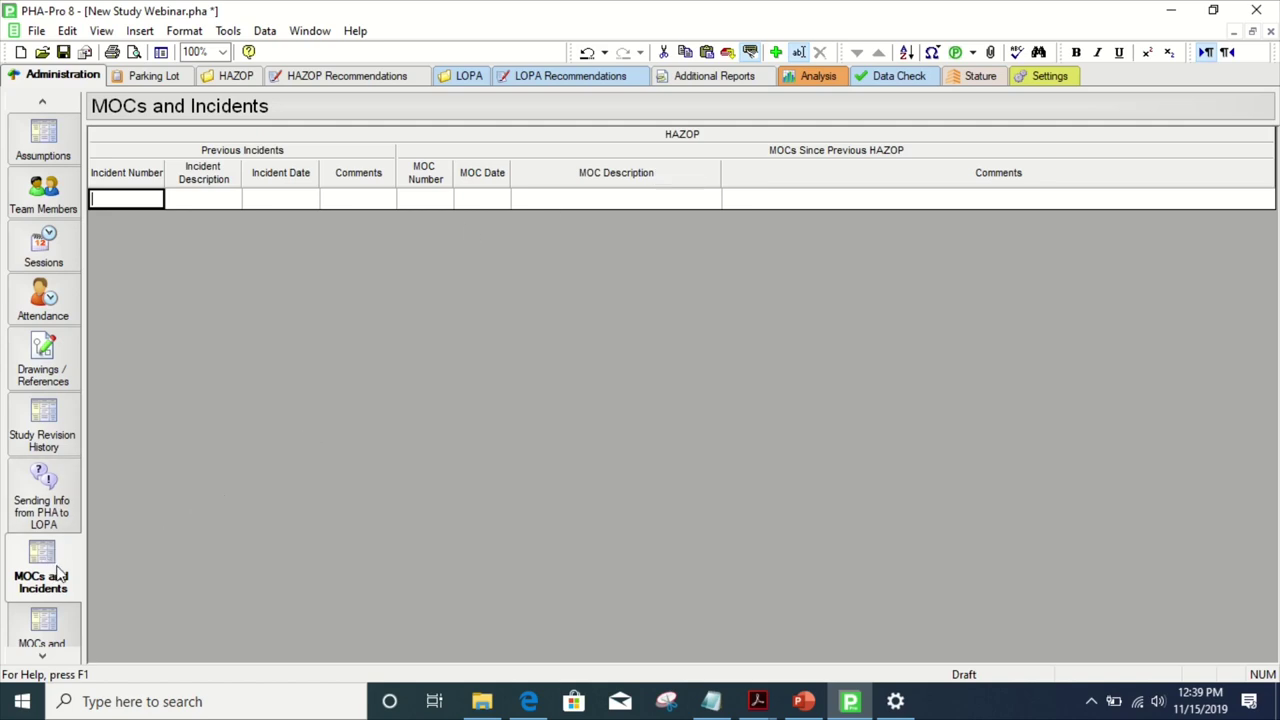
- Compare the MOCs and Incidents I sheet with the MOCs and Incidents sheet
{"action": "scroll", "coordinate": [58, 585], "scroll_direction": "down", "scroll_amount": 1}
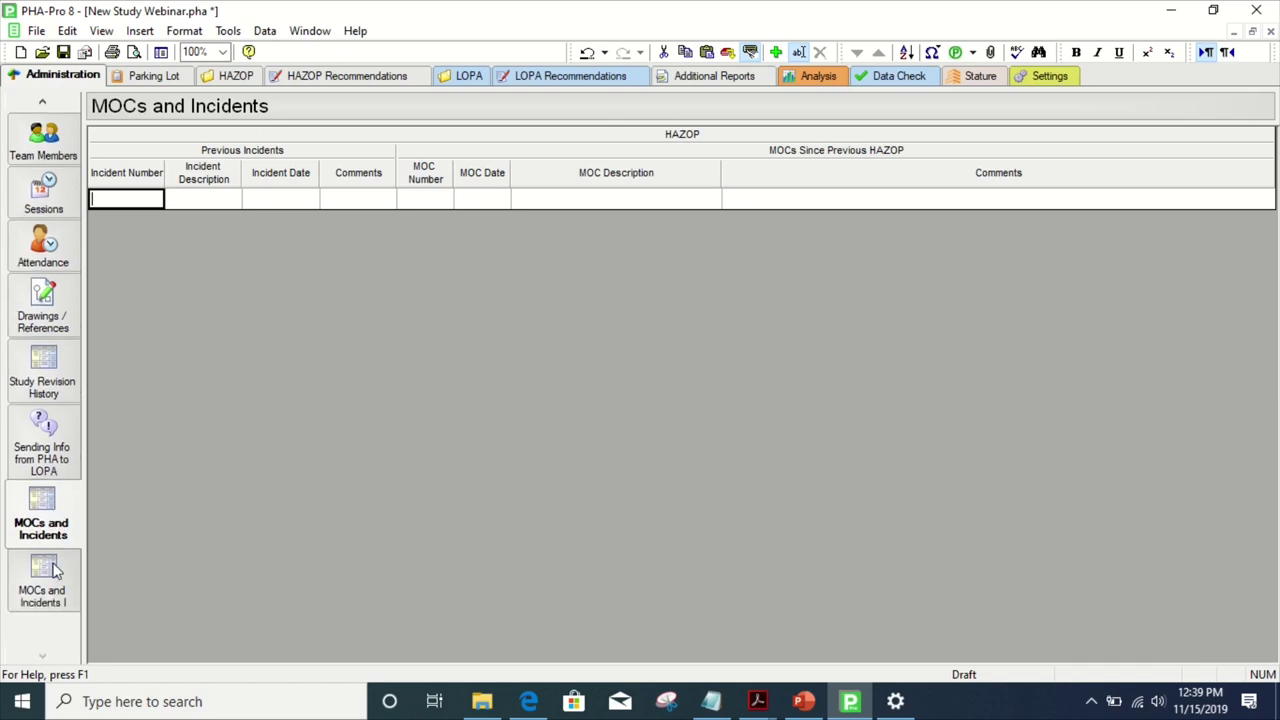
{"action": "left_click", "coordinate": [58, 592]}
{"action": "left_click", "coordinate": [64, 526]}
- Start adding a new sheet of the Worksheet type under Administration in the study's sheet settings
{"action": "left_click", "coordinate": [1049, 76]}
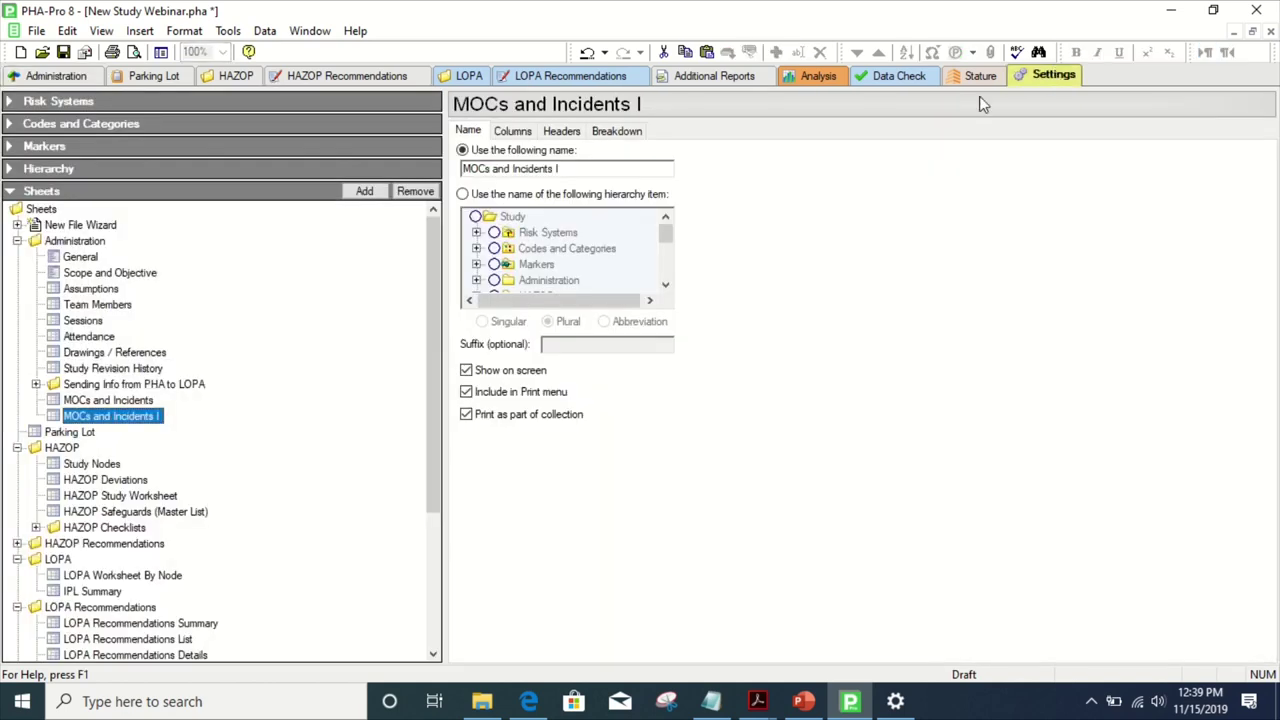
{"action": "left_click", "coordinate": [76, 242]}
{"action": "left_click", "coordinate": [58, 76]}
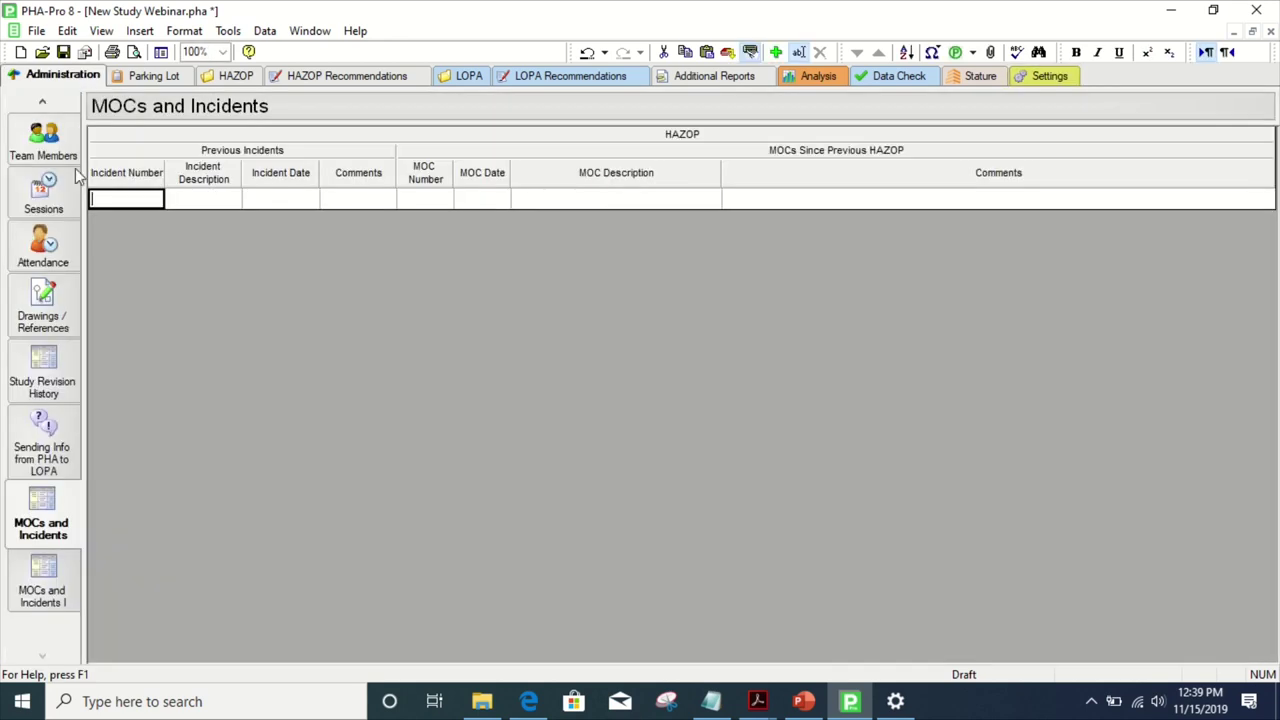
{"action": "left_click", "coordinate": [1040, 78]}
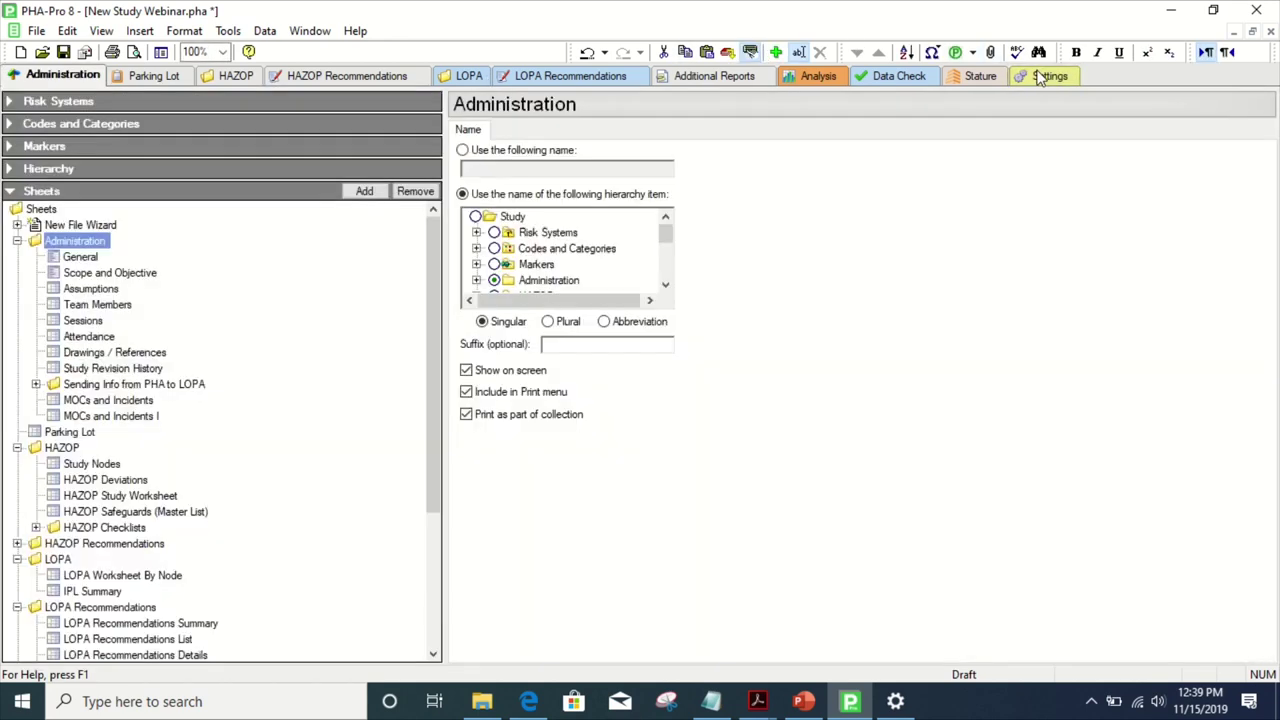
{"action": "right_click", "coordinate": [86, 243]}
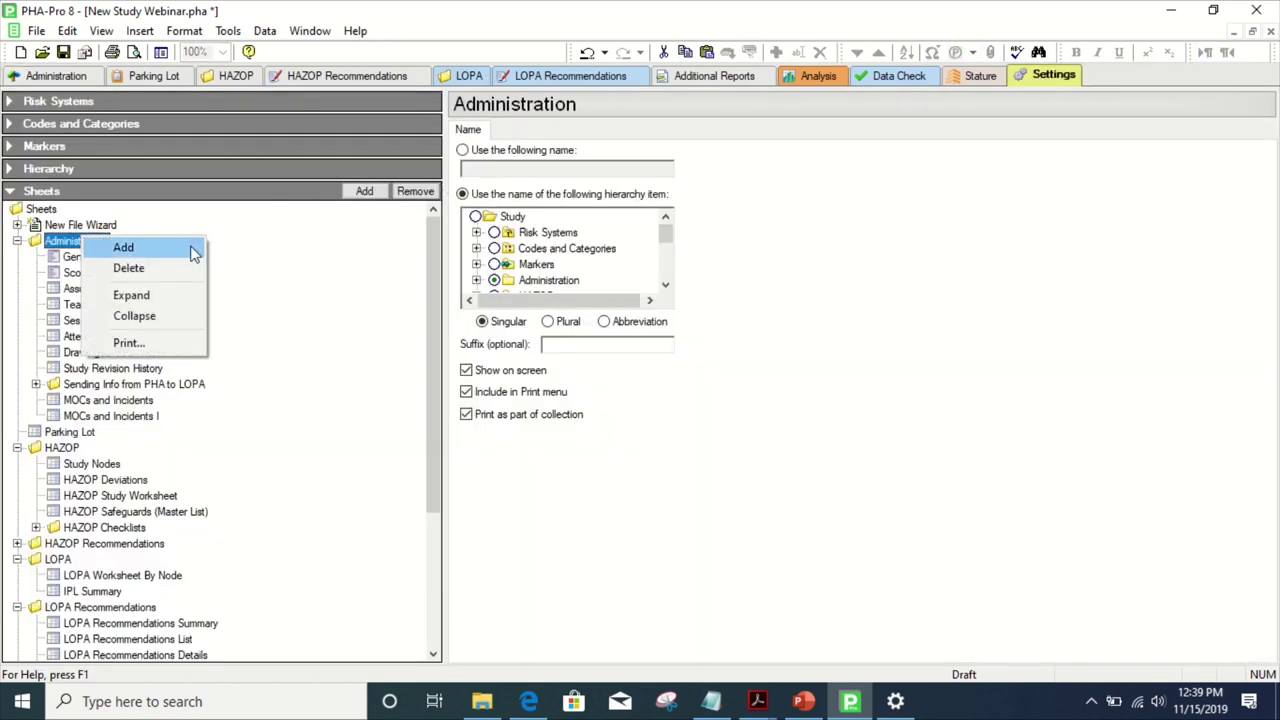
{"action": "left_click", "coordinate": [123, 247]}
{"action": "left_click", "coordinate": [500, 212]}
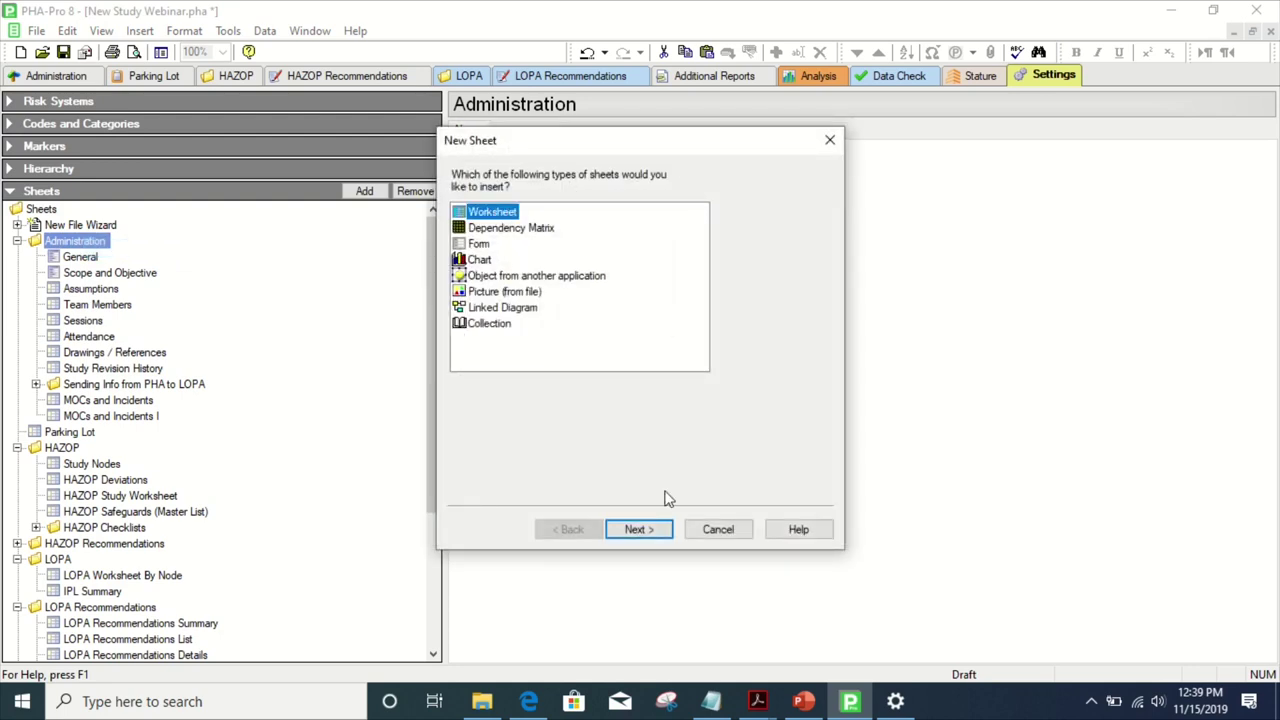
{"action": "left_click", "coordinate": [652, 529]}
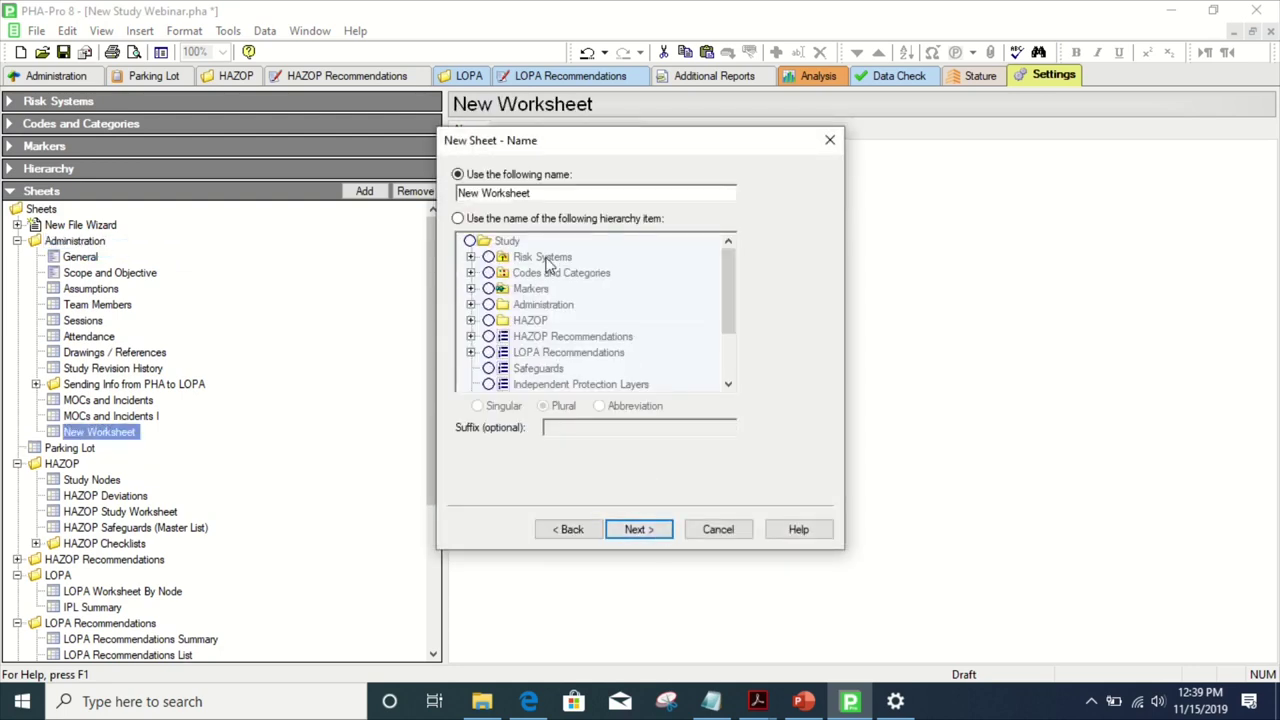
- Name the new worksheet MOCs and Incidents II and proceed to its column selection
{"action": "left_click_drag", "start_coordinate": [538, 194], "coordinate": [400, 200]}
{"action": "type", "text": "MOC"}
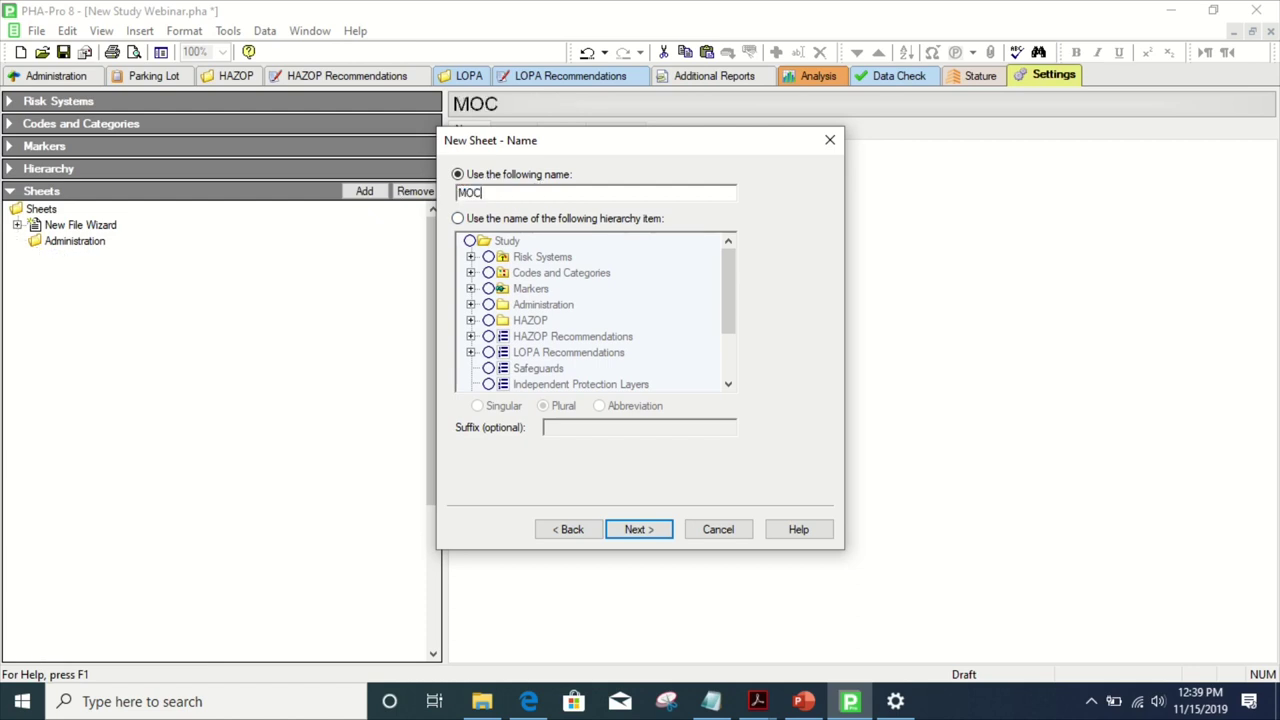
{"action": "type", "text": "s and Inci"}
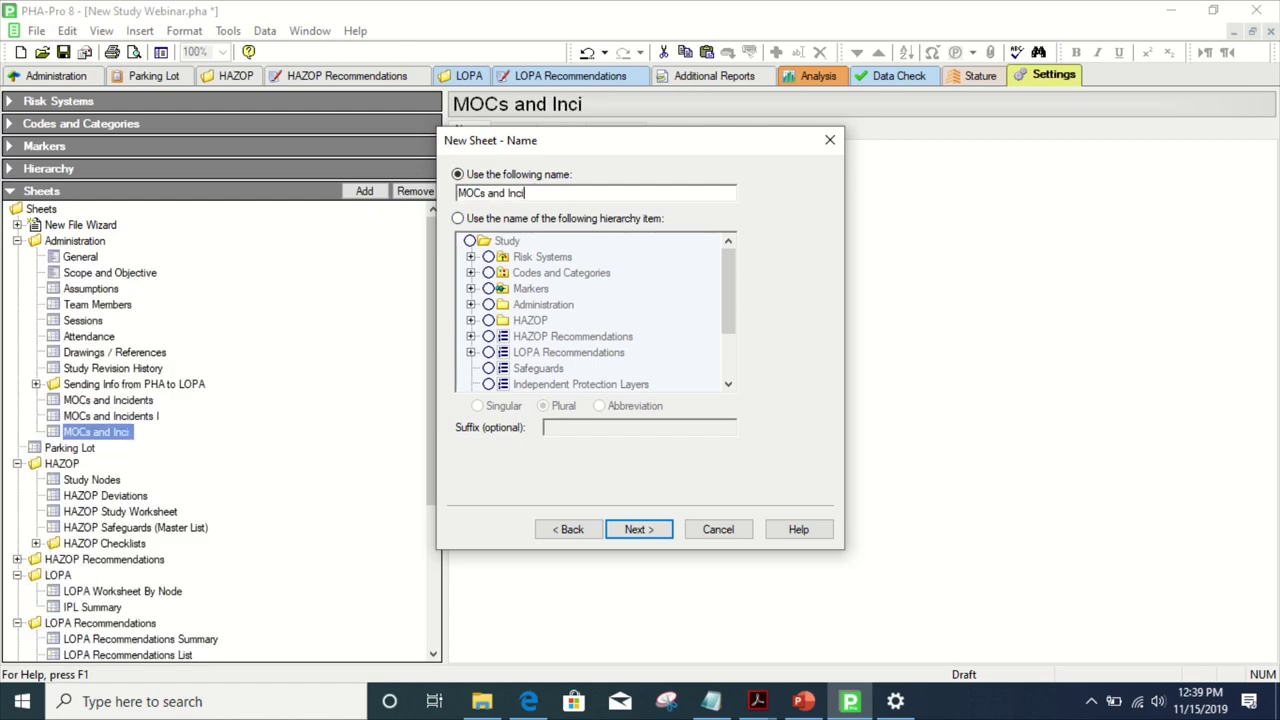
{"action": "type", "text": "dents "}
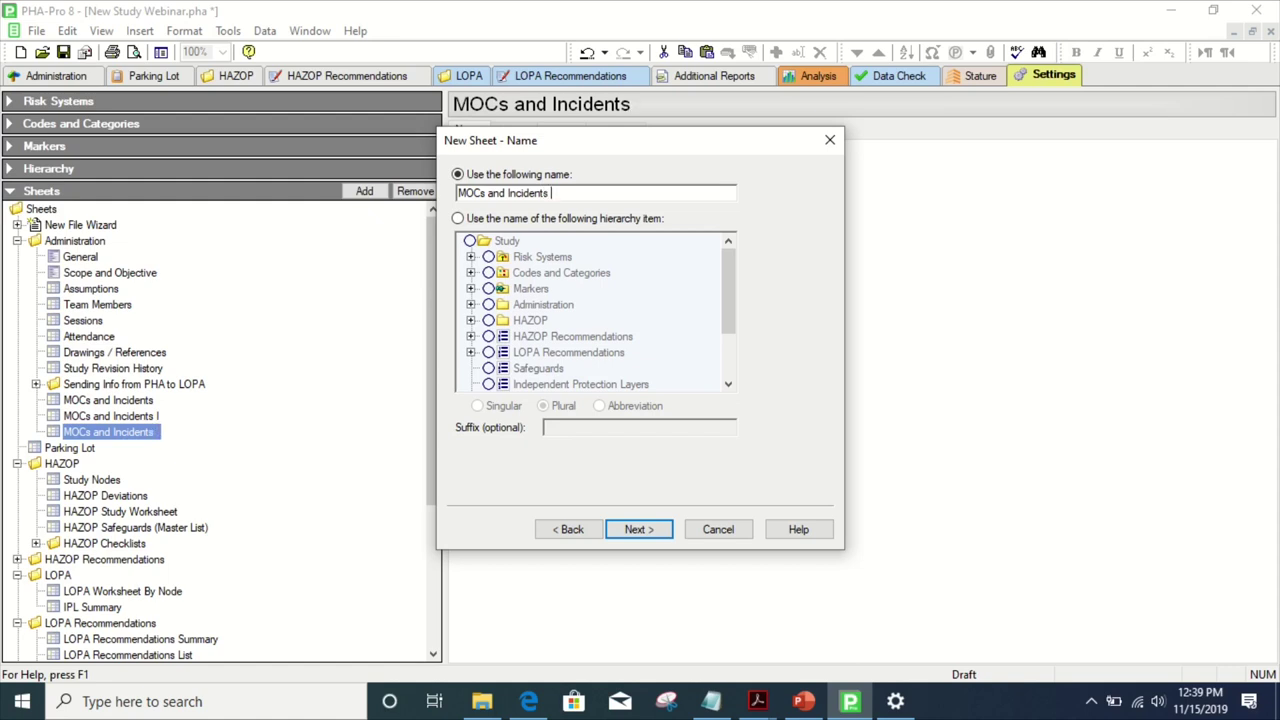
{"action": "type", "text": "II"}
{"action": "left_click", "coordinate": [638, 530]}
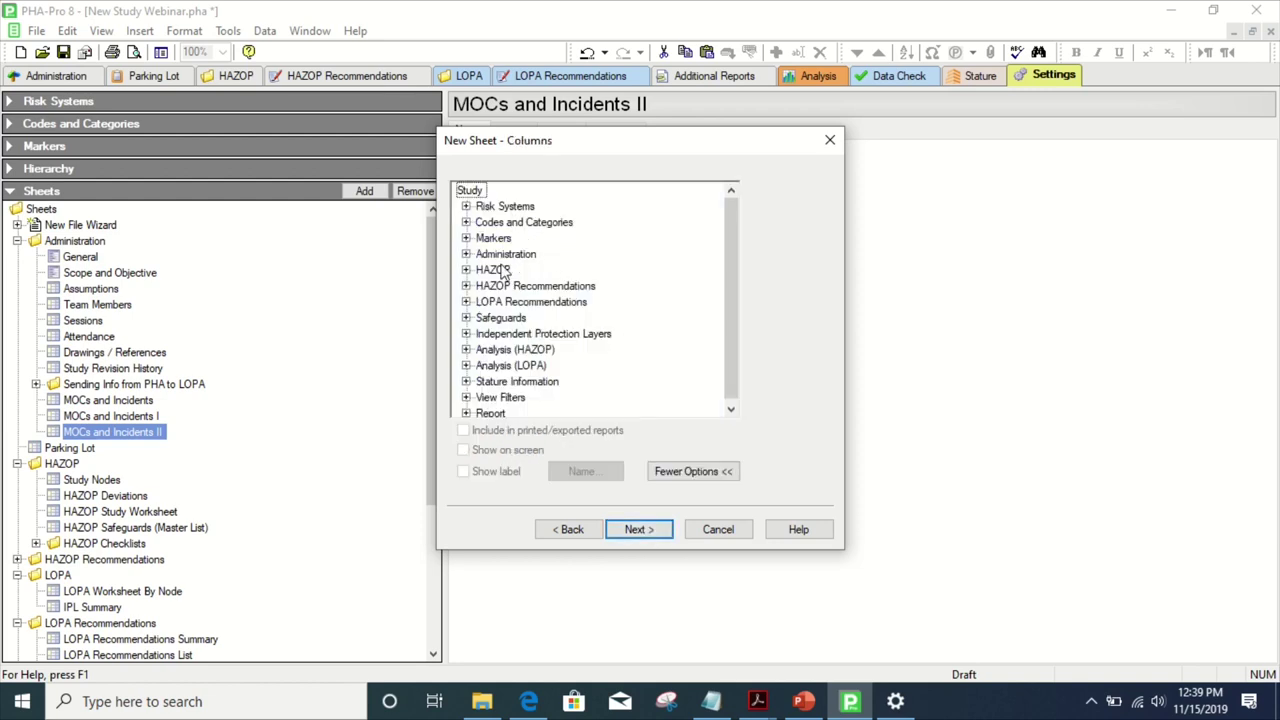
- Browse the available Risk Systems columns and expand HAZOP's Previous Incidents and MOCs Since Previous HAZOP groups
{"action": "left_click", "coordinate": [466, 206]}
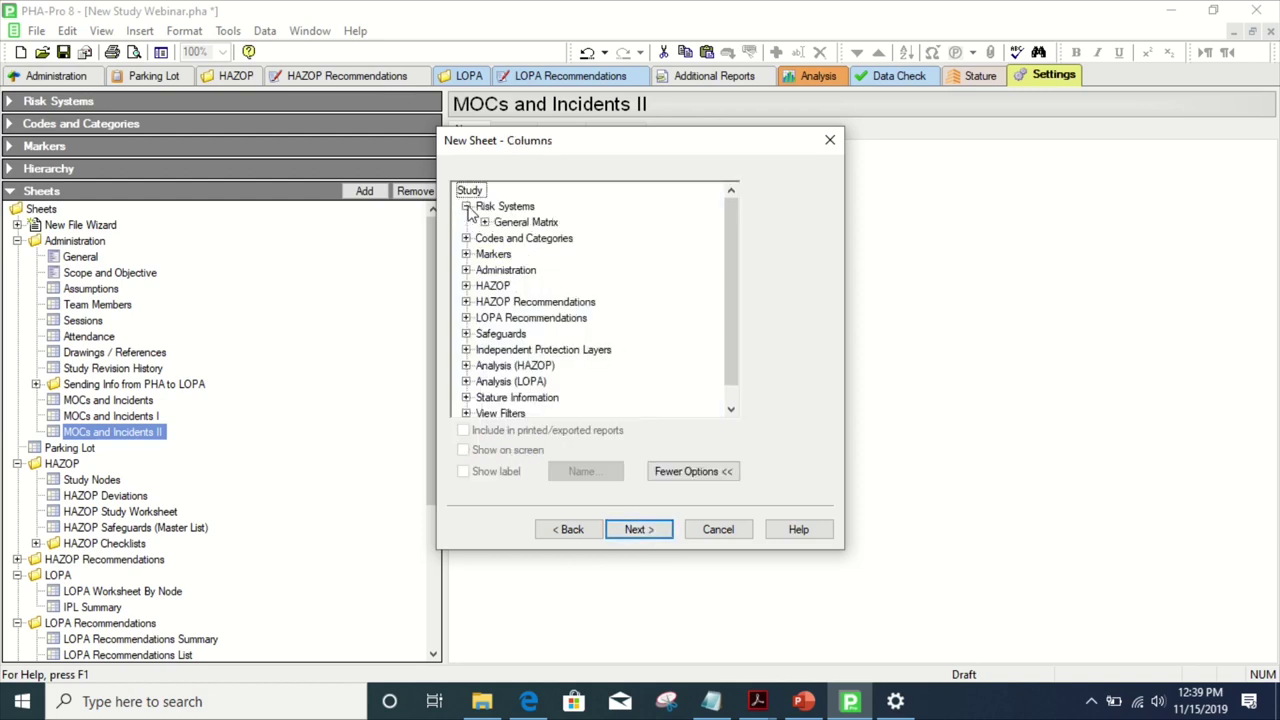
{"action": "left_click", "coordinate": [484, 222]}
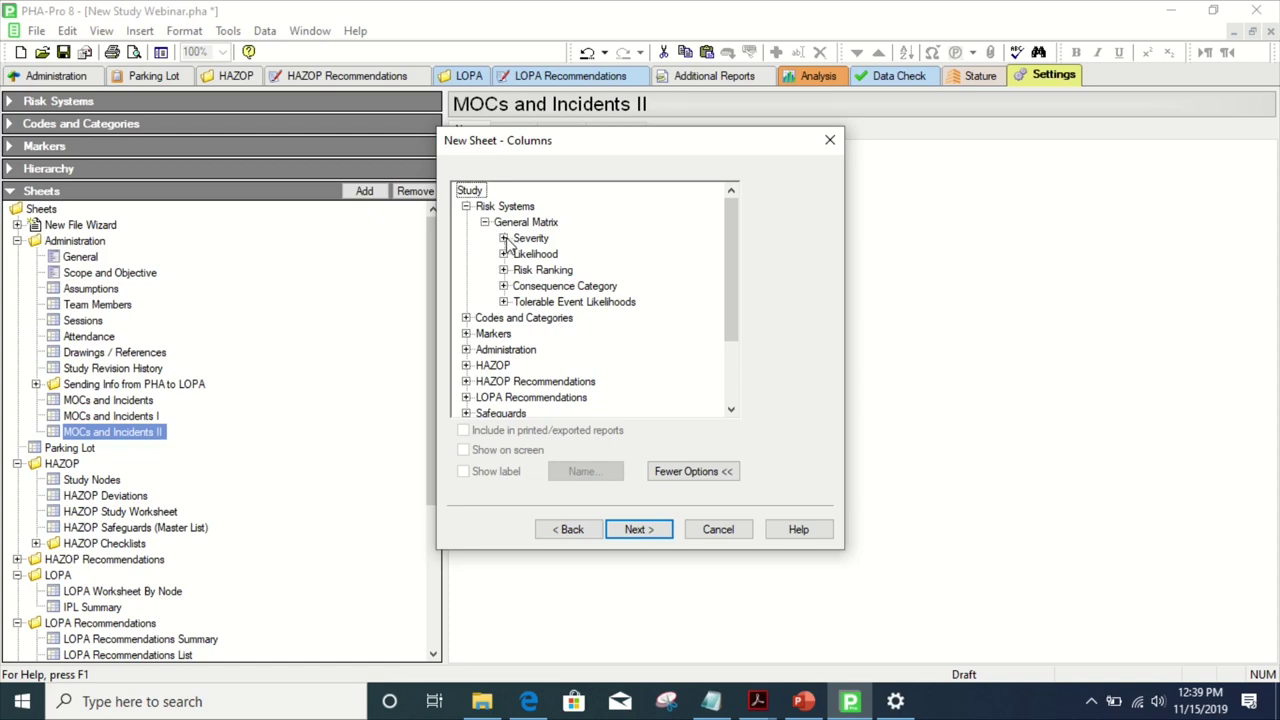
{"action": "left_click", "coordinate": [504, 238]}
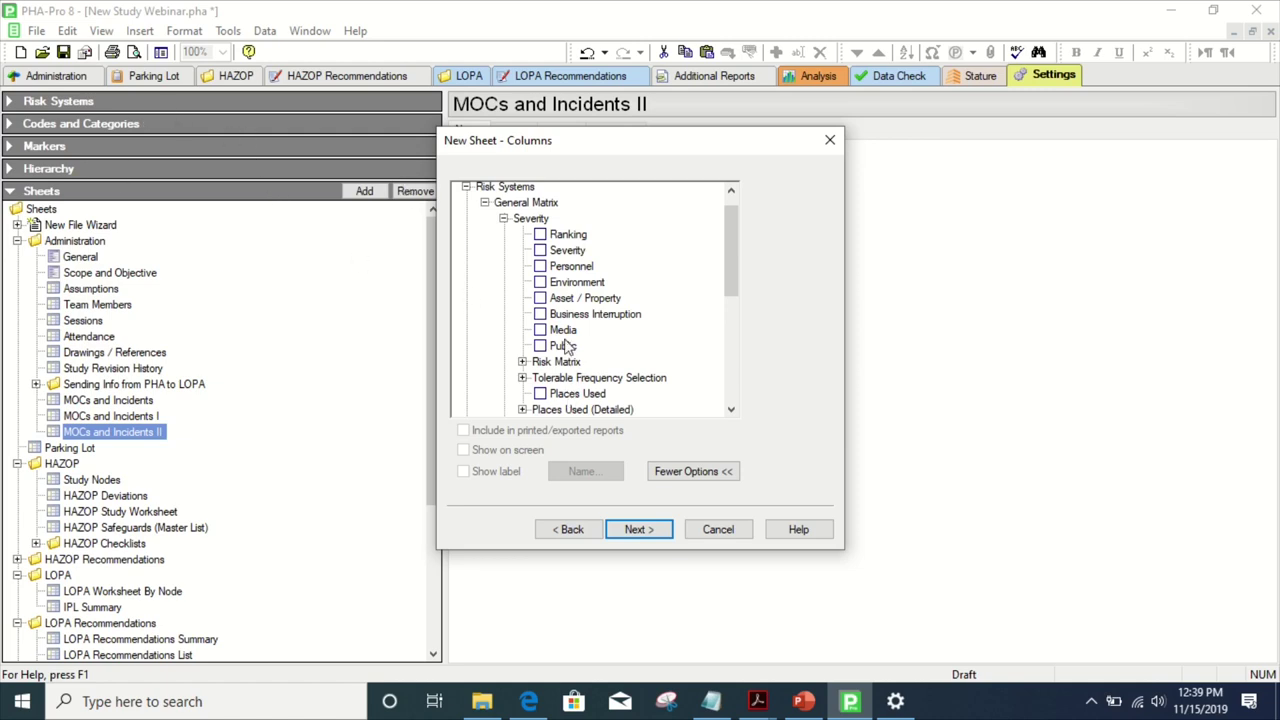
{"action": "scroll", "coordinate": [537, 360], "scroll_direction": "down", "scroll_amount": 4}
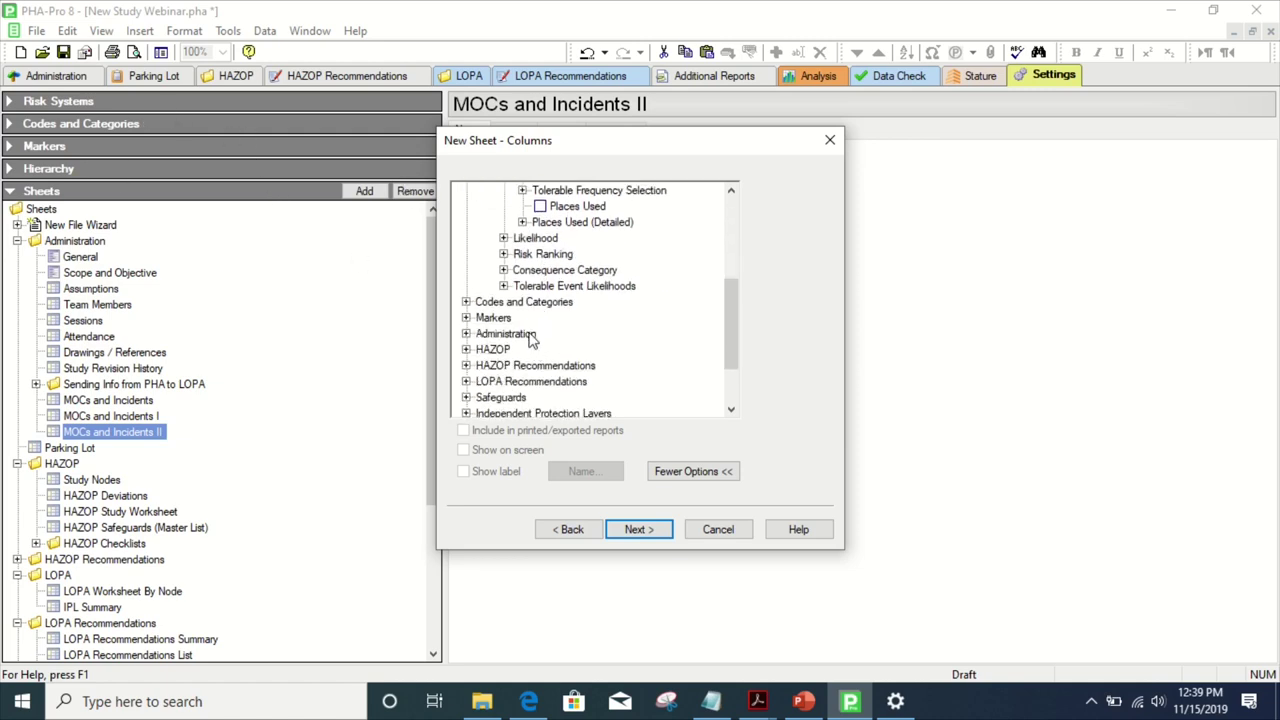
{"action": "left_click", "coordinate": [466, 350]}
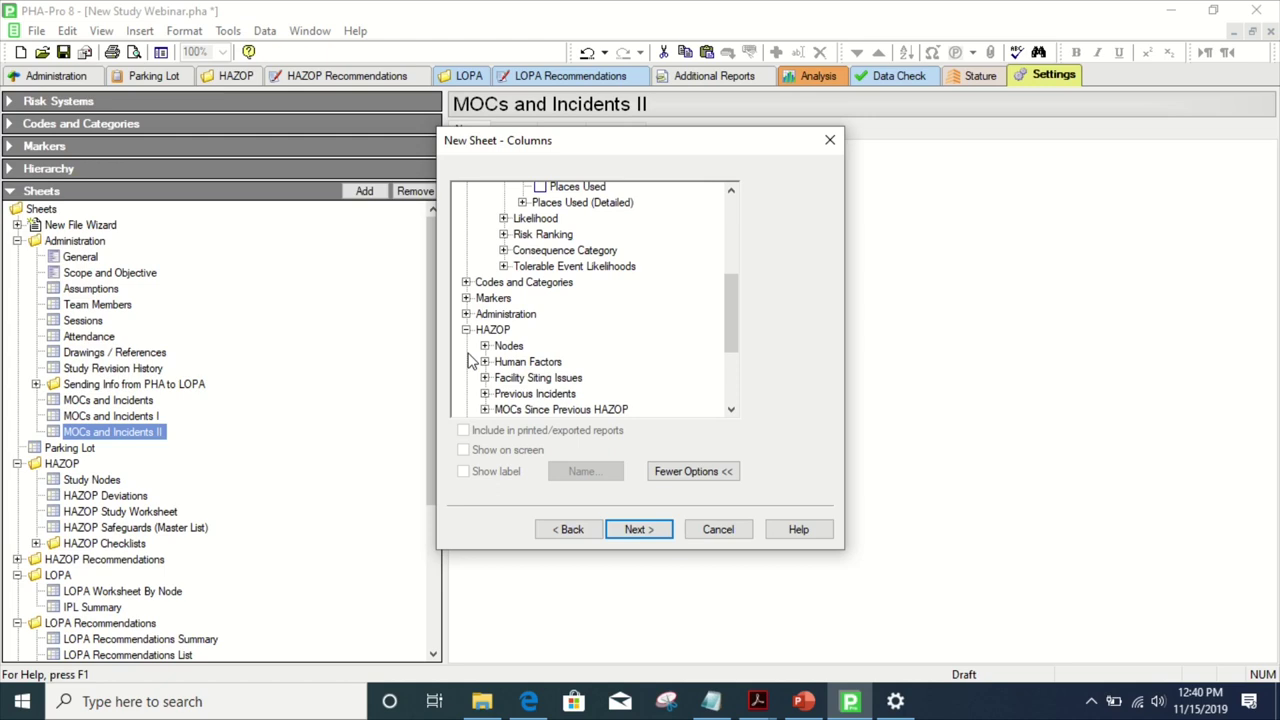
{"action": "scroll", "coordinate": [500, 333], "scroll_direction": "down", "scroll_amount": 2}
{"action": "left_click", "coordinate": [485, 316]}
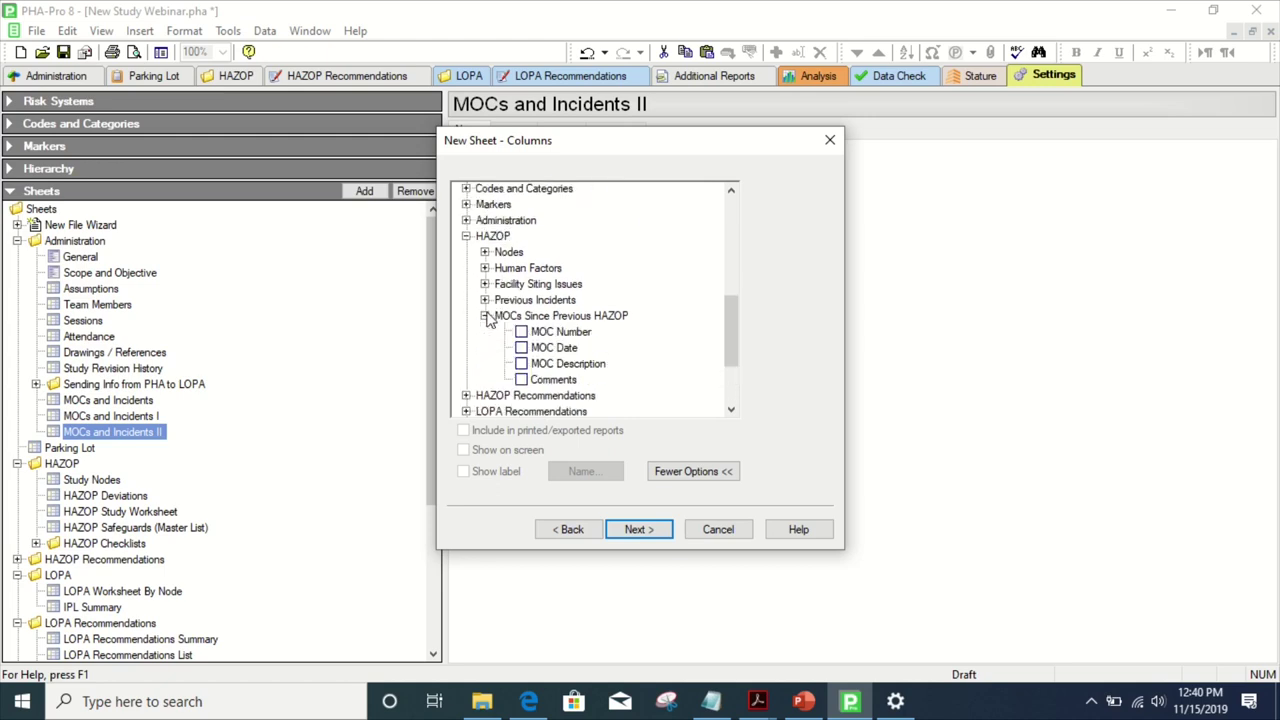
{"action": "left_click", "coordinate": [485, 300]}
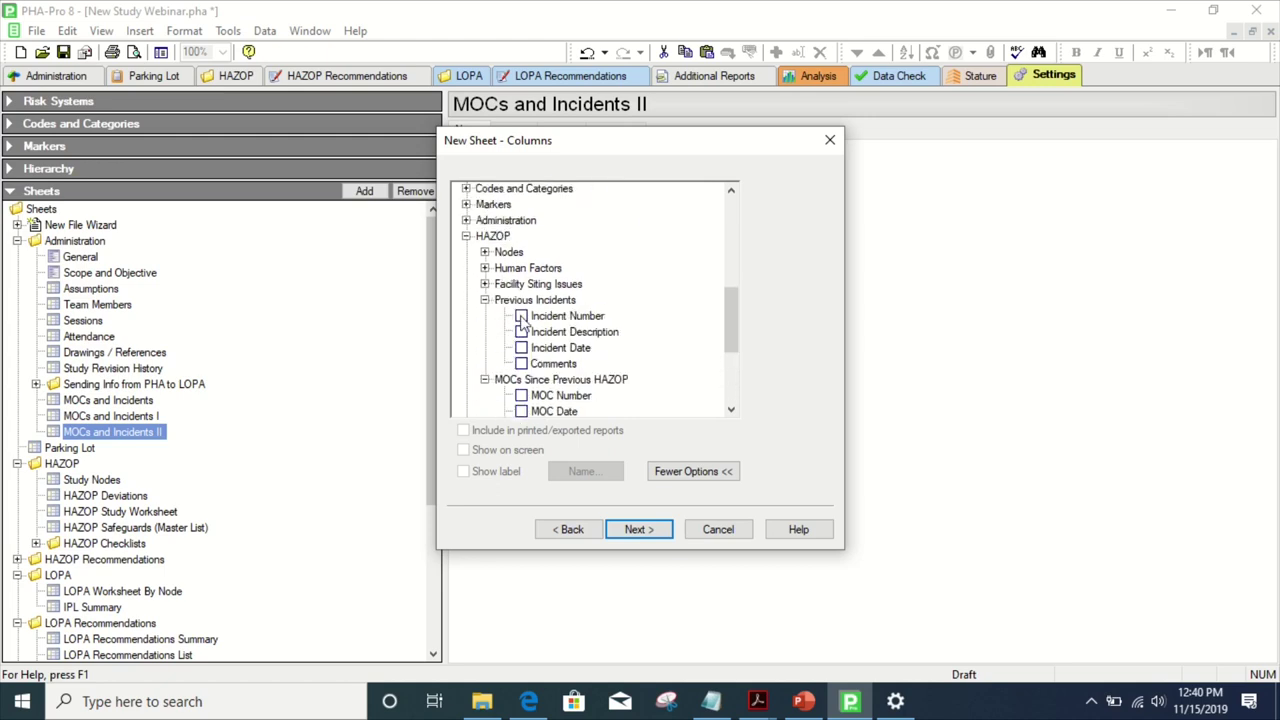
- Include all Previous Incidents and MOCs Since Previous HAZOP columns in the new sheet
{"action": "left_click", "coordinate": [521, 316]}
{"action": "left_click", "coordinate": [521, 332]}
{"action": "left_click", "coordinate": [521, 364]}
{"action": "scroll", "coordinate": [524, 370], "scroll_direction": "down", "scroll_amount": 2}
{"action": "left_click", "coordinate": [521, 302]}
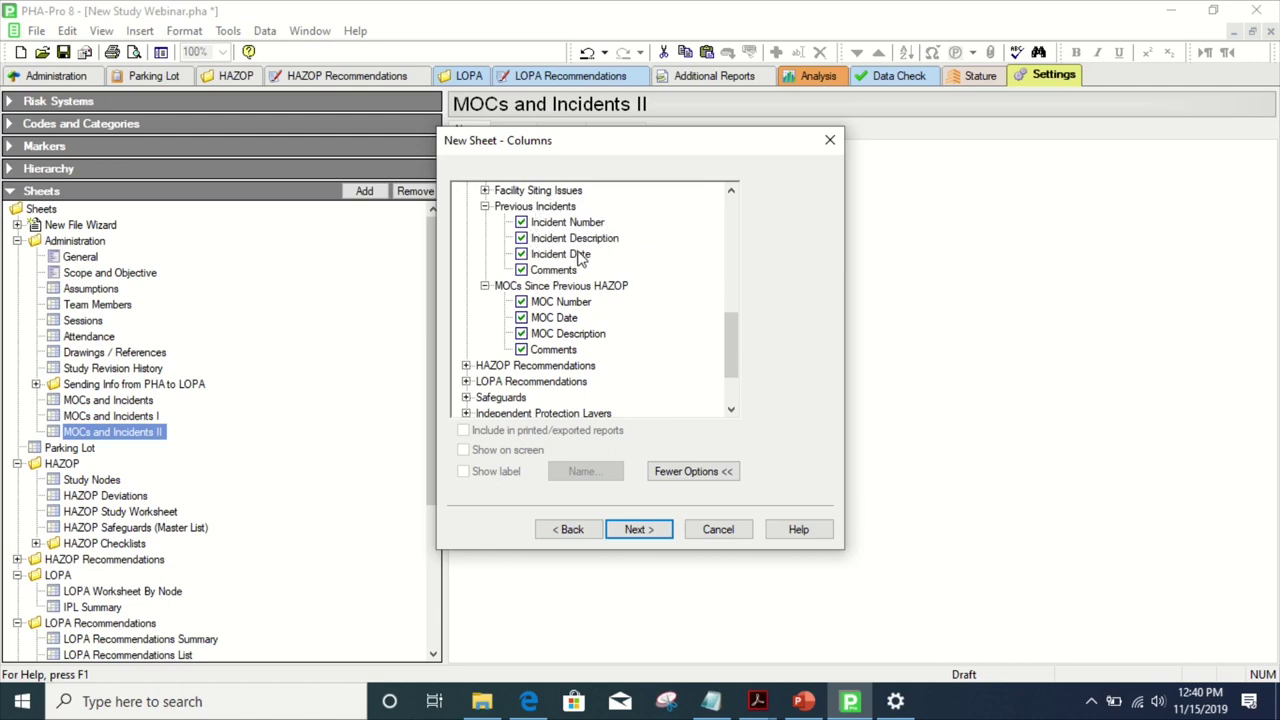
{"action": "left_click", "coordinate": [654, 530]}
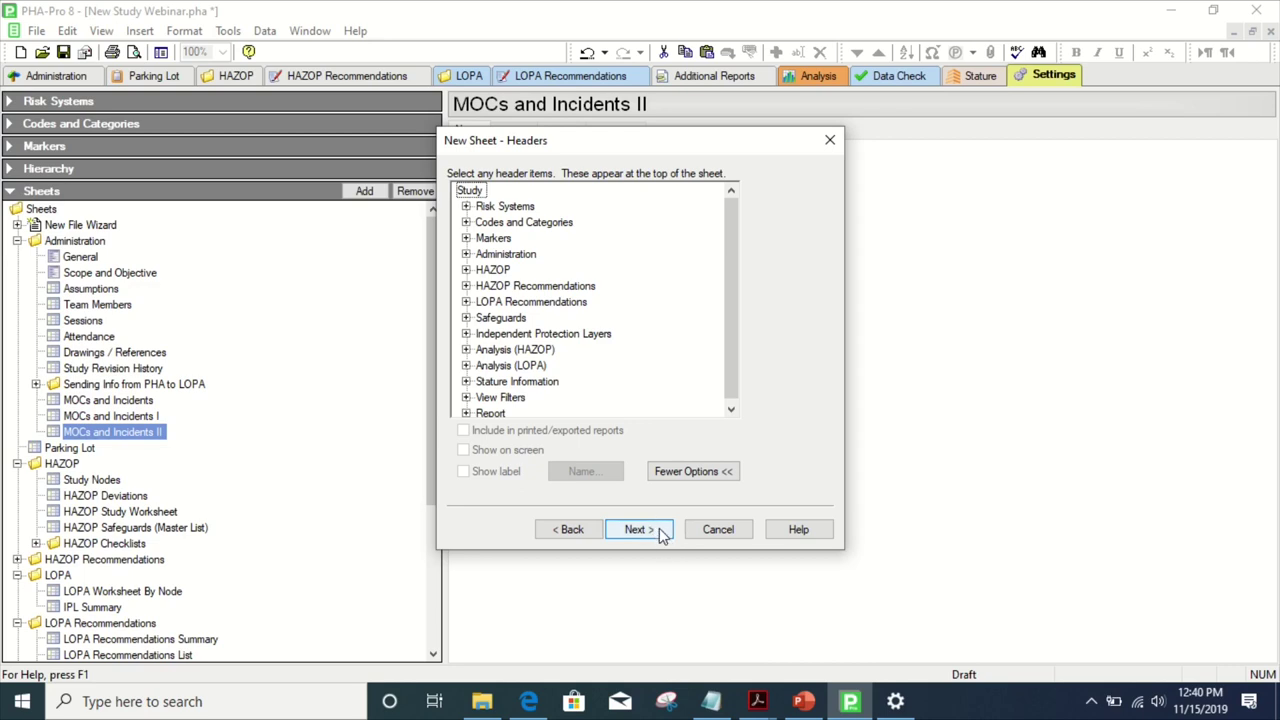
- Finish creating the sheet with no header items and the automatically determined breakdown setting
{"action": "left_click", "coordinate": [466, 238]}
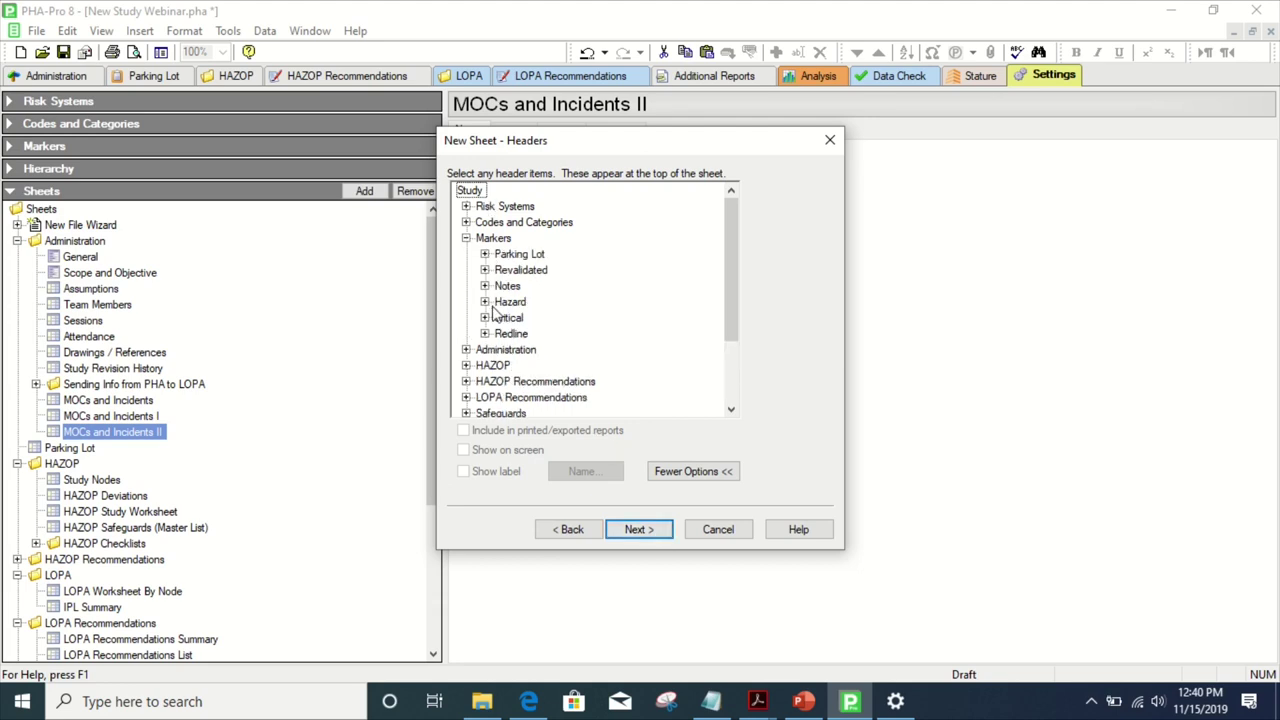
{"action": "left_click", "coordinate": [637, 529]}
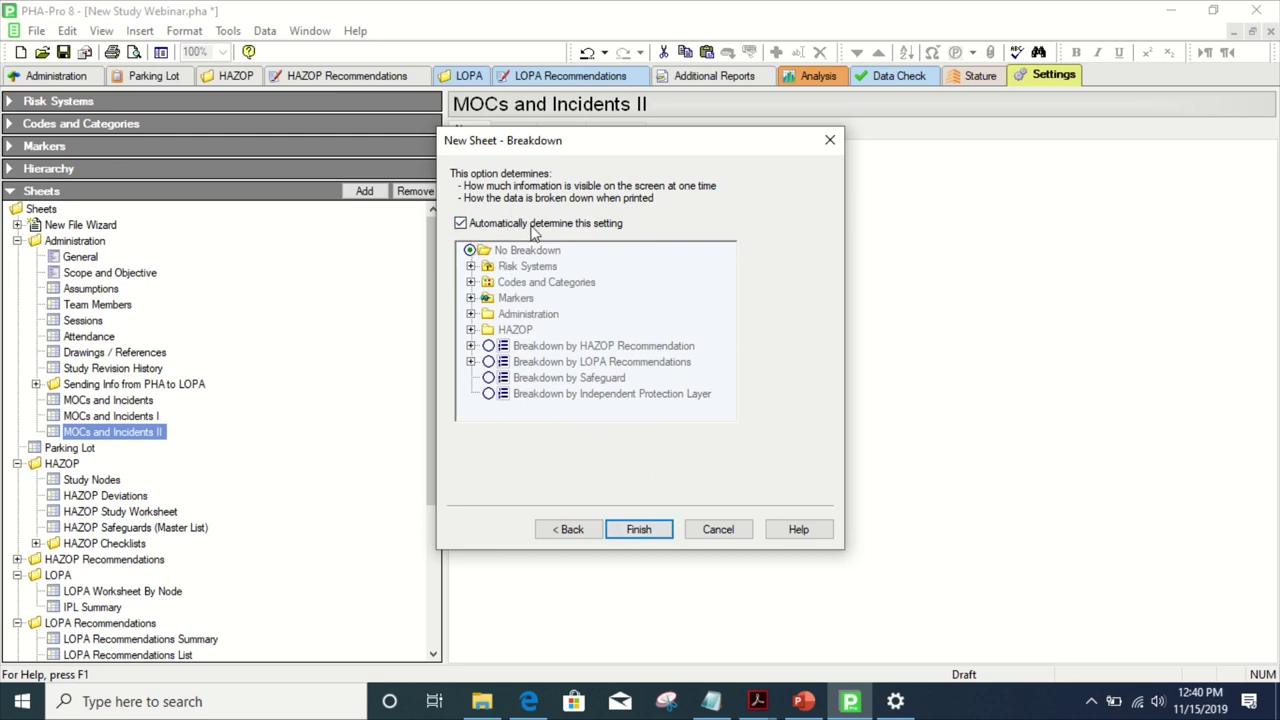
{"action": "left_click", "coordinate": [656, 532]}
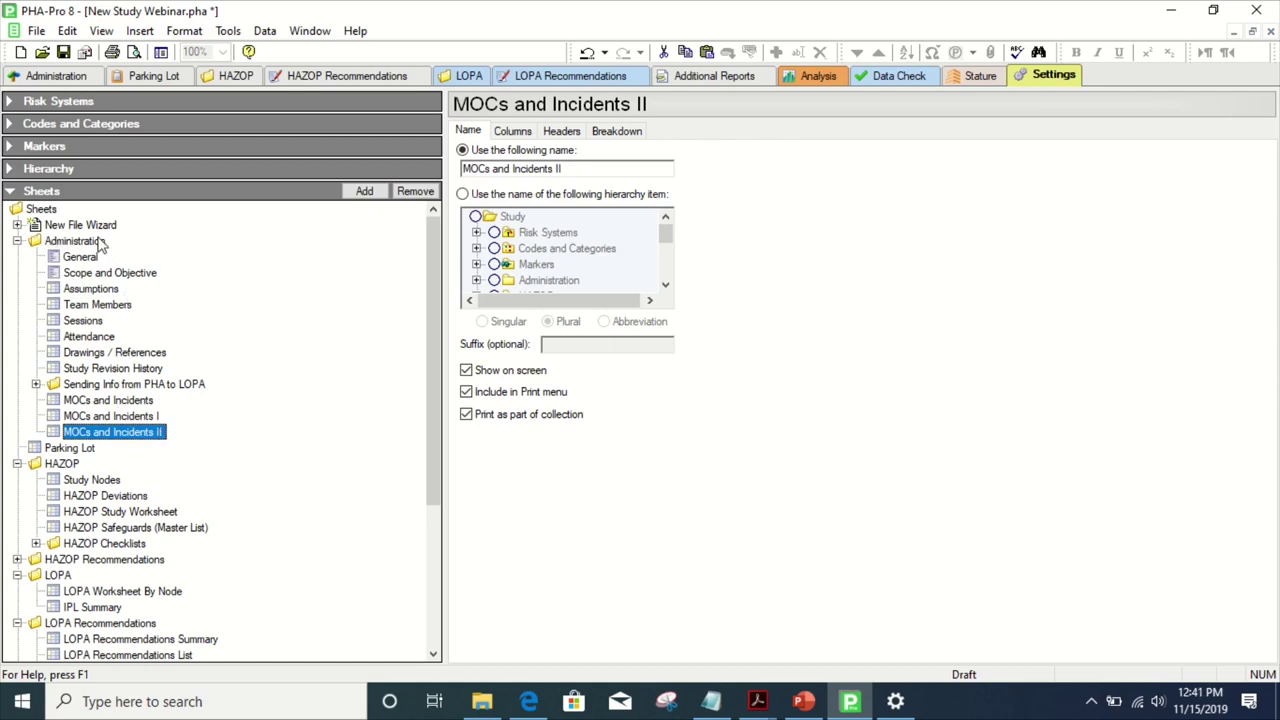
- Record incident 7A2 with the description Leak and the date 7/3/2015 in Administration's MOCs and Incidents II sheet
{"action": "left_click", "coordinate": [84, 78]}
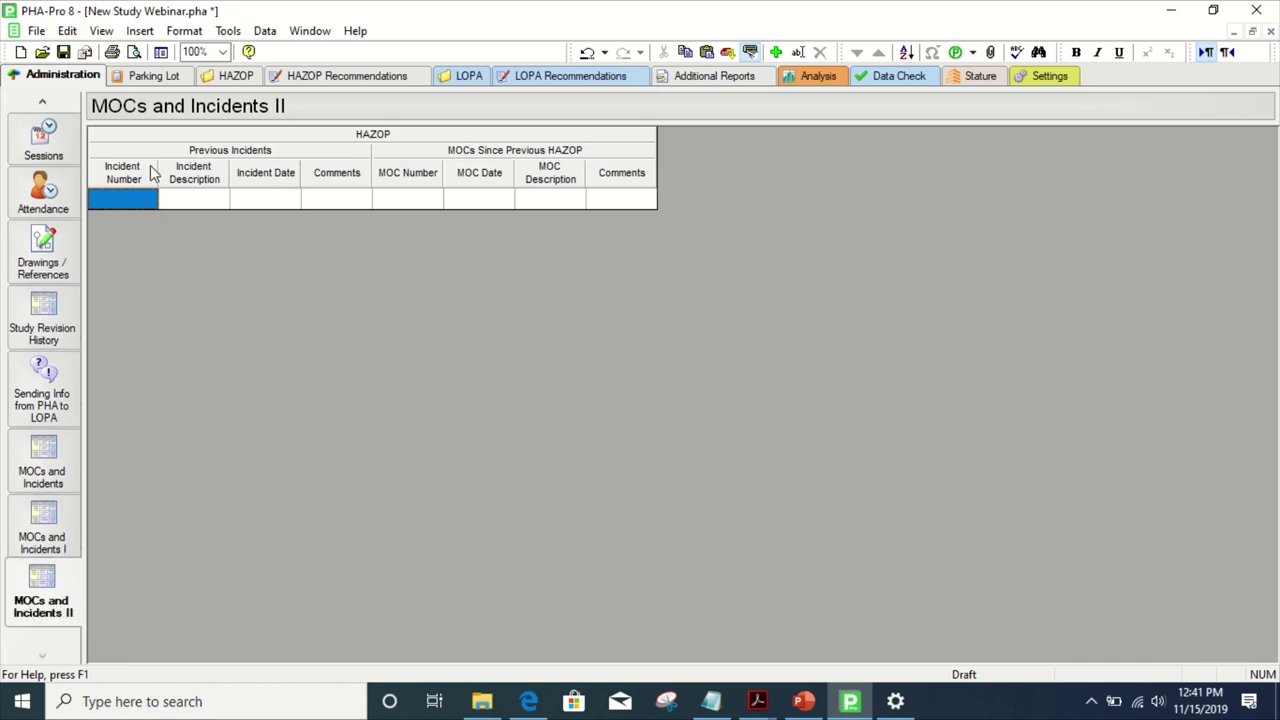
{"action": "left_click", "coordinate": [137, 199]}
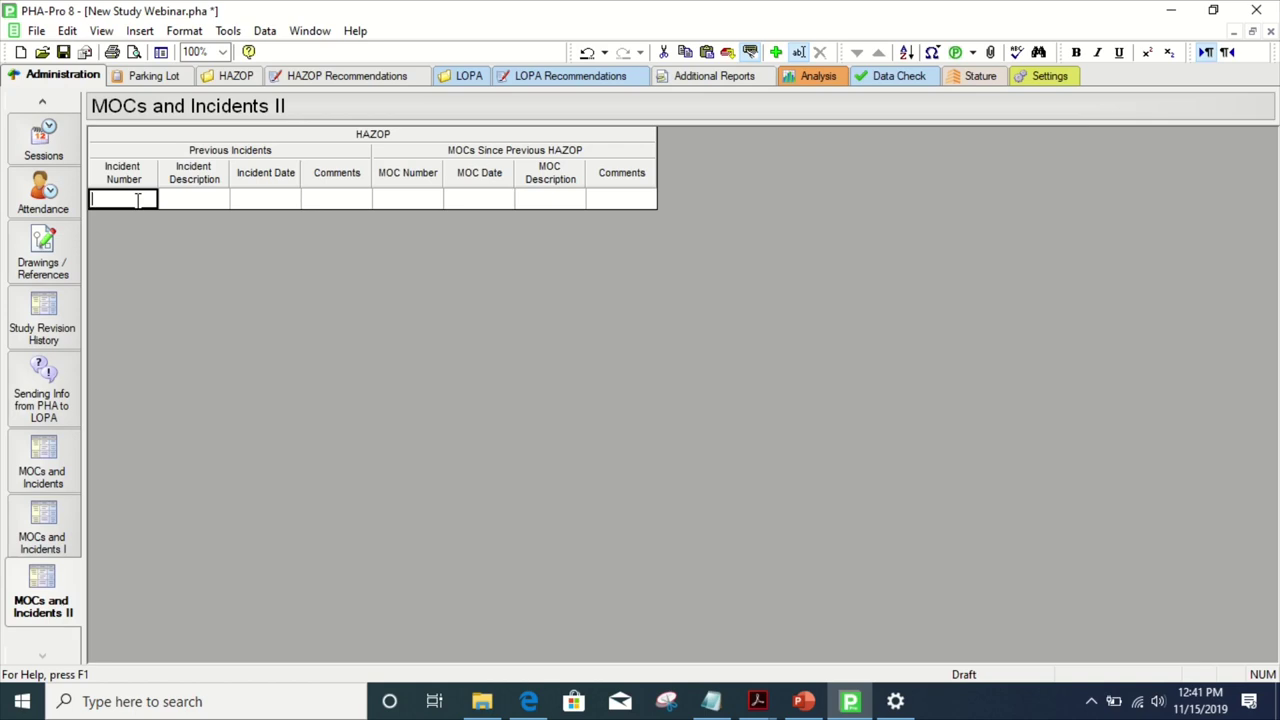
{"action": "type", "text": "1.7A2"}
{"action": "left_click", "coordinate": [194, 197]}
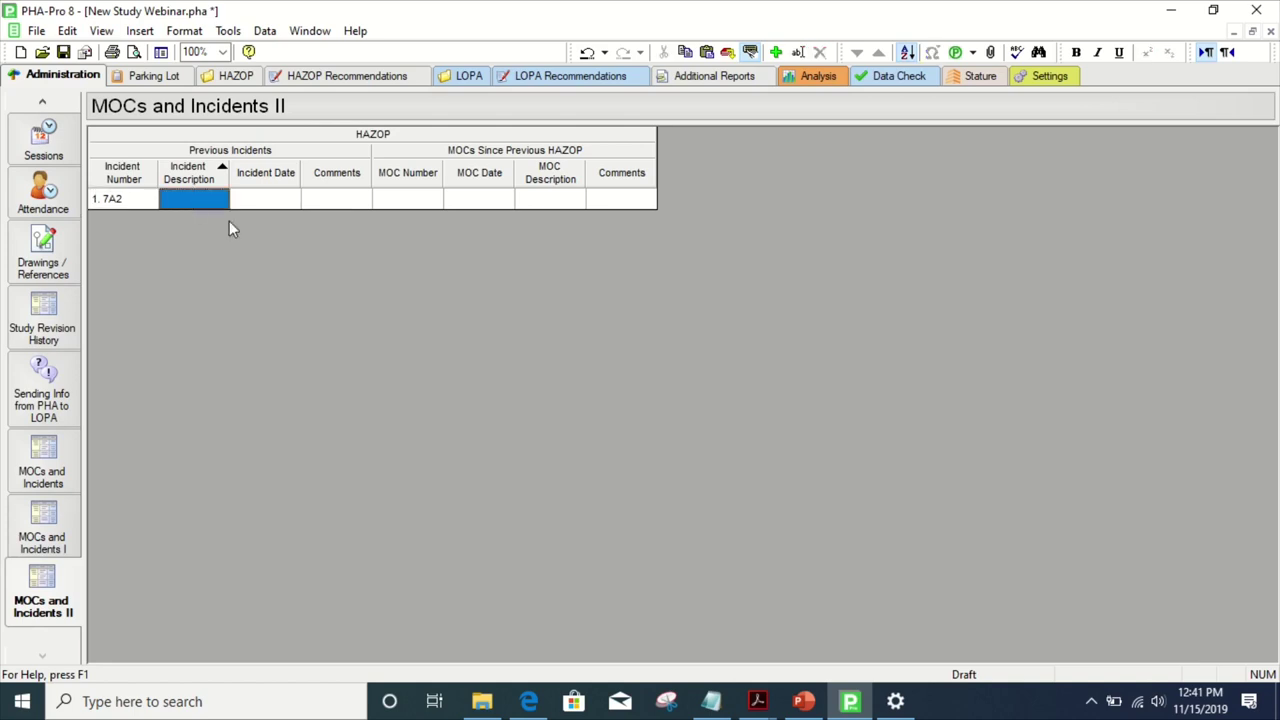
{"action": "type", "text": "Leak"}
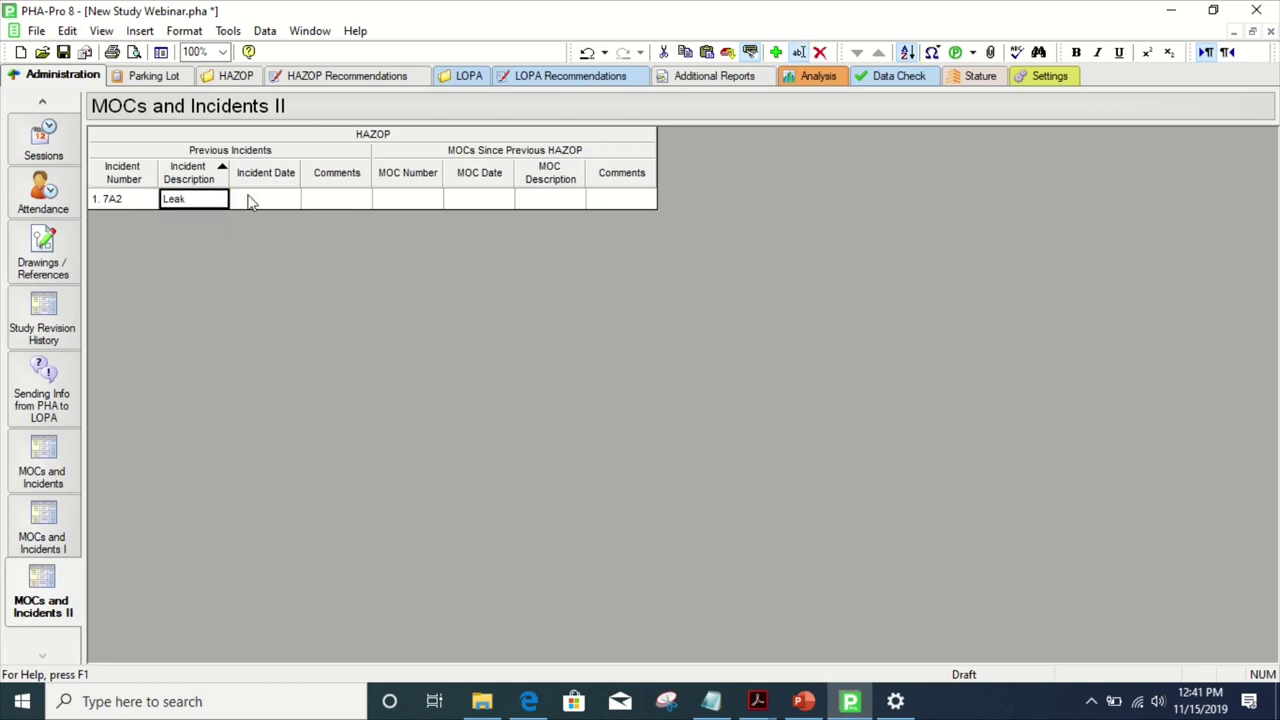
{"action": "left_click", "coordinate": [250, 200]}
{"action": "left_click", "coordinate": [354, 203]}
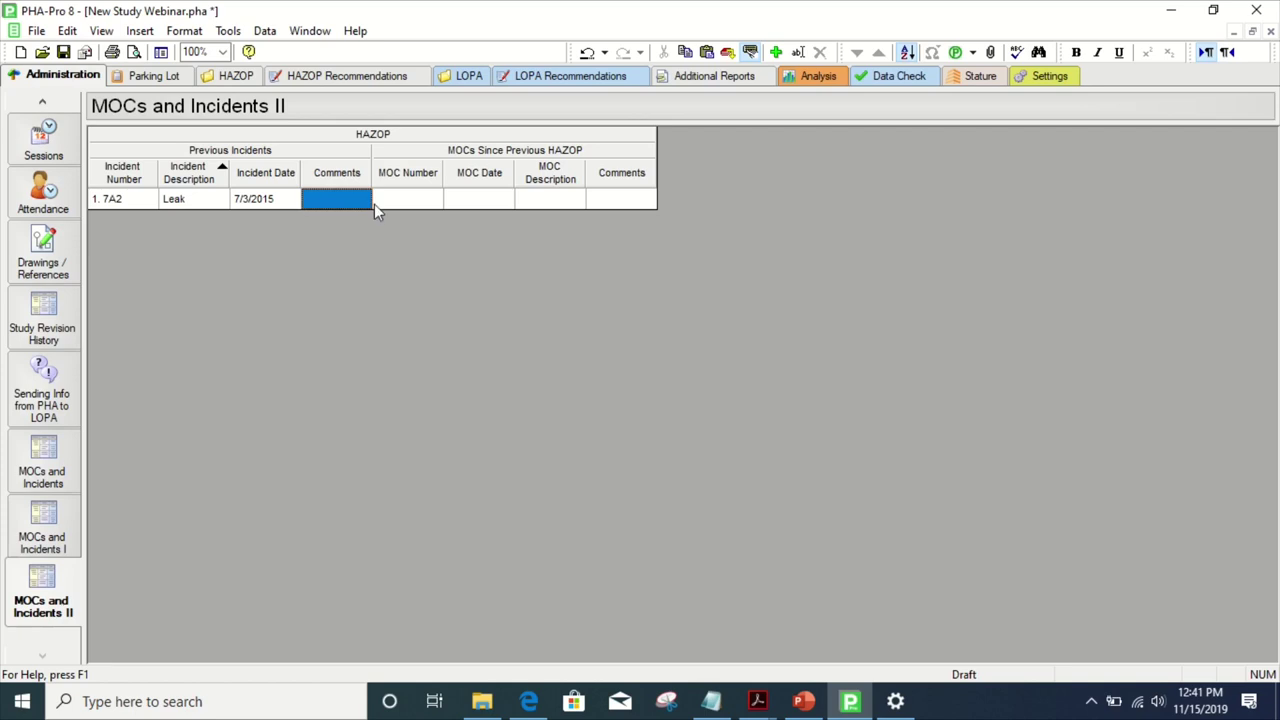
- Start a blank entry under MOCs Since Previous HAZOP and sort the MOCs by MOC Date
{"action": "left_click", "coordinate": [361, 200]}
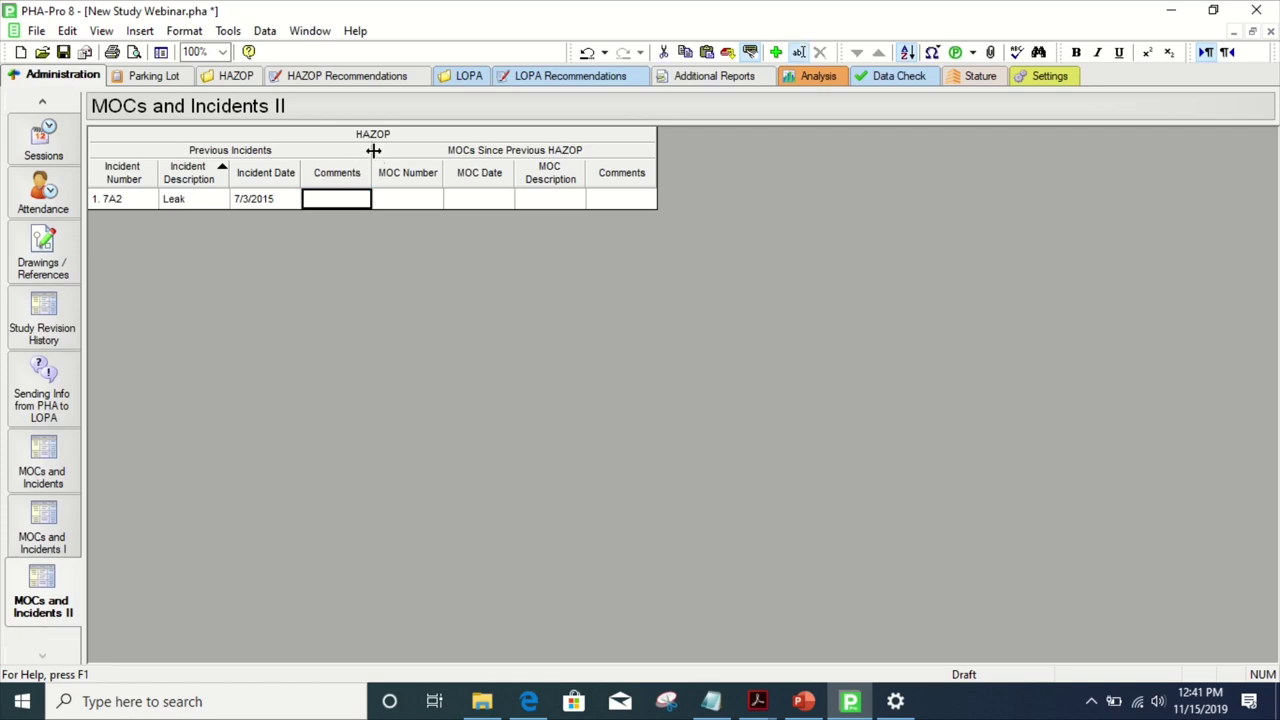
{"action": "left_click", "coordinate": [408, 200]}
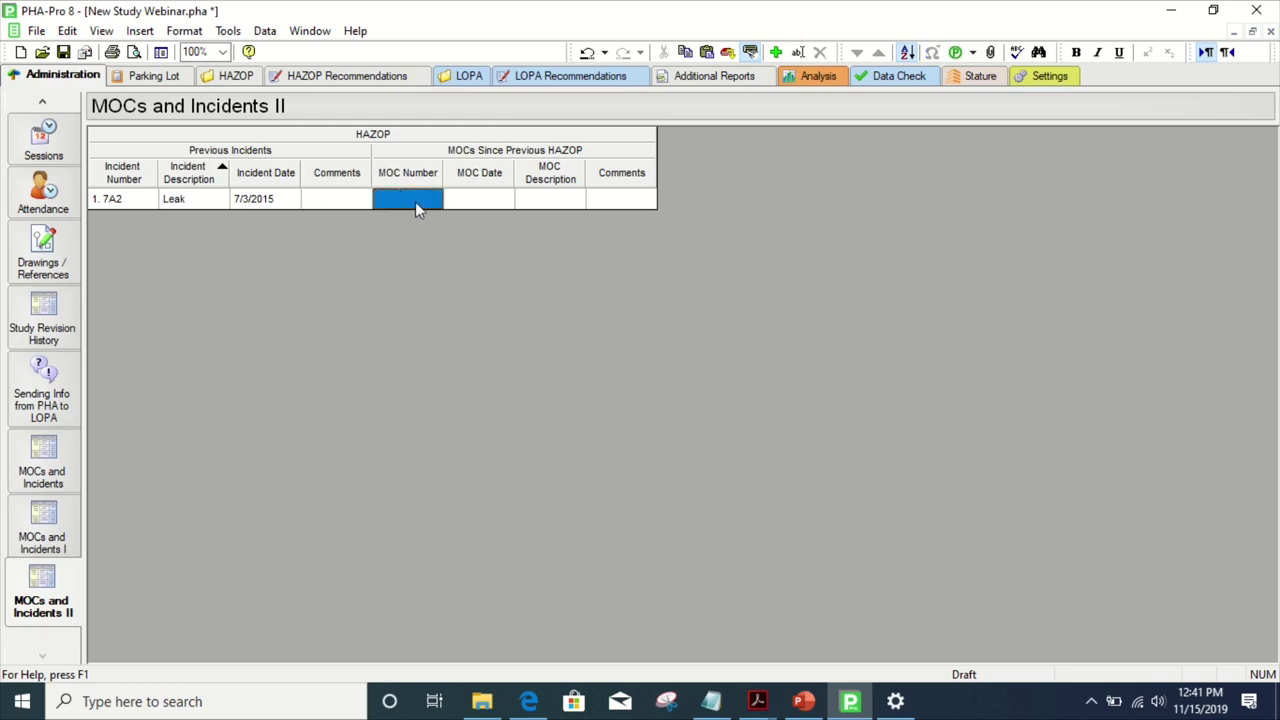
{"action": "type", "text": "ad"}
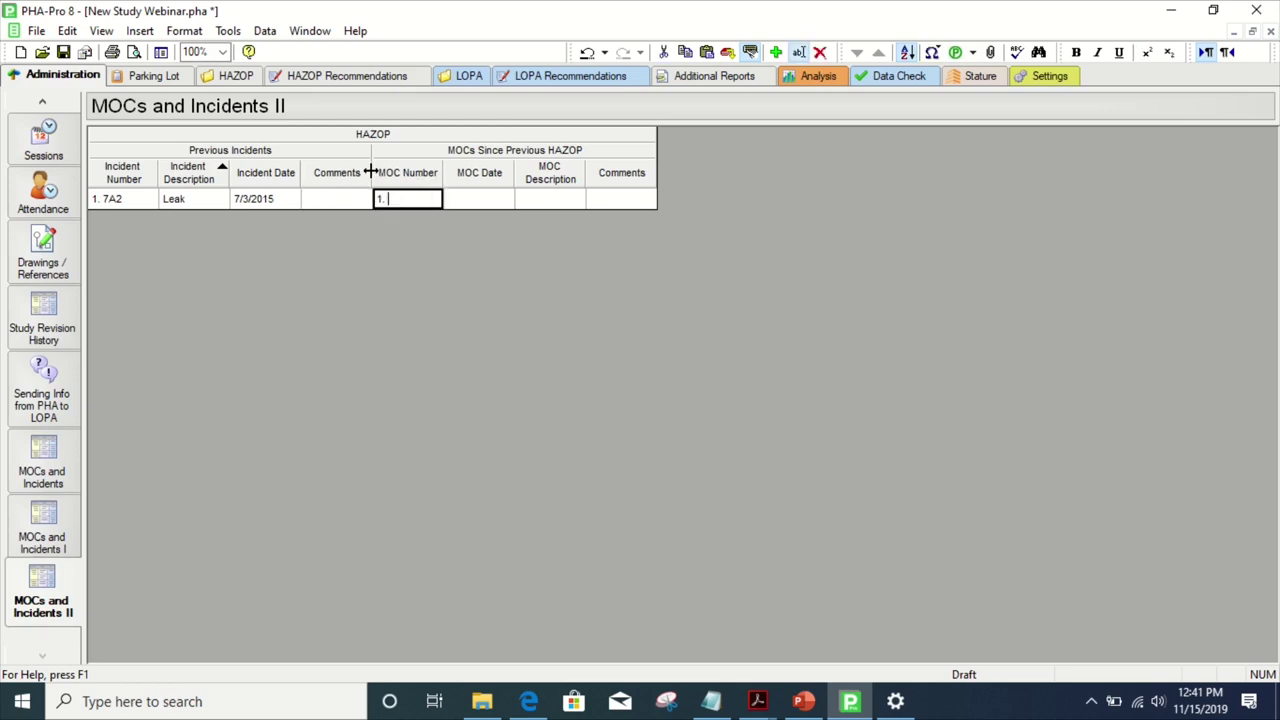
{"action": "left_click", "coordinate": [476, 180]}
{"action": "left_click", "coordinate": [558, 198]}
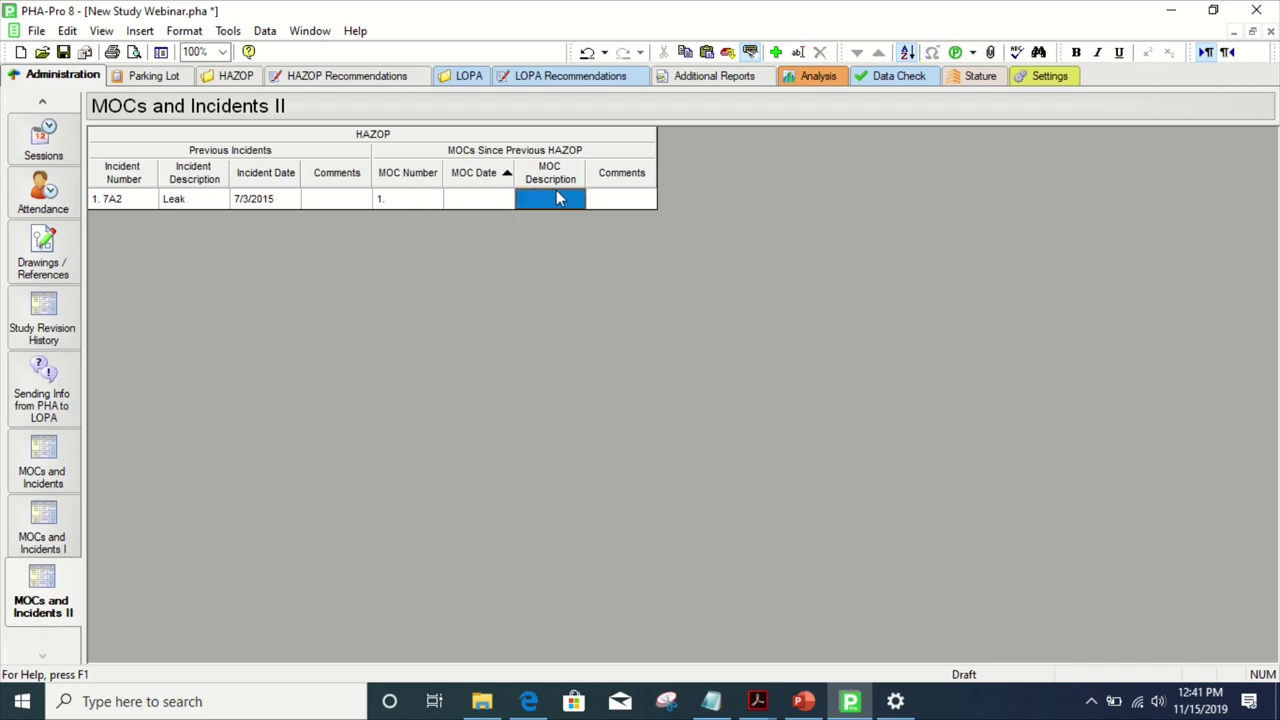
{"action": "left_click", "coordinate": [607, 203]}
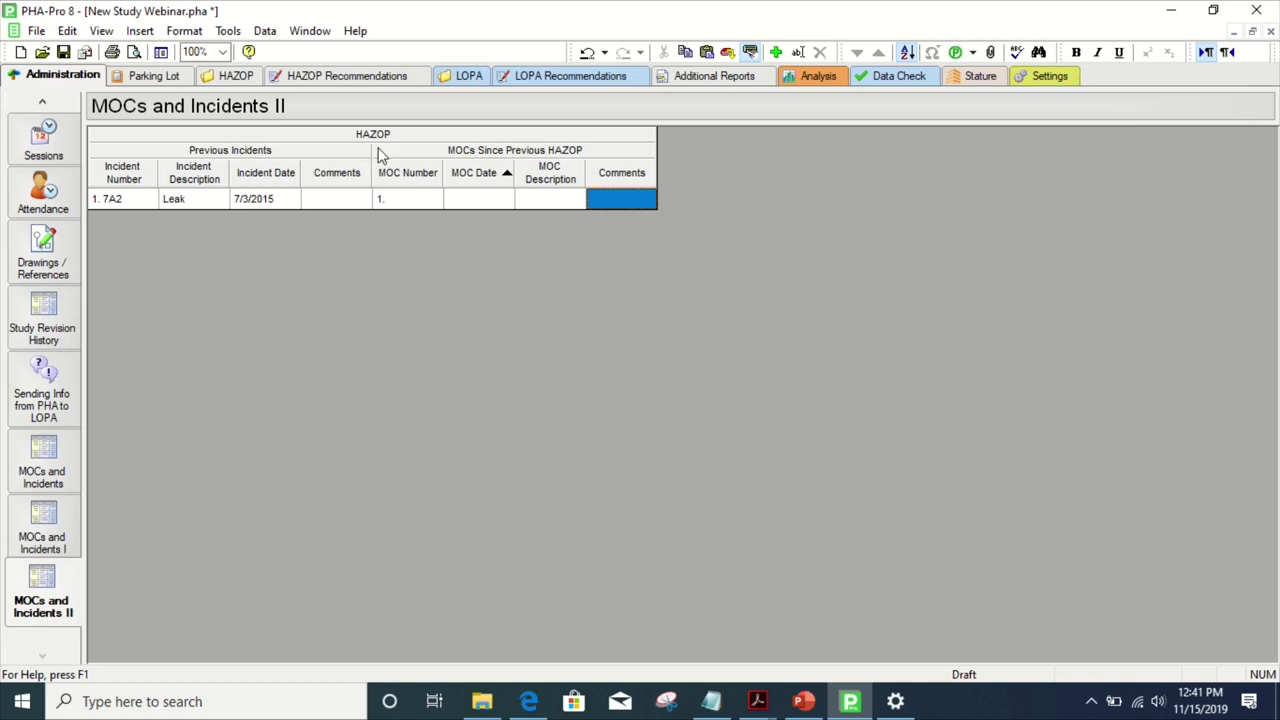
- Widen the Previous Incidents and MOCs Since Previous HAZOP column groups in the MOCs and Incidents II sheet
{"action": "left_click_drag", "start_coordinate": [371, 149], "coordinate": [480, 150]}
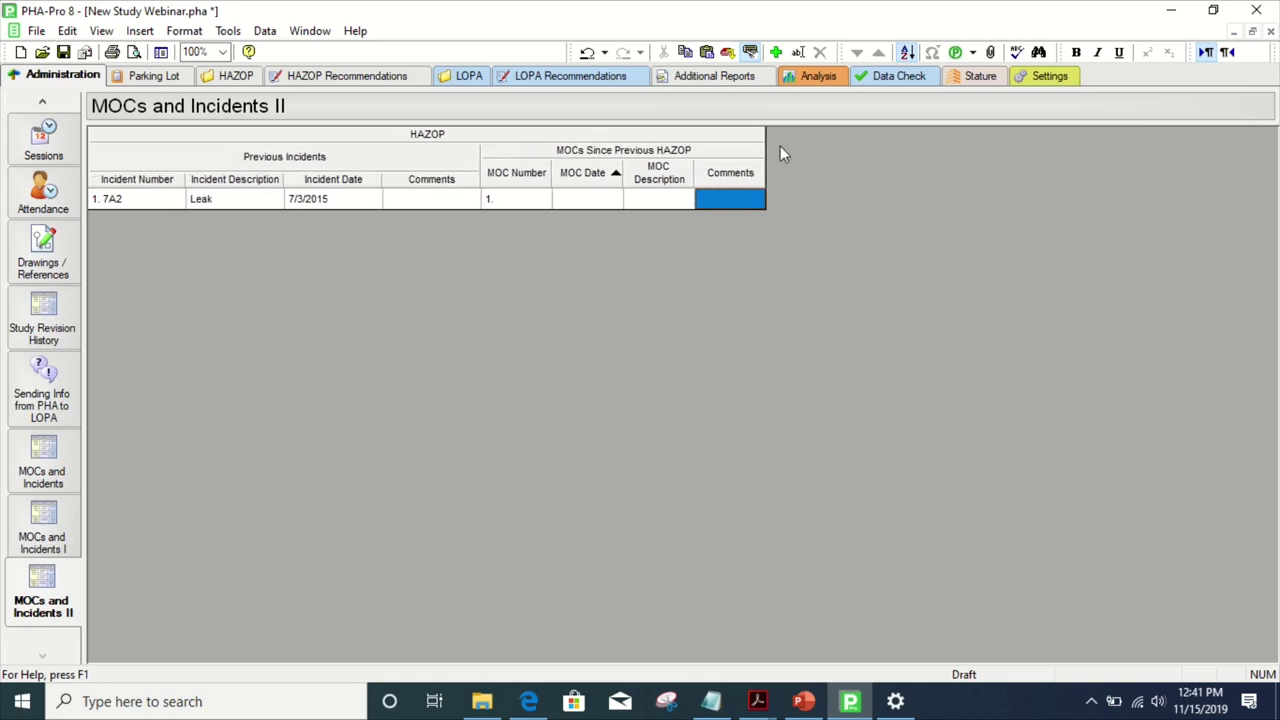
{"action": "left_click_drag", "start_coordinate": [764, 149], "coordinate": [1012, 175]}
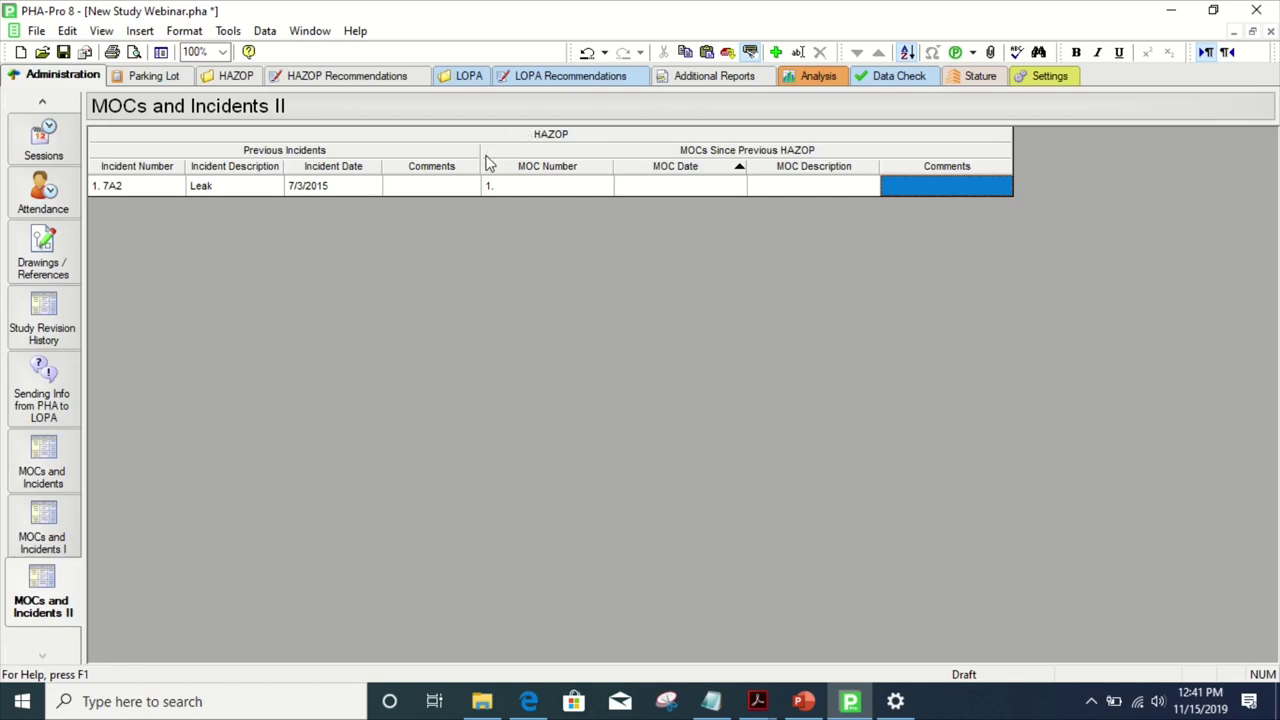
{"action": "left_click_drag", "start_coordinate": [477, 151], "coordinate": [564, 163]}
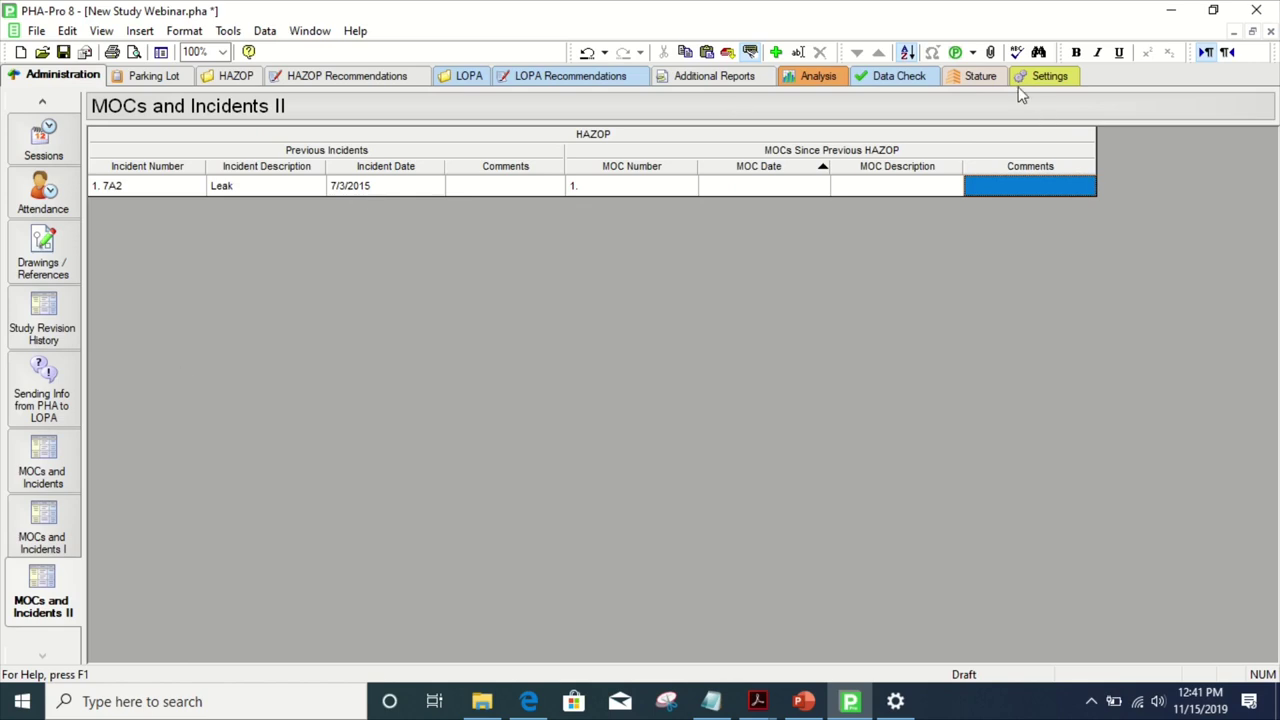
- Look through Administration's Sending Info from PHA to LOPA, Study Revision History, Drawings / References, Attendance and Sessions sheets
{"action": "left_click", "coordinate": [44, 400]}
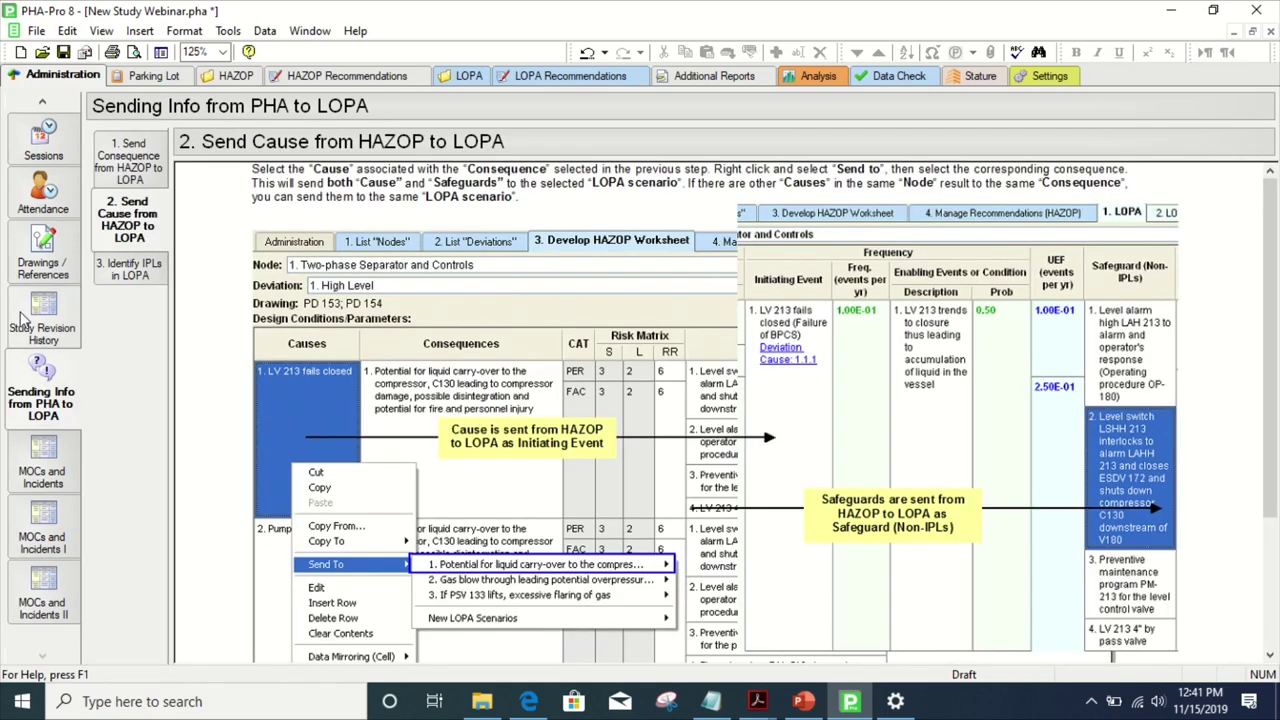
{"action": "left_click", "coordinate": [30, 320]}
{"action": "left_click", "coordinate": [42, 255]}
{"action": "left_click", "coordinate": [44, 200]}
{"action": "left_click", "coordinate": [42, 140]}
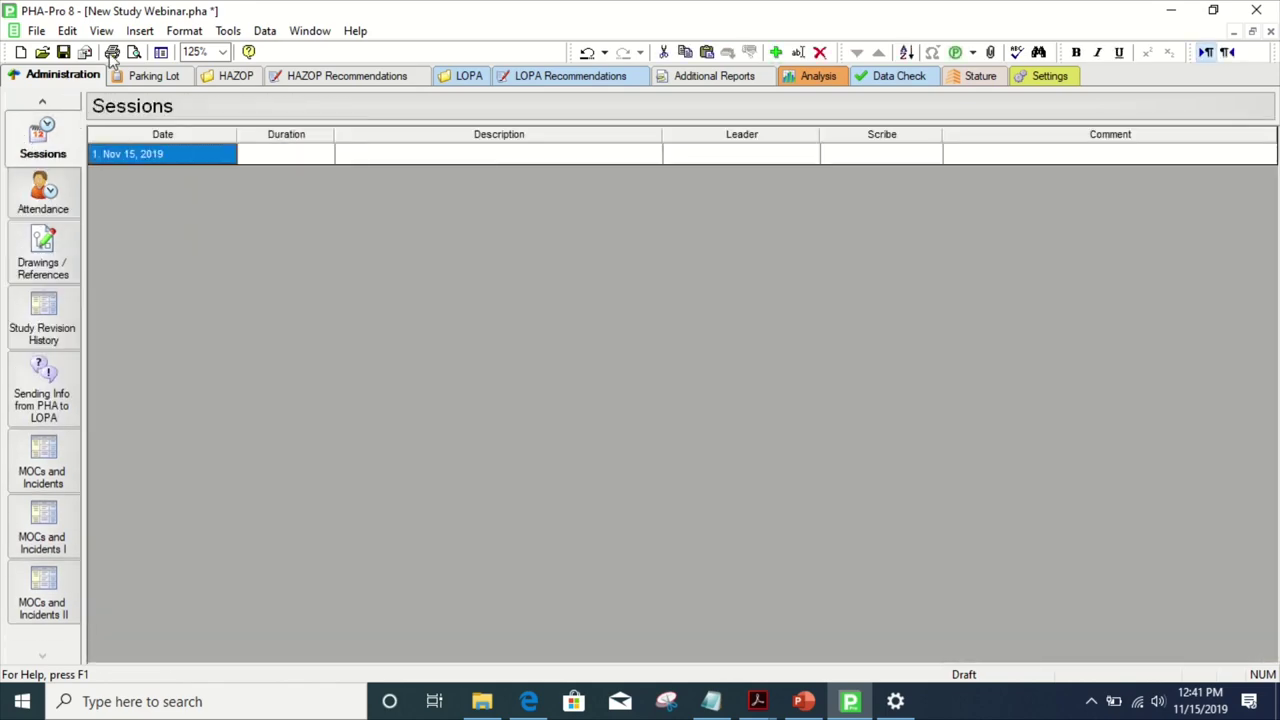
- View the Parking Lot, HAZOP and HAZOP Recommendations sections of the study template
{"action": "left_click", "coordinate": [135, 76]}
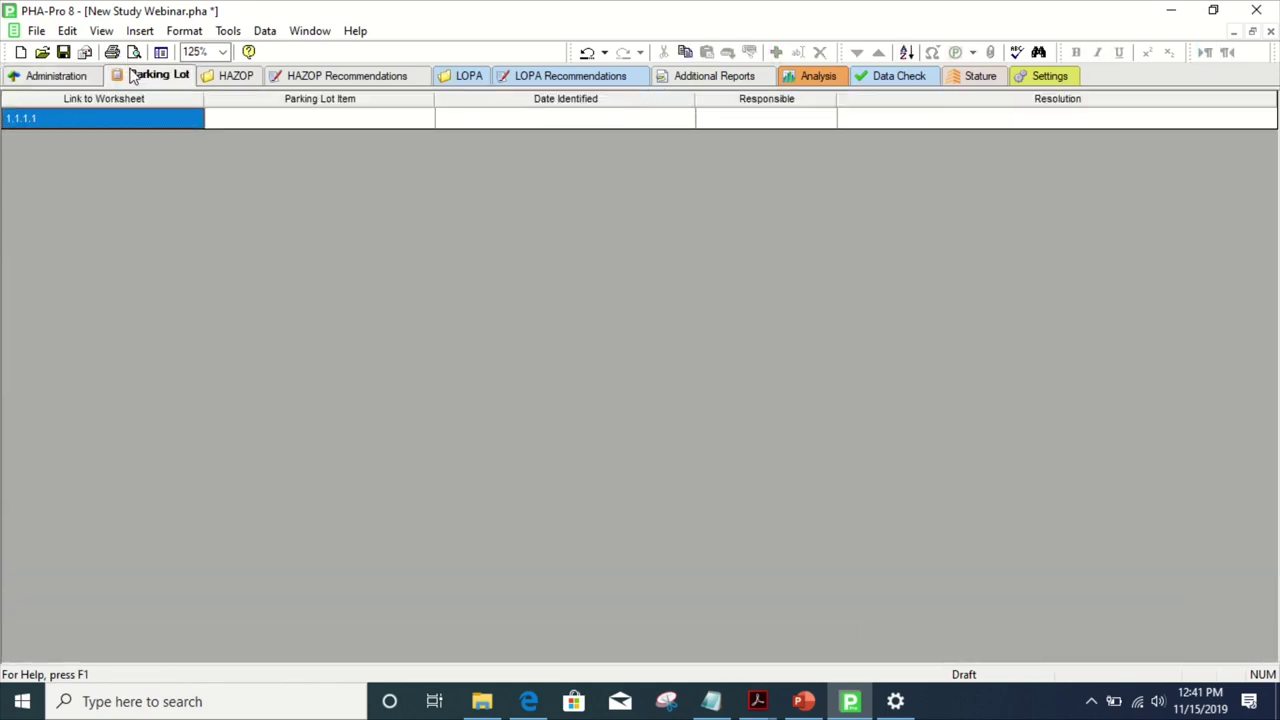
{"action": "left_click", "coordinate": [240, 78]}
{"action": "left_click", "coordinate": [355, 78]}
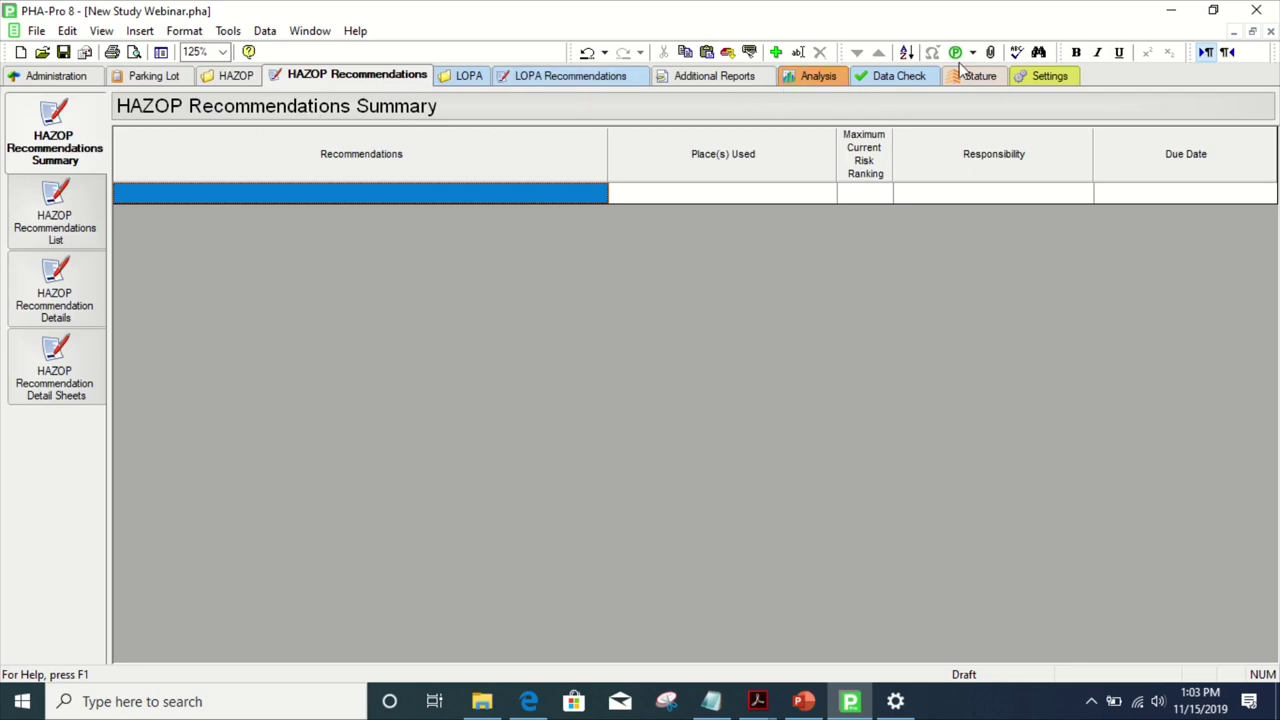
- Review the study settings for Codes and Categories and the General Matrix under Risk Systems
{"action": "left_click", "coordinate": [1033, 80]}
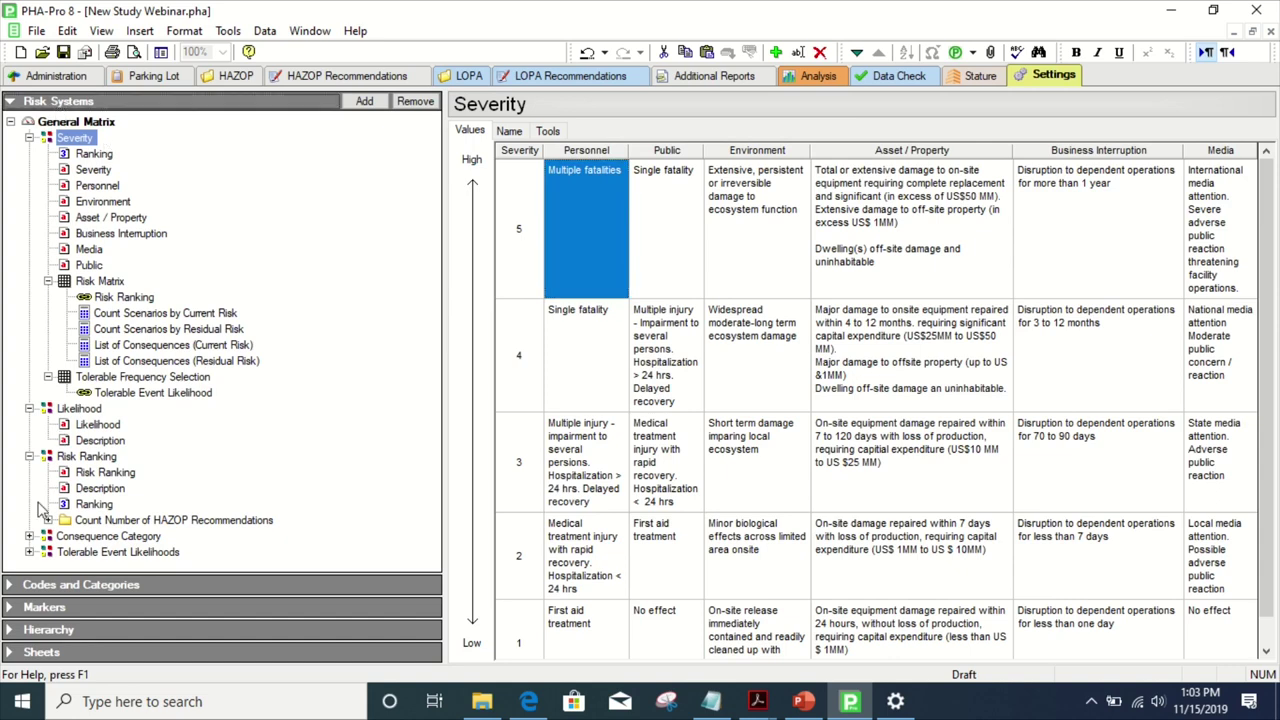
{"action": "left_click", "coordinate": [44, 588]}
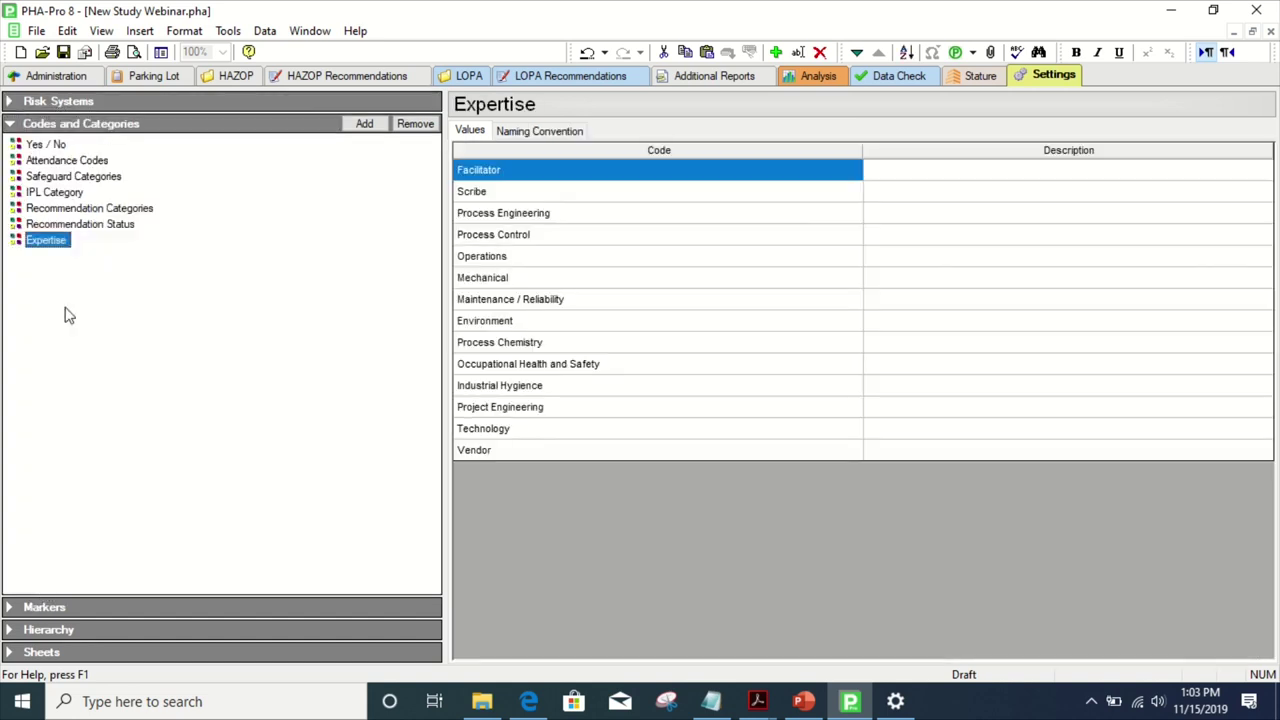
{"action": "left_click", "coordinate": [12, 104]}
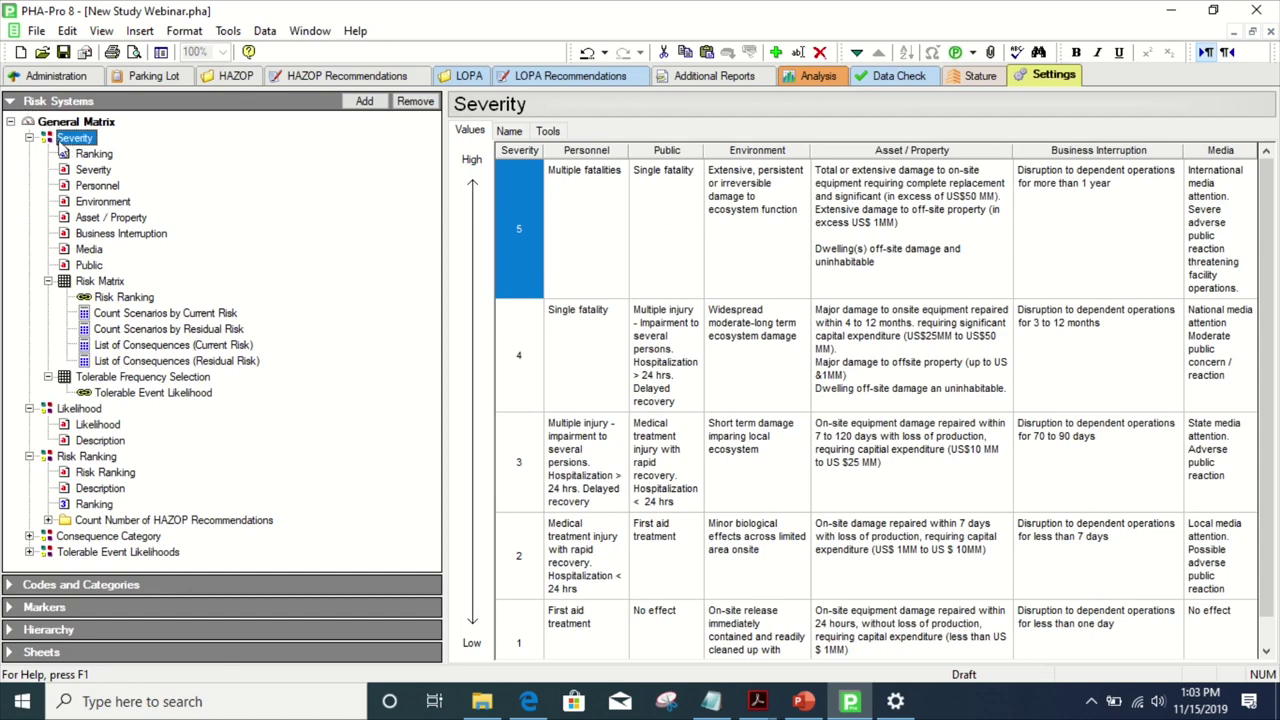
{"action": "left_click", "coordinate": [29, 138]}
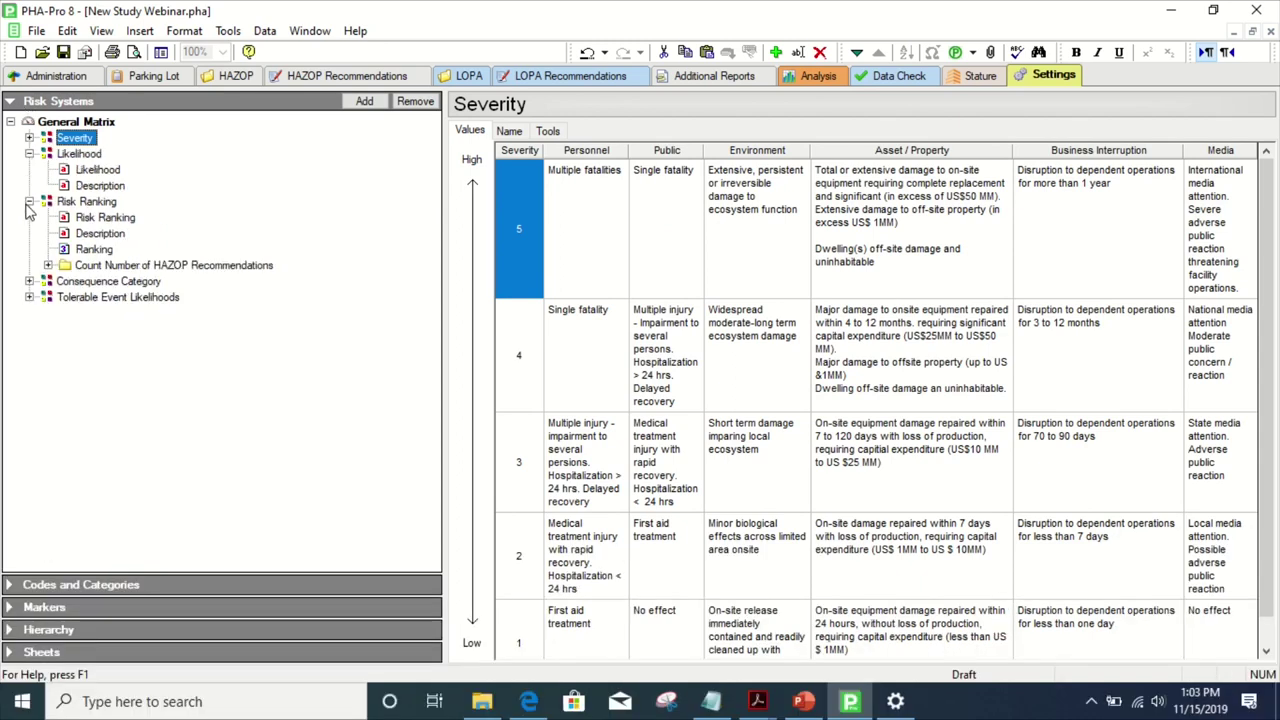
{"action": "left_click", "coordinate": [49, 124]}
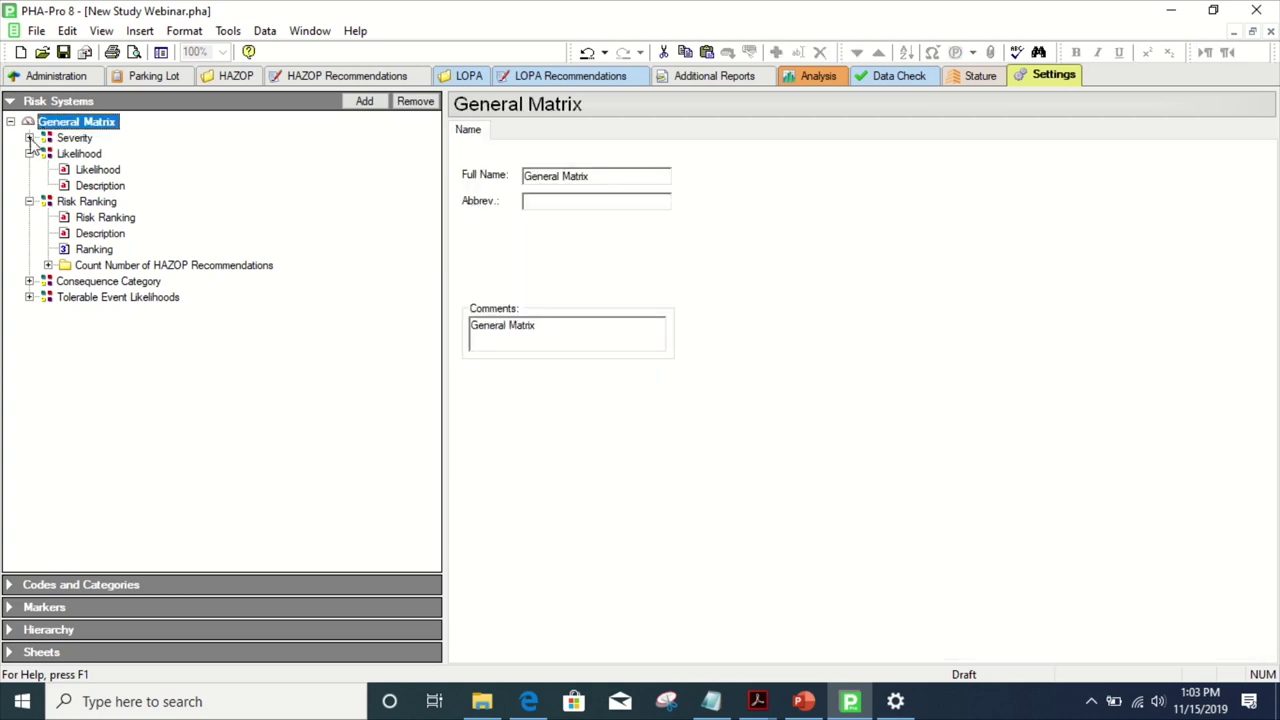
- Examine the General Matrix's Severity values for all consequence categories, from level 5 to level 1
{"action": "left_click", "coordinate": [29, 138]}
{"action": "left_click", "coordinate": [72, 141]}
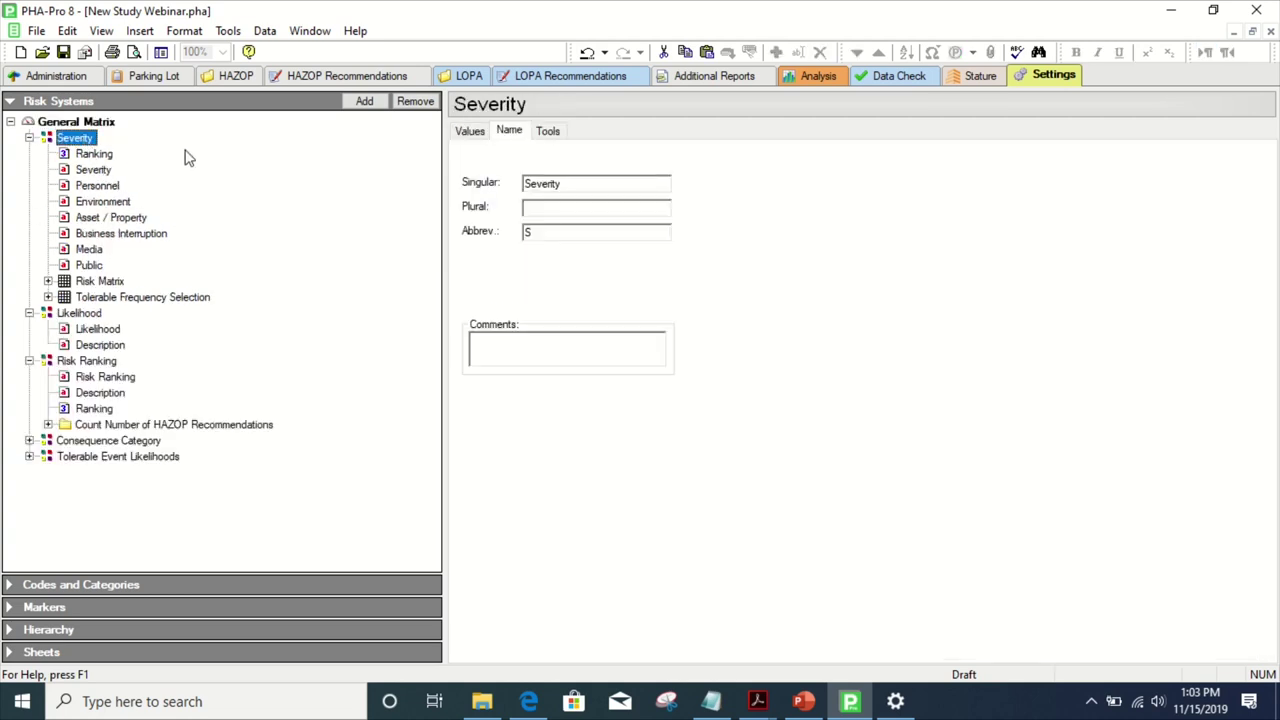
{"action": "left_click", "coordinate": [471, 133]}
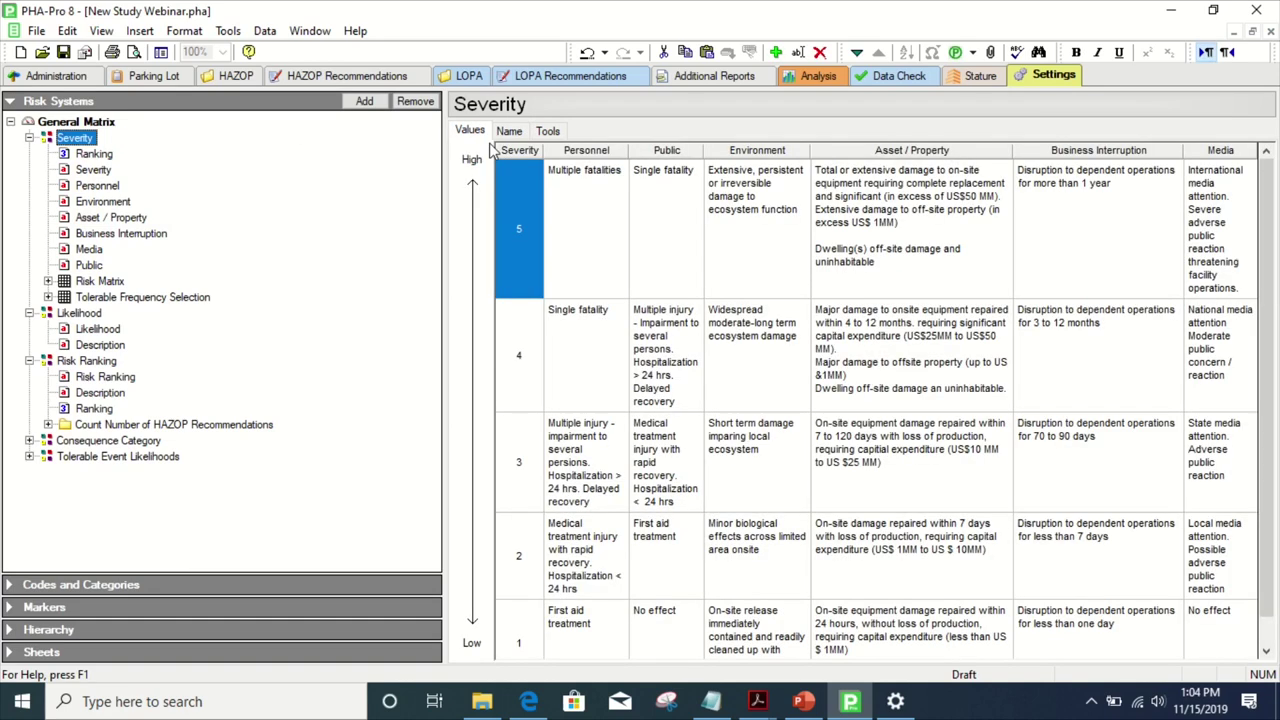
{"action": "left_click", "coordinate": [585, 219]}
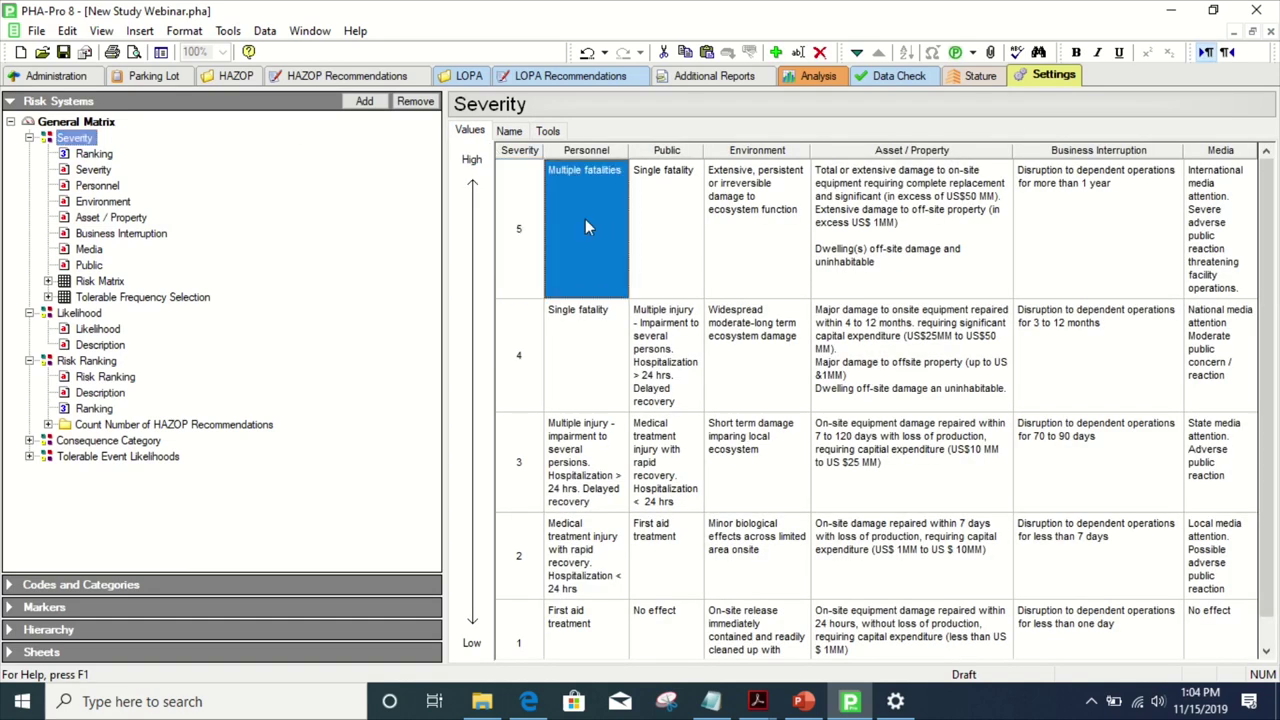
{"action": "left_click", "coordinate": [585, 219]}
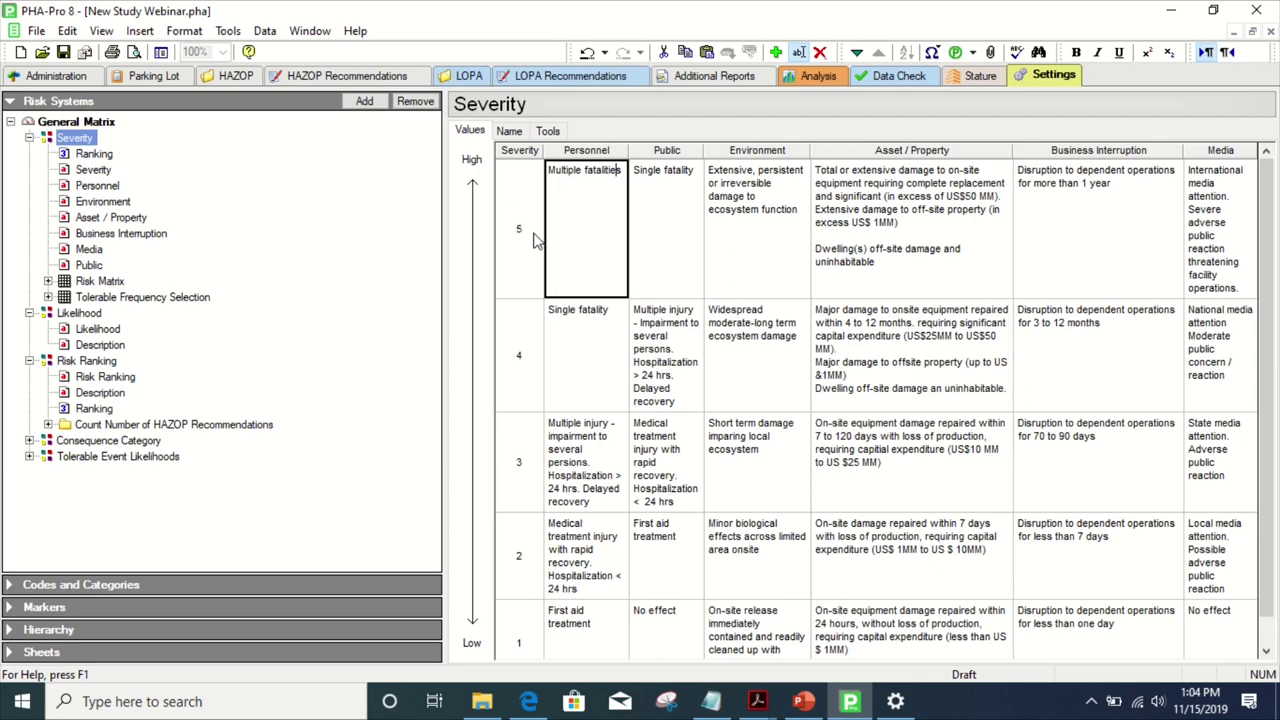
{"action": "scroll", "coordinate": [522, 355], "scroll_direction": "down", "scroll_amount": 1}
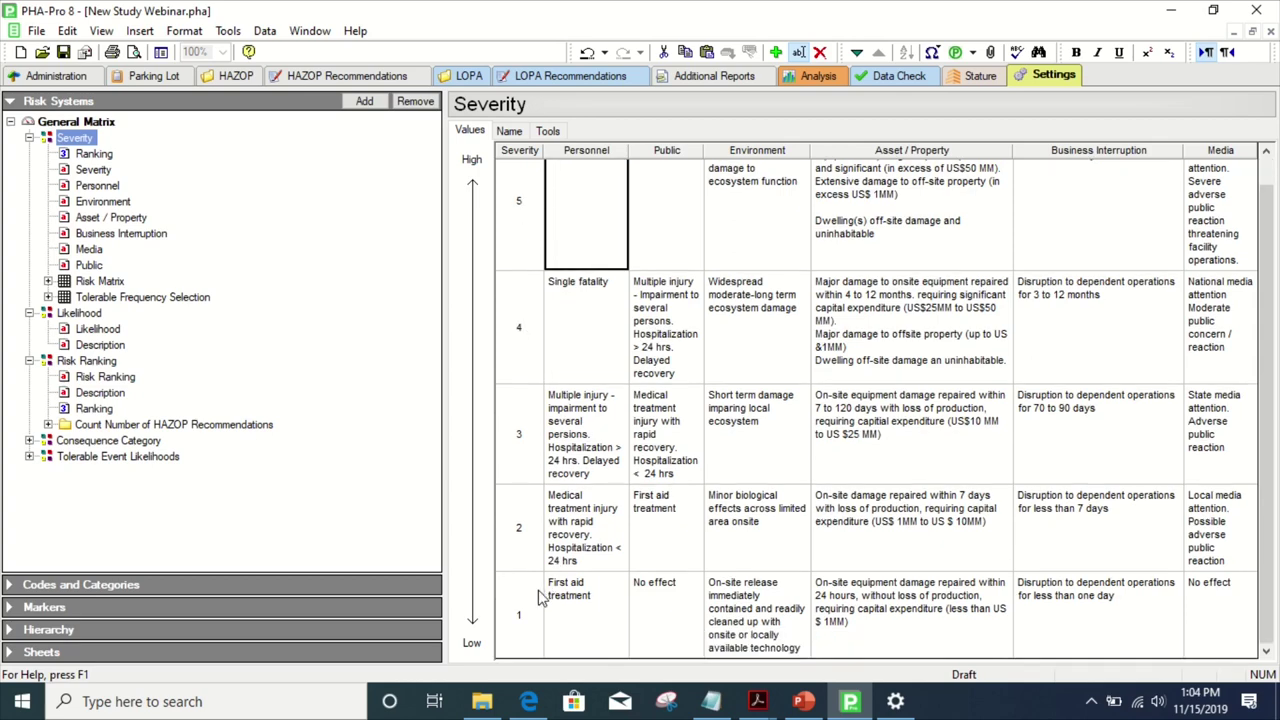
- Examine the General Matrix's Likelihood values and the frequency wording in the level 5 description
{"action": "left_click", "coordinate": [82, 313]}
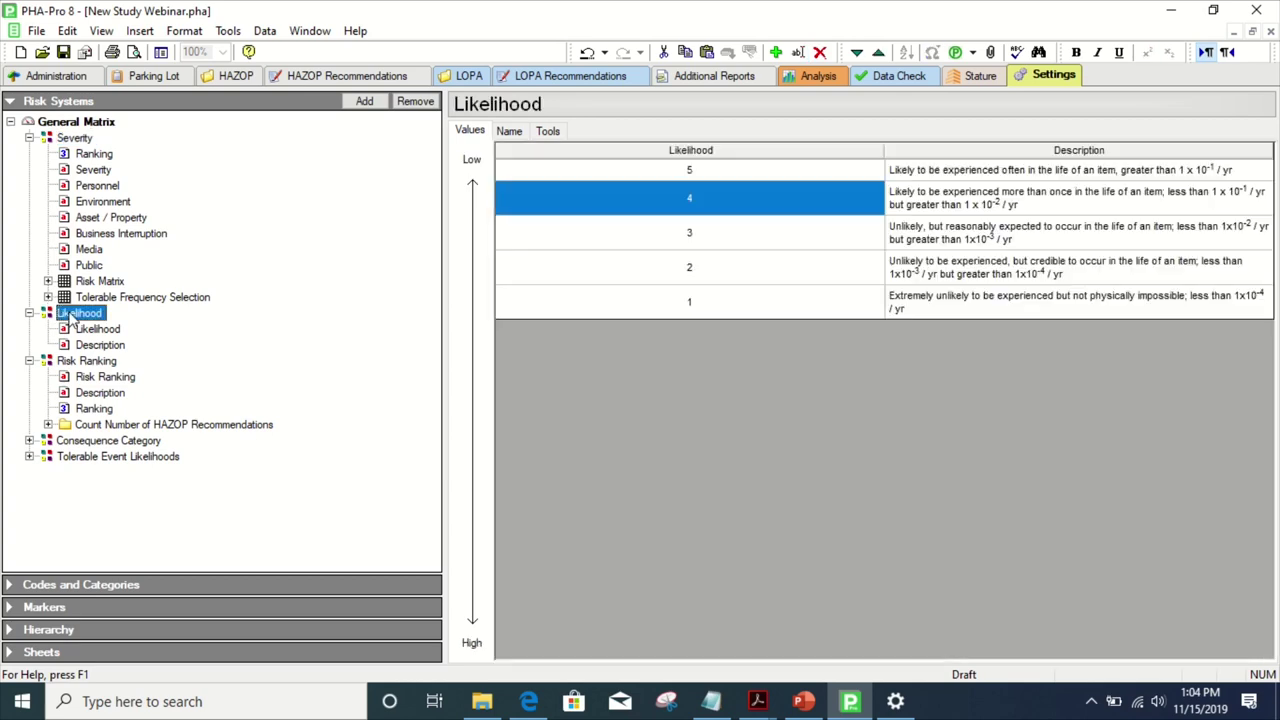
{"action": "left_click", "coordinate": [1053, 172]}
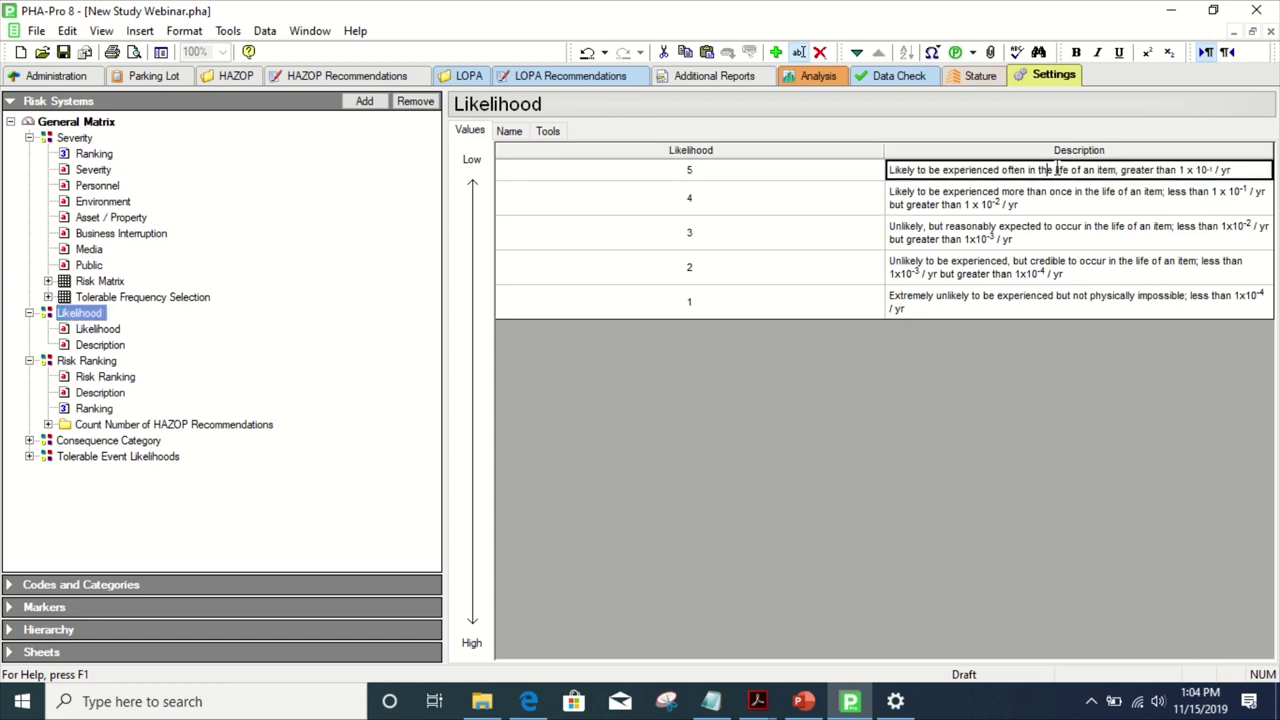
{"action": "left_click_drag", "start_coordinate": [1249, 172], "coordinate": [1186, 174]}
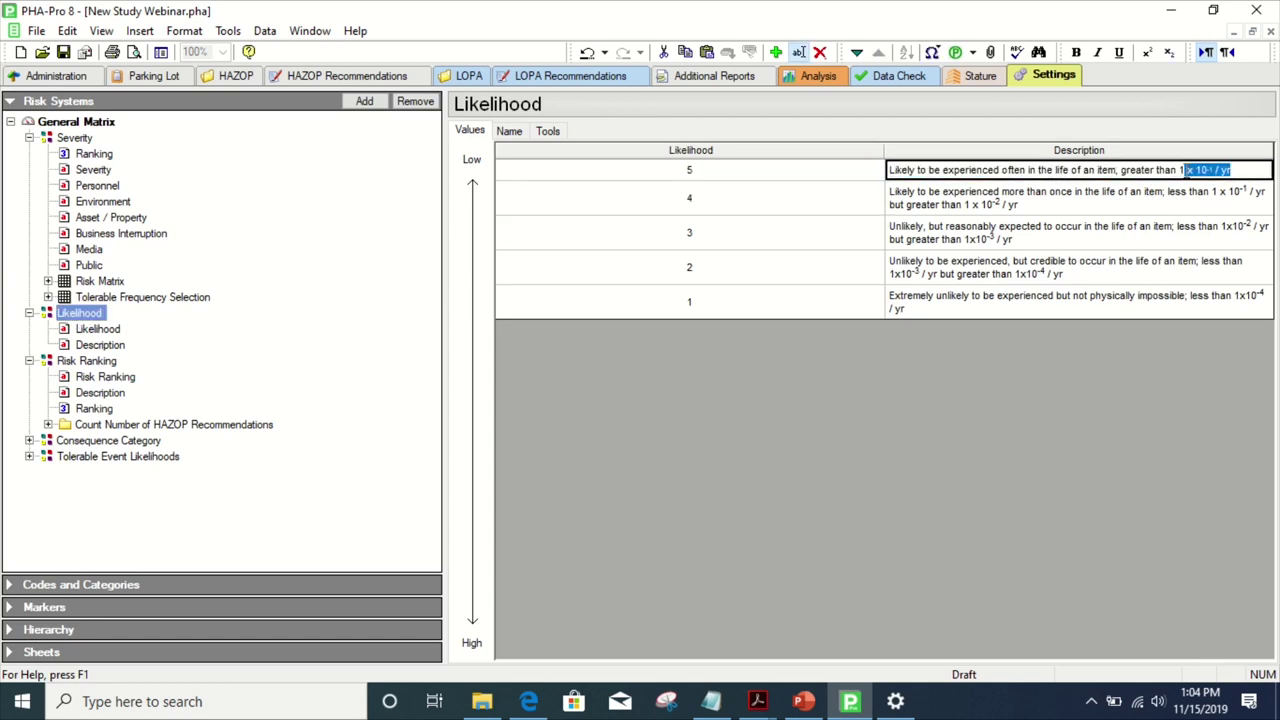
{"action": "left_click", "coordinate": [754, 171]}
{"action": "left_click", "coordinate": [742, 208]}
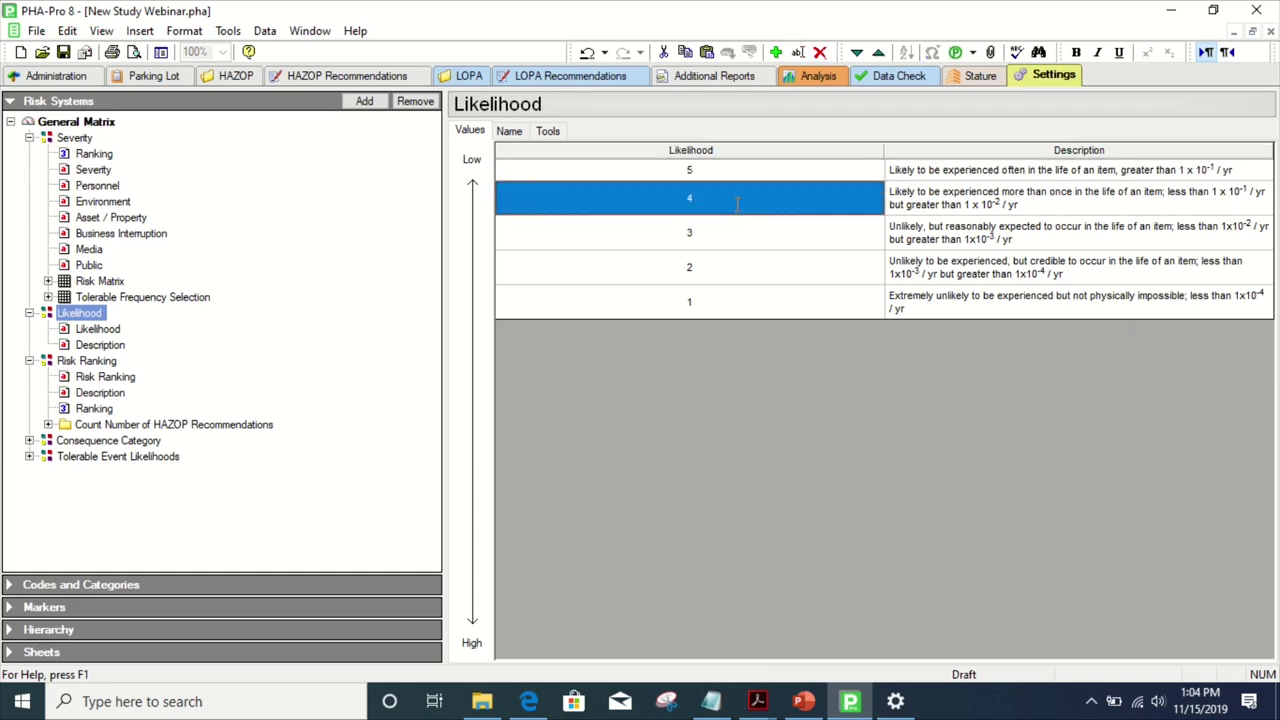
- Review the Risk Matrix, its scenario count and consequence list formulas for current and residual risk, and Tolerable Frequency Selection
{"action": "left_click", "coordinate": [116, 285]}
{"action": "left_click", "coordinate": [48, 282]}
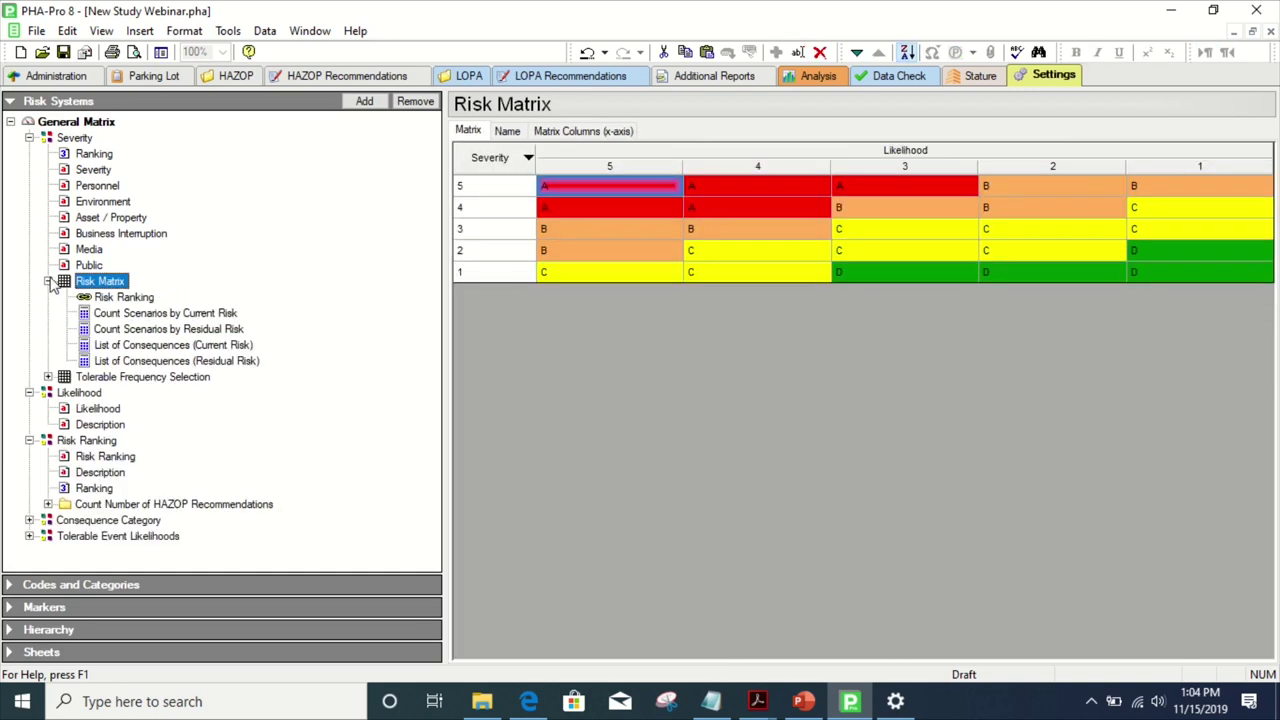
{"action": "left_click", "coordinate": [121, 315]}
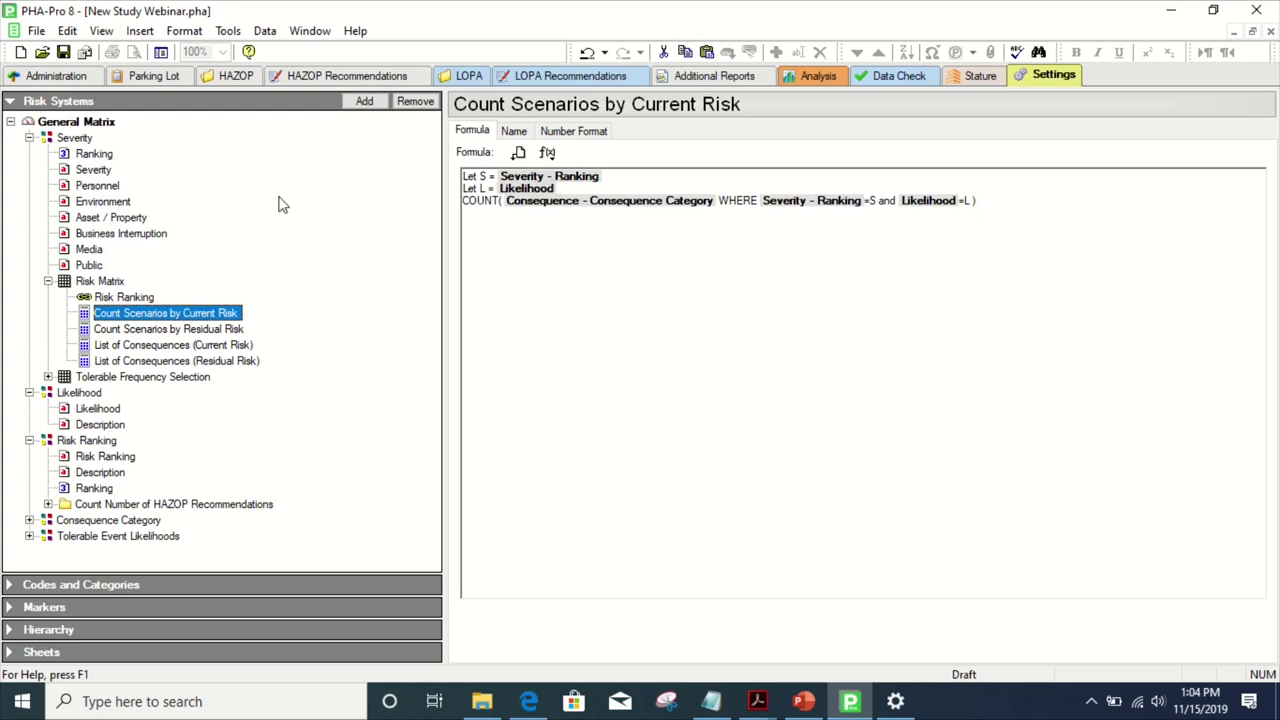
{"action": "left_click", "coordinate": [186, 330]}
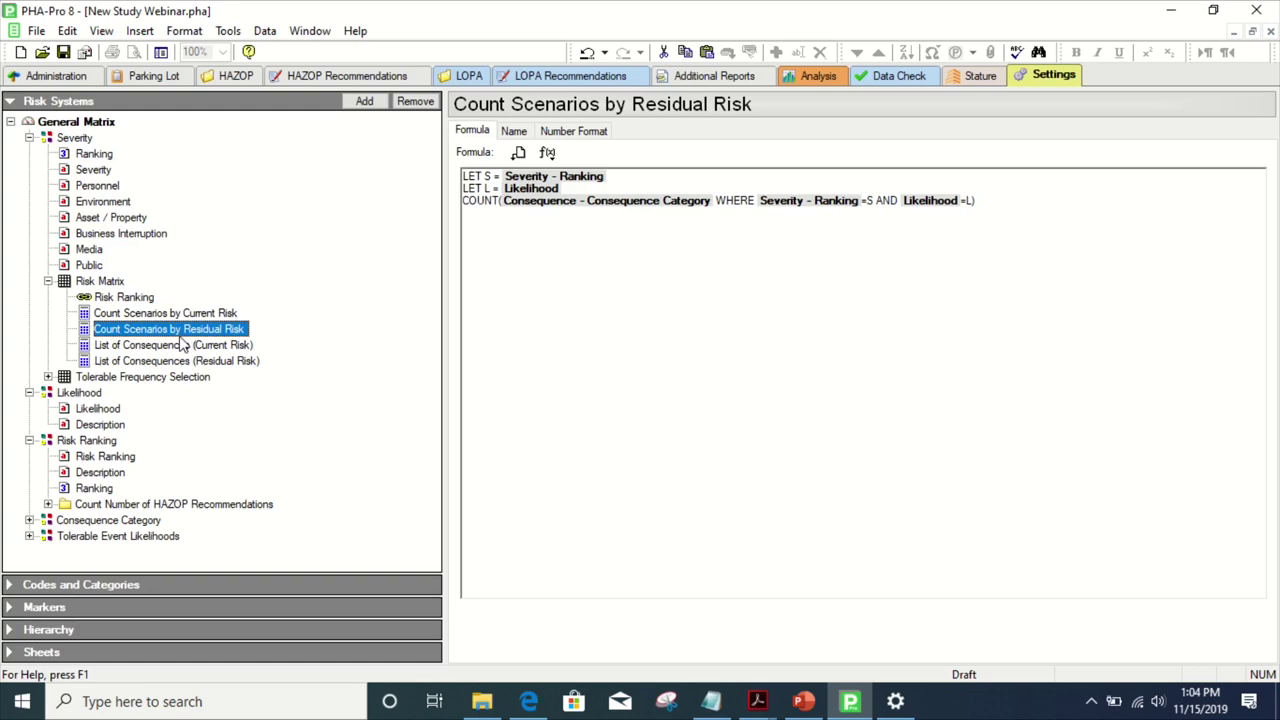
{"action": "left_click", "coordinate": [184, 345]}
{"action": "left_click", "coordinate": [178, 361]}
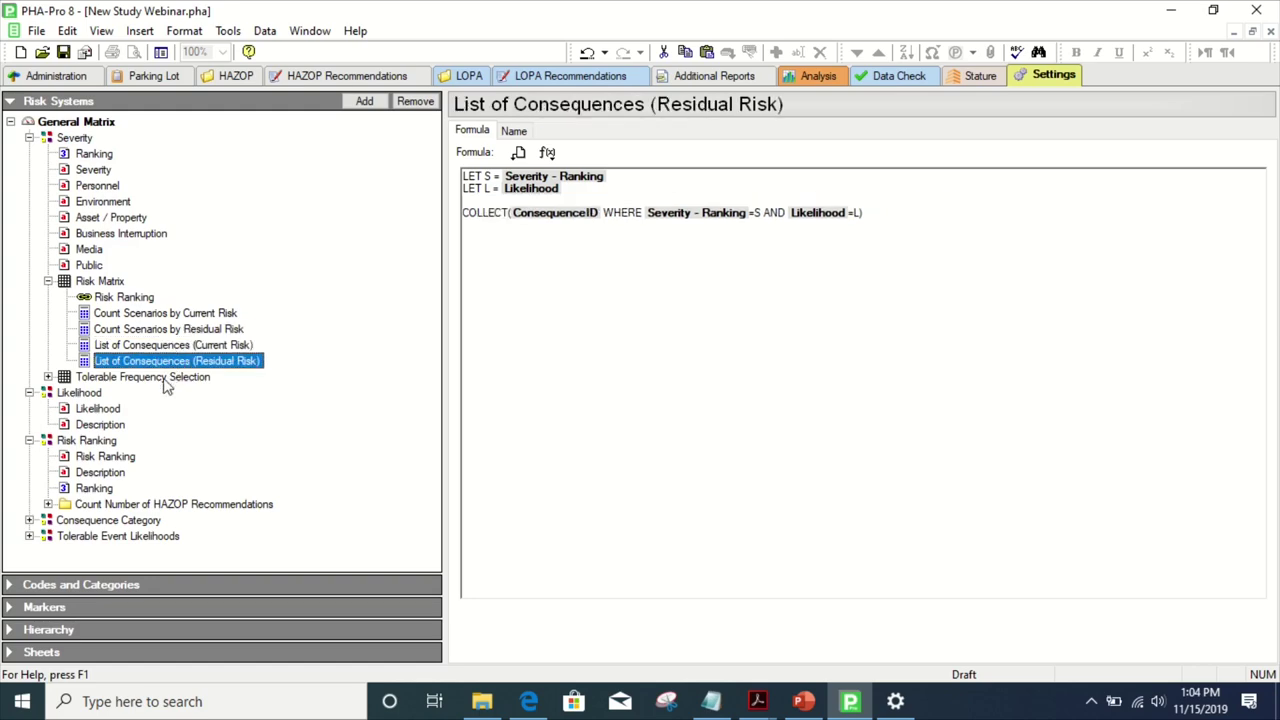
{"action": "left_click", "coordinate": [166, 377]}
- Replace the Personnel description of Severity level 5 with "Single fatality" in the General Matrix
{"action": "left_click", "coordinate": [78, 138]}
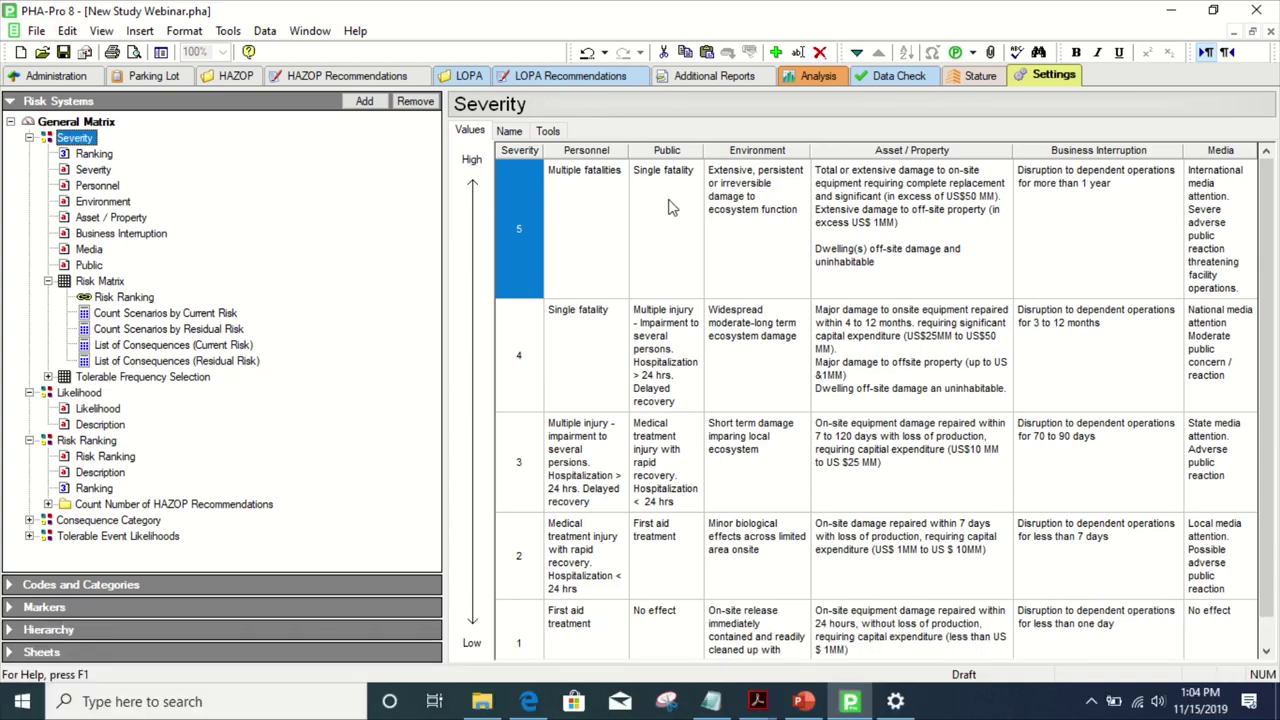
{"action": "left_click", "coordinate": [589, 203]}
{"action": "left_click", "coordinate": [589, 195]}
{"action": "left_click_drag", "start_coordinate": [622, 170], "coordinate": [548, 190]}
{"action": "key", "text": "Delete"}
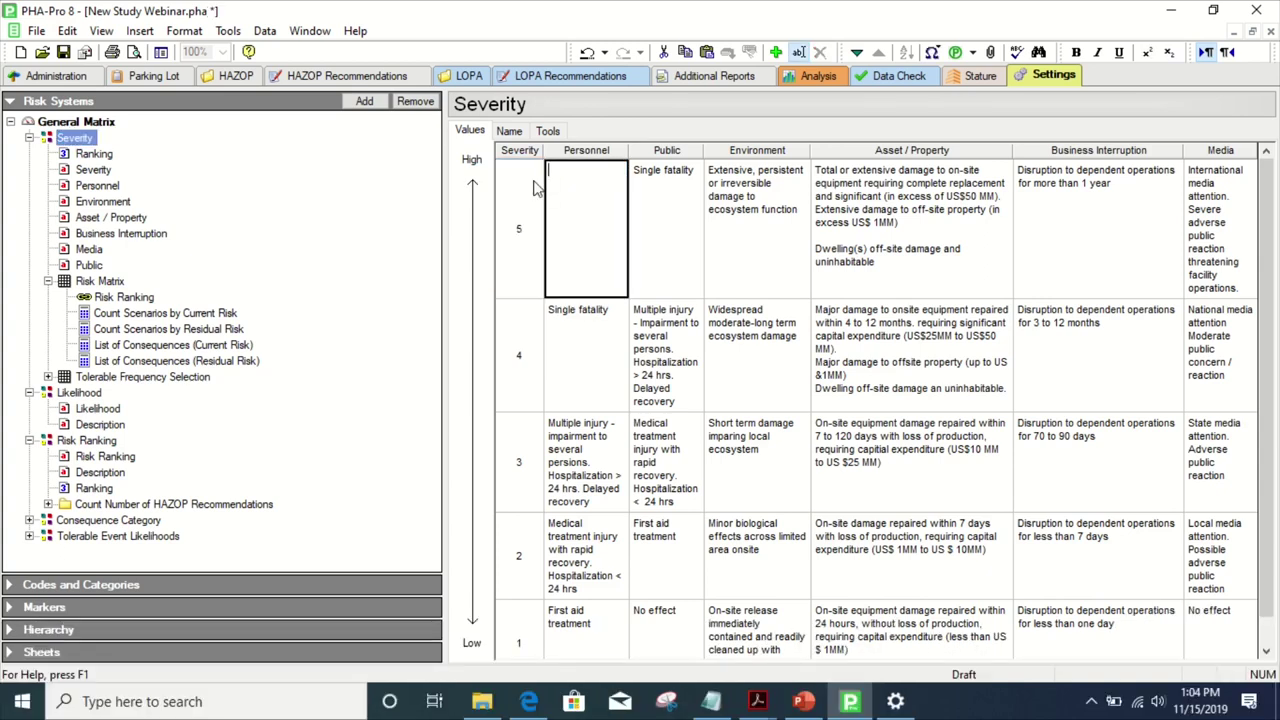
{"action": "type", "text": "Single fatali"}
{"action": "type", "text": "ty"}
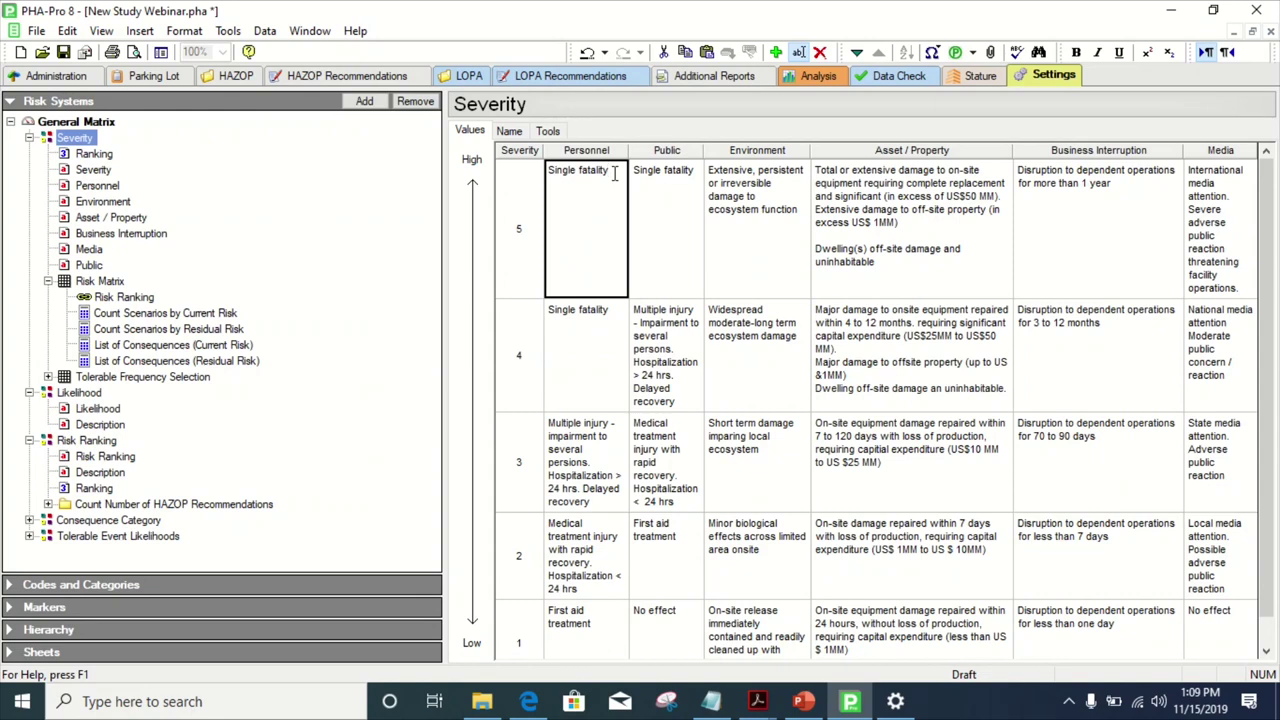
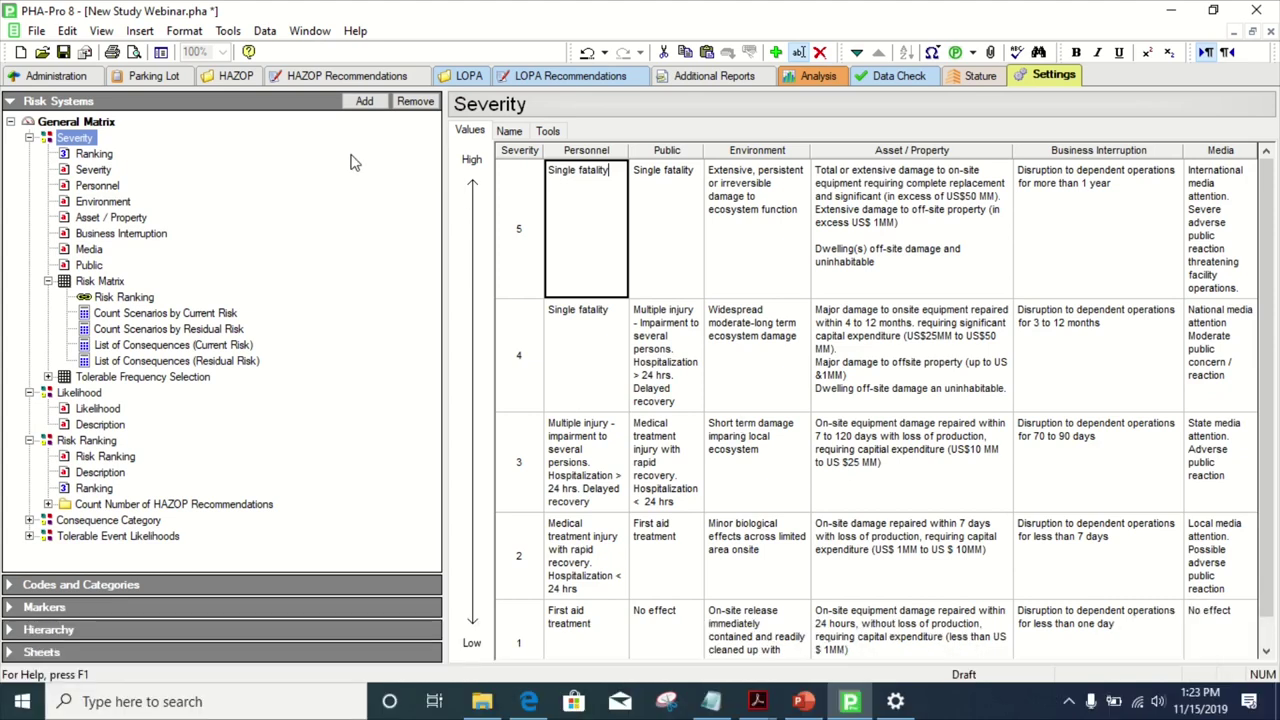
- Review the high level alarm, low level alarm and pump trip IPL descriptions in LOPA's IPL Summary
{"action": "left_click", "coordinate": [235, 82]}
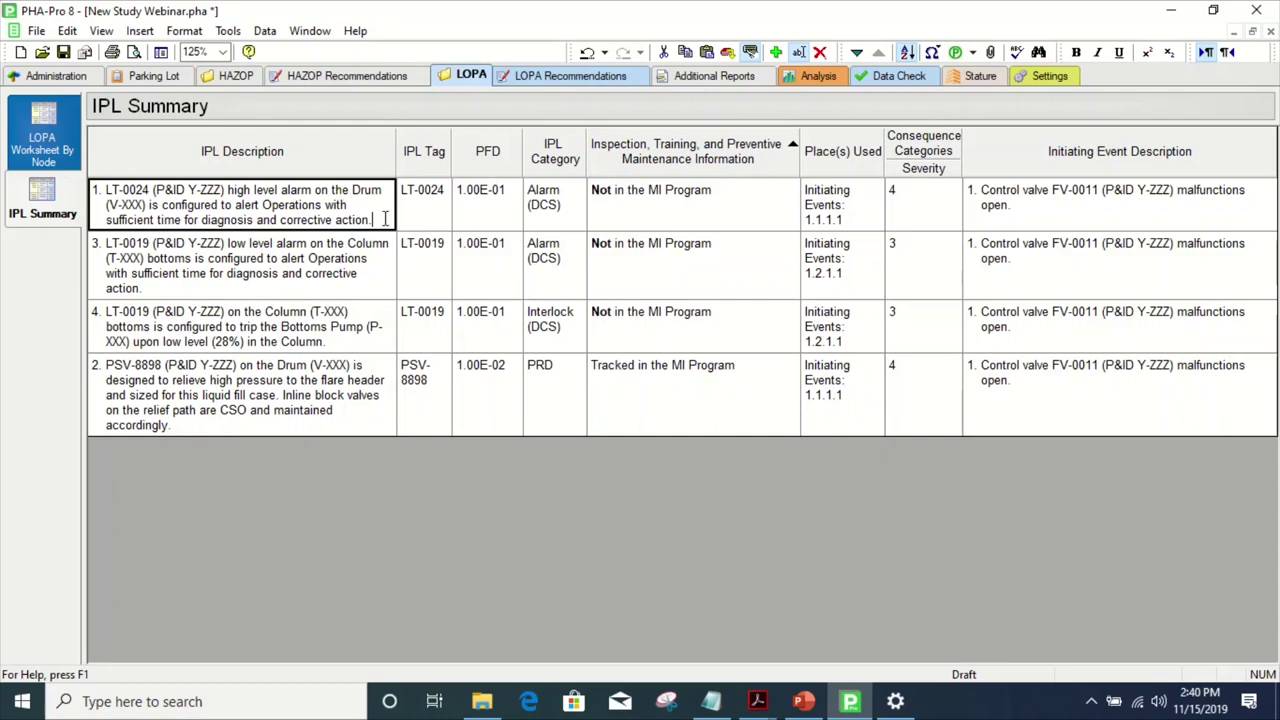
{"action": "left_click", "coordinate": [372, 257]}
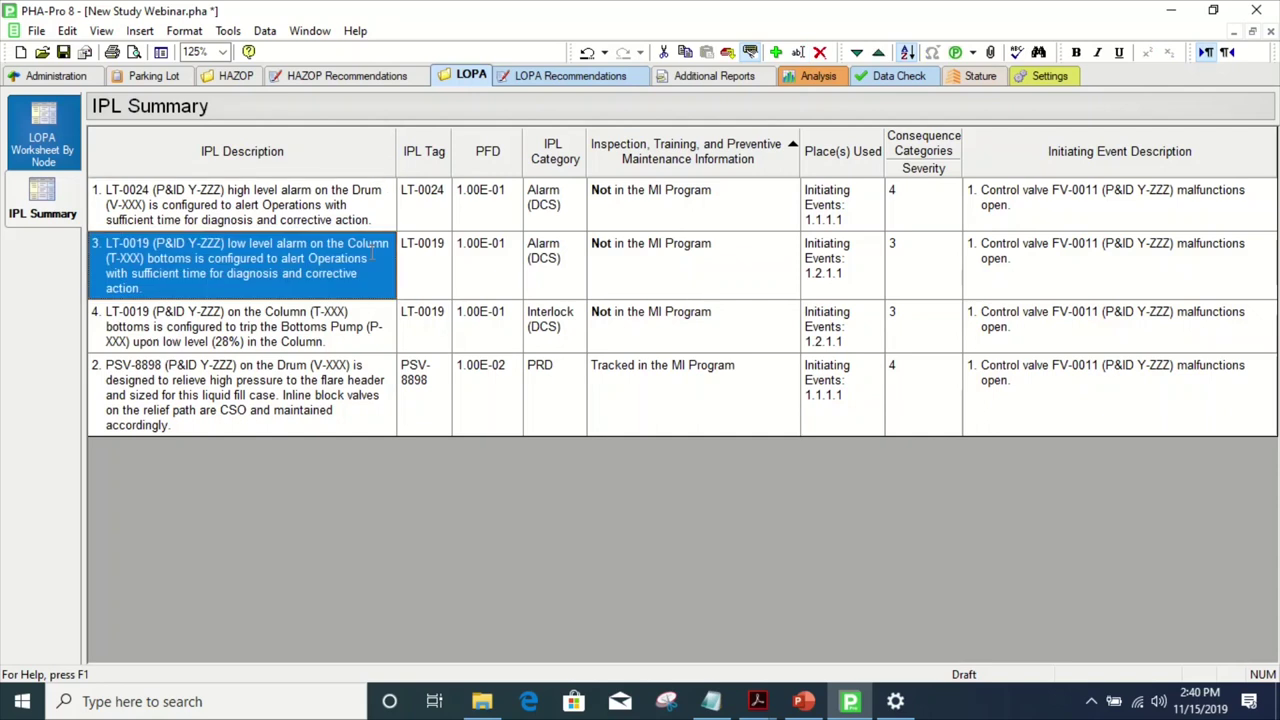
{"action": "left_click", "coordinate": [357, 330]}
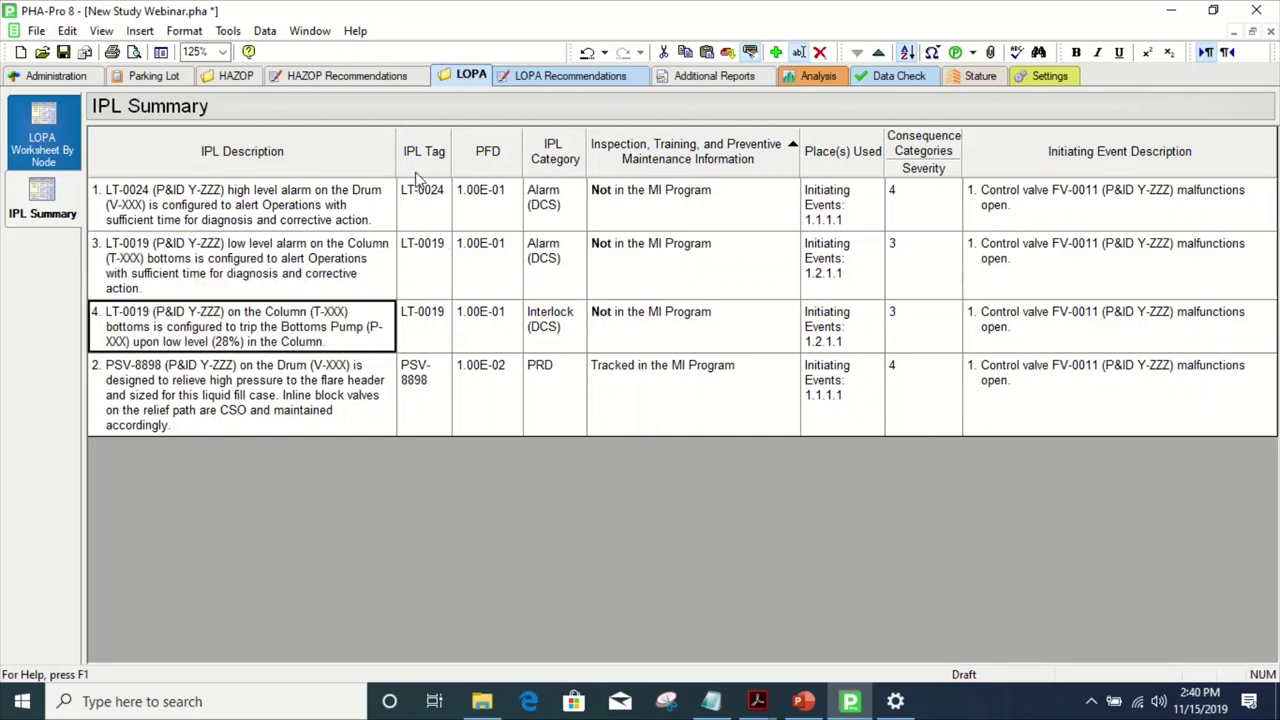
{"action": "left_click", "coordinate": [252, 206]}
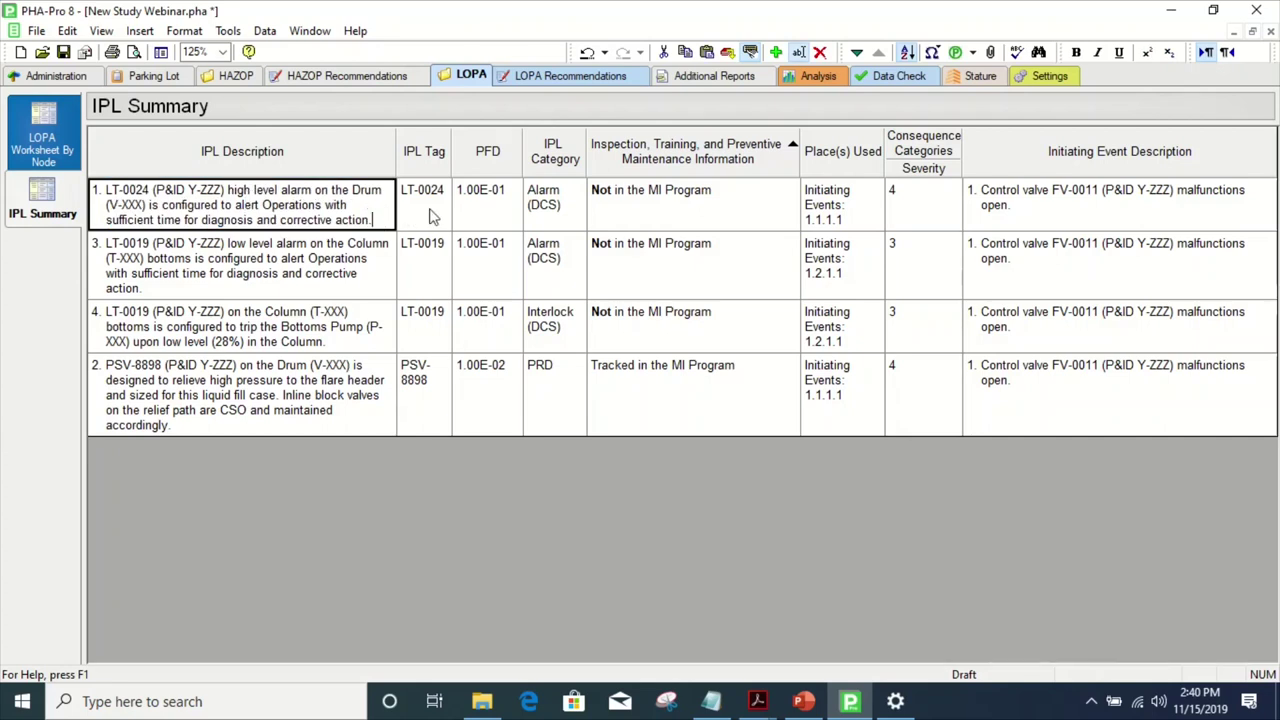
{"action": "left_click", "coordinate": [382, 219]}
{"action": "left_click", "coordinate": [368, 278]}
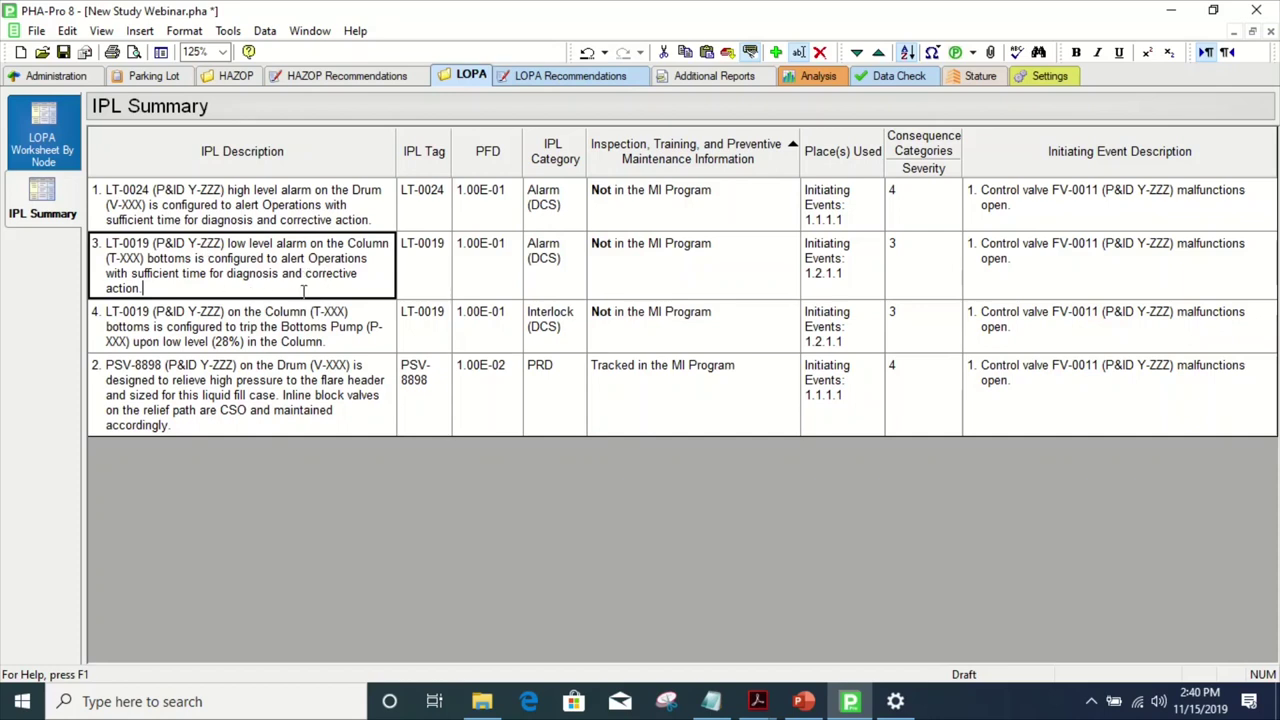
- Examine the tag, P&ID reference and alarm function wording in the LT-0024 high level alarm's IPL description
{"action": "left_click", "coordinate": [335, 224]}
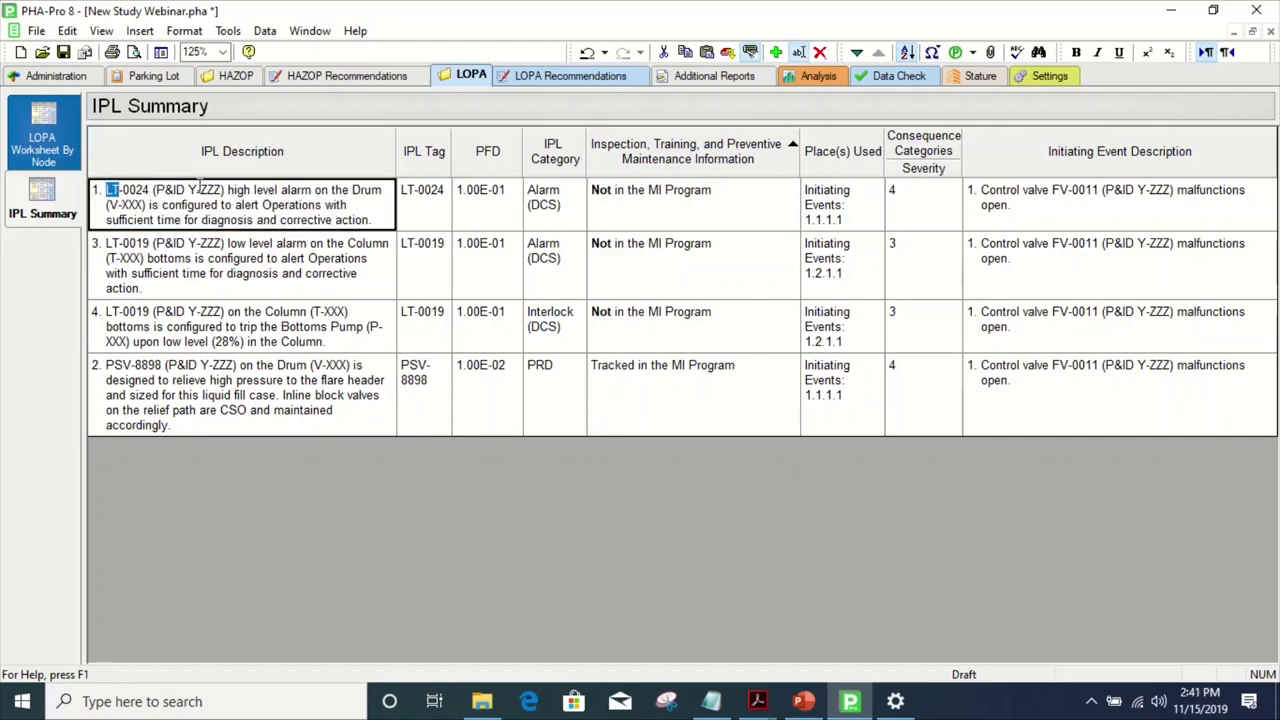
{"action": "double_click", "coordinate": [211, 189]}
{"action": "left_click", "coordinate": [214, 194]}
{"action": "left_click_drag", "start_coordinate": [222, 191], "coordinate": [152, 200]}
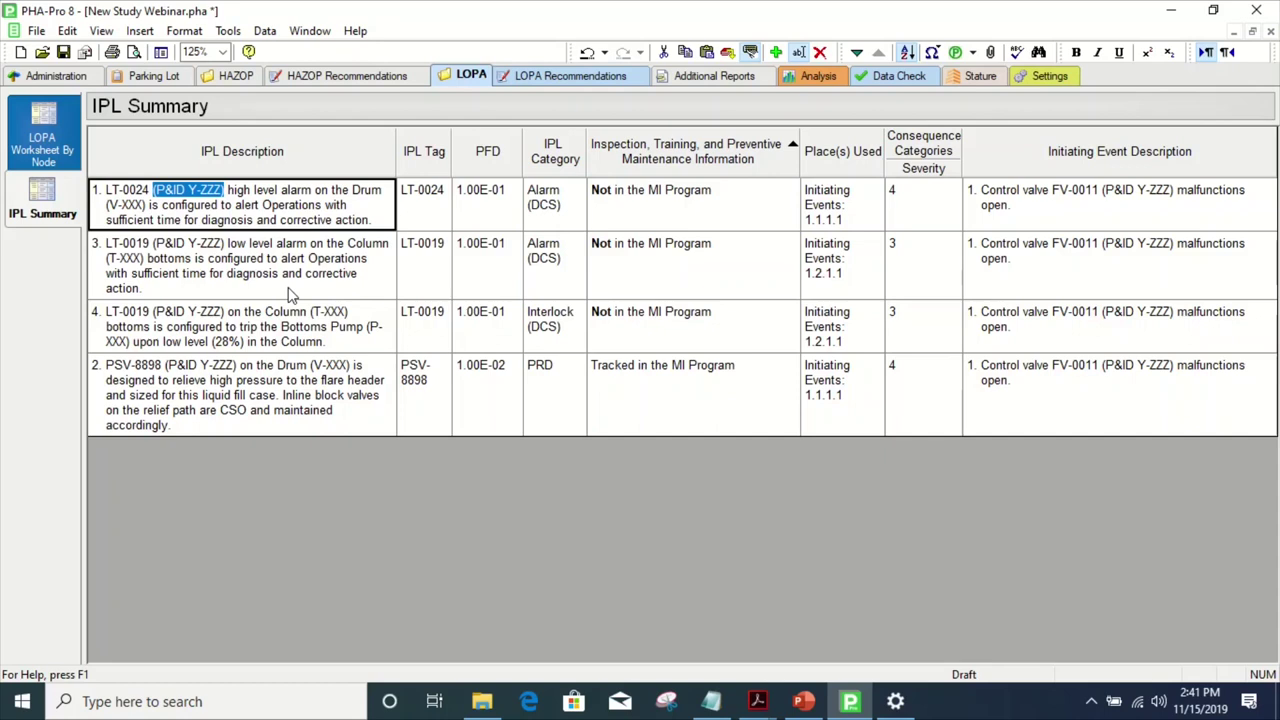
{"action": "left_click", "coordinate": [214, 200]}
{"action": "double_click", "coordinate": [210, 190]}
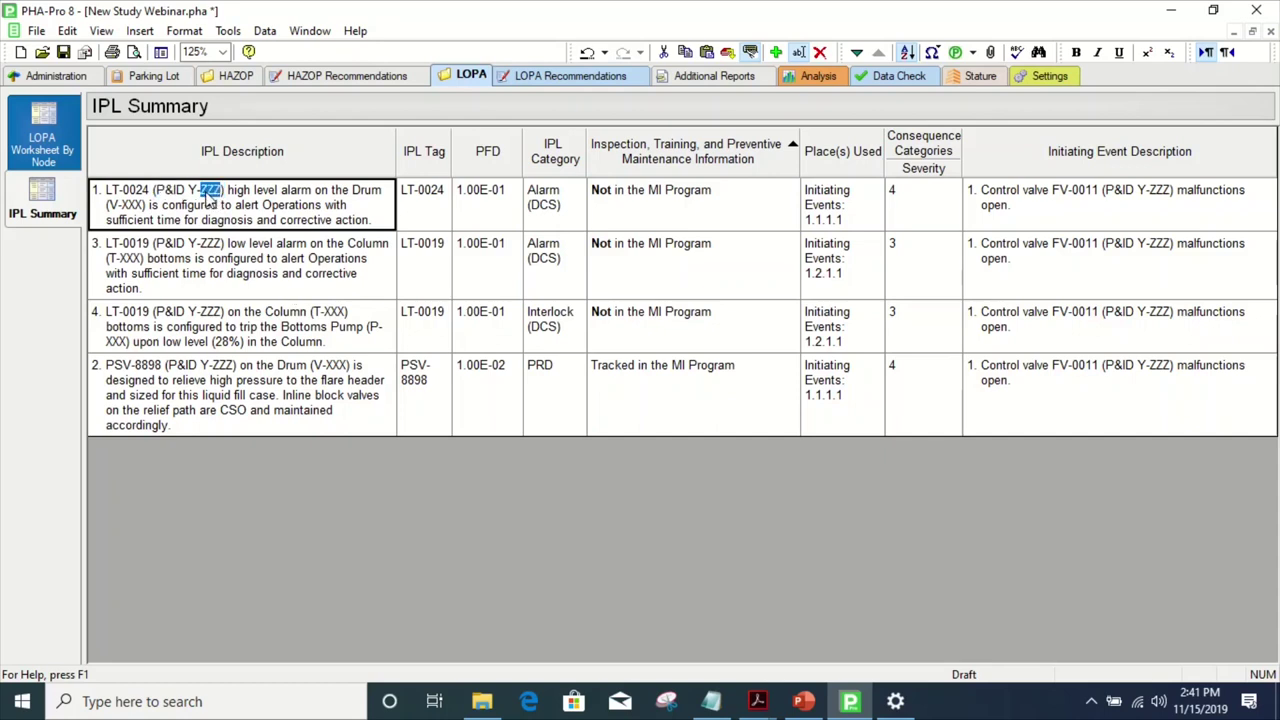
{"action": "double_click", "coordinate": [135, 189]}
{"action": "left_click", "coordinate": [176, 200]}
{"action": "left_click_drag", "start_coordinate": [252, 189], "coordinate": [365, 205]}
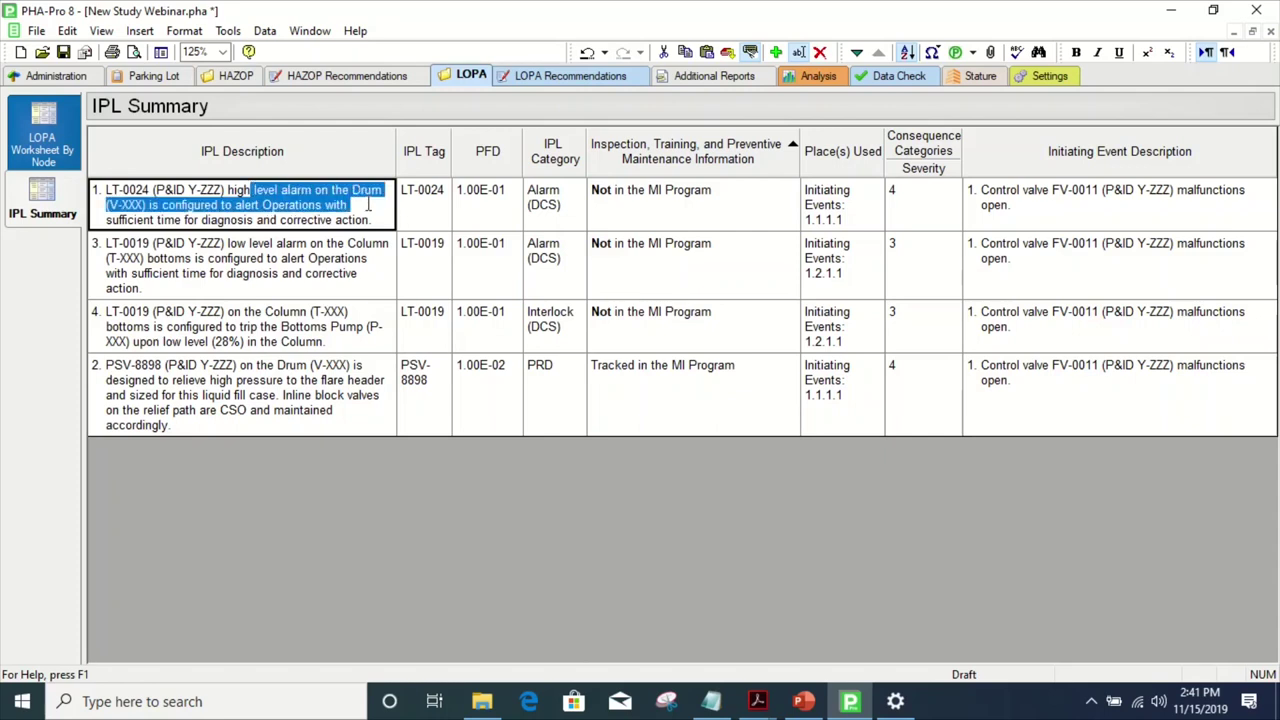
- Review the IPL Tag, PFD and available IPL Category options for the LT-0024 high level alarm
{"action": "left_click", "coordinate": [227, 212]}
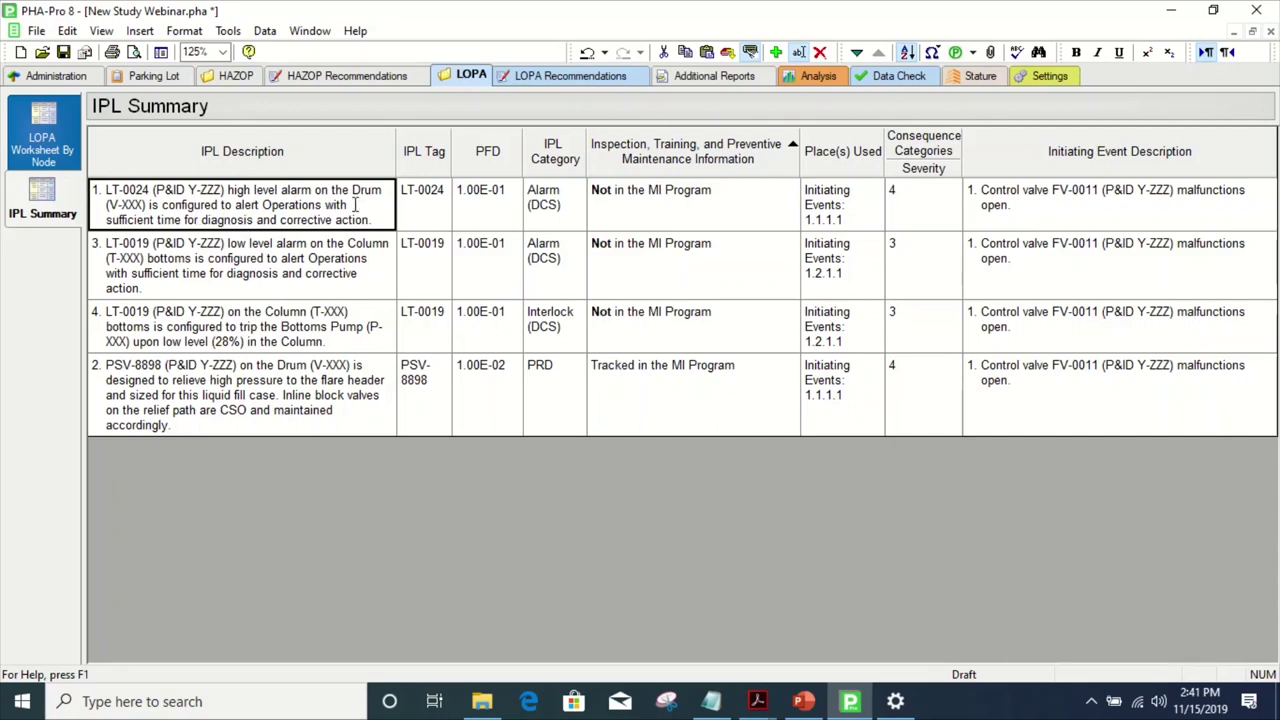
{"action": "left_click", "coordinate": [442, 196]}
{"action": "left_click", "coordinate": [447, 190]}
{"action": "left_click_drag", "start_coordinate": [440, 193], "coordinate": [386, 200]}
{"action": "left_click", "coordinate": [436, 204]}
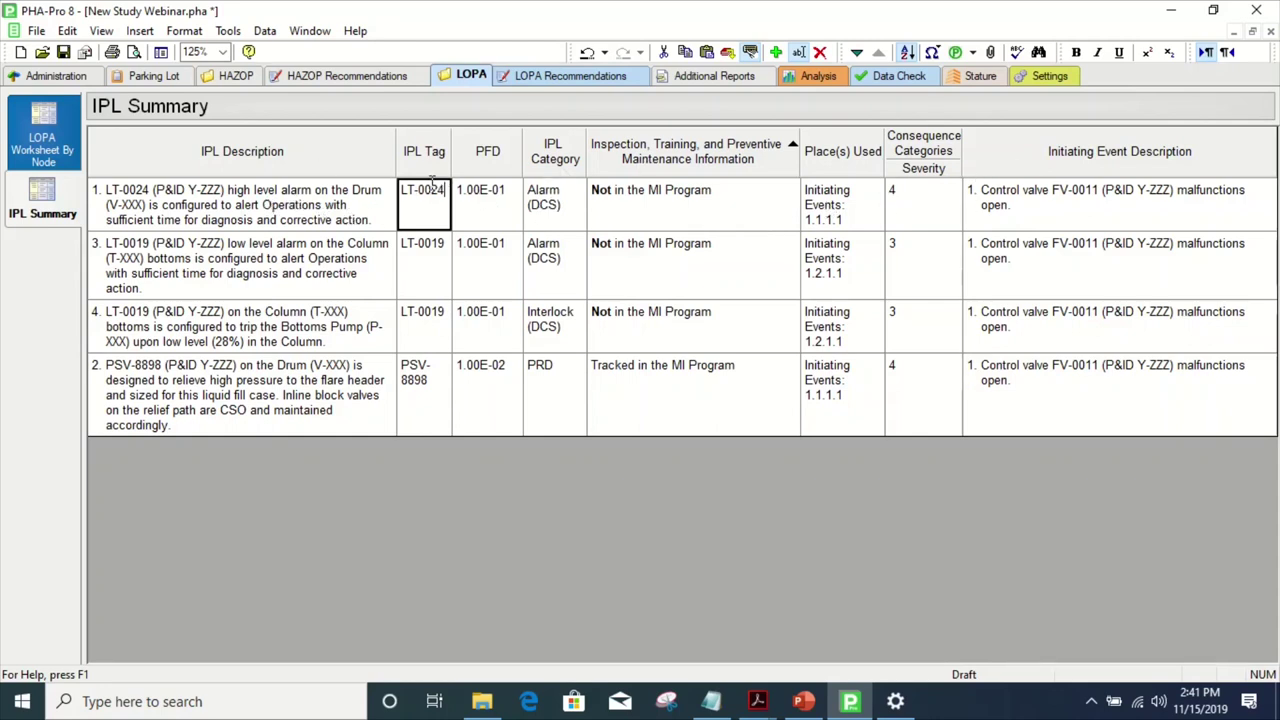
{"action": "left_click", "coordinate": [478, 203]}
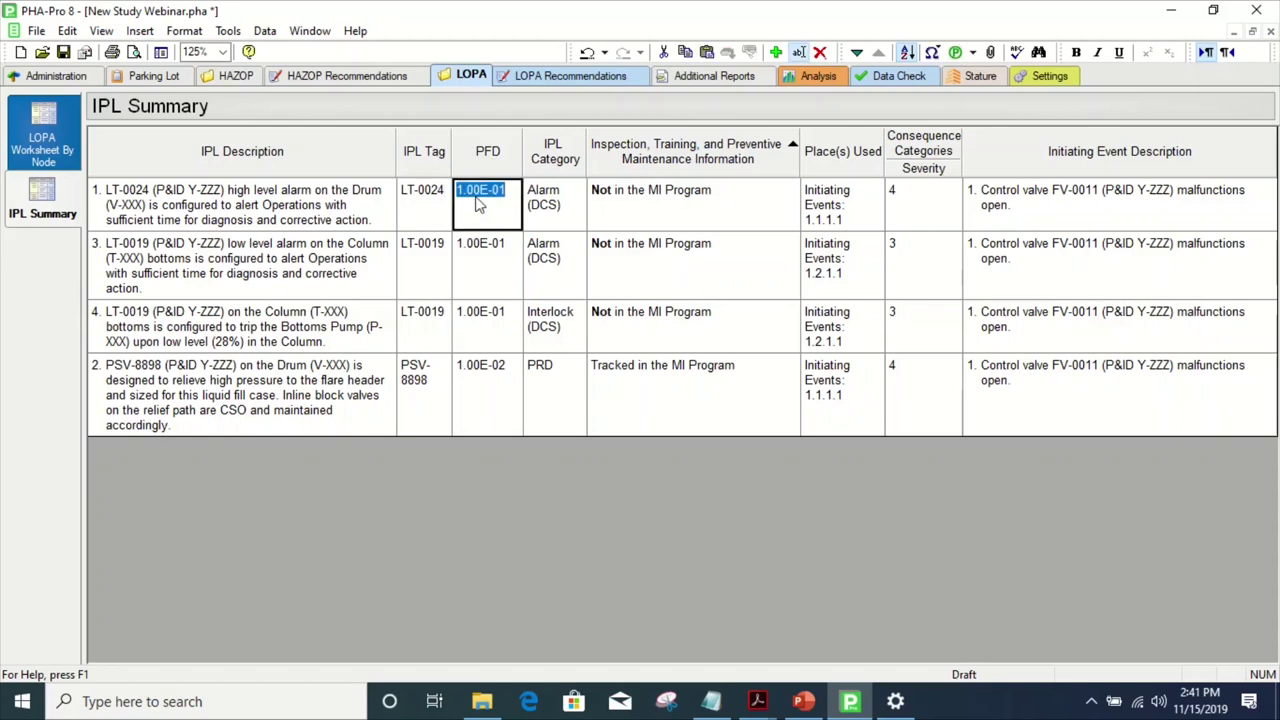
{"action": "left_click", "coordinate": [556, 210]}
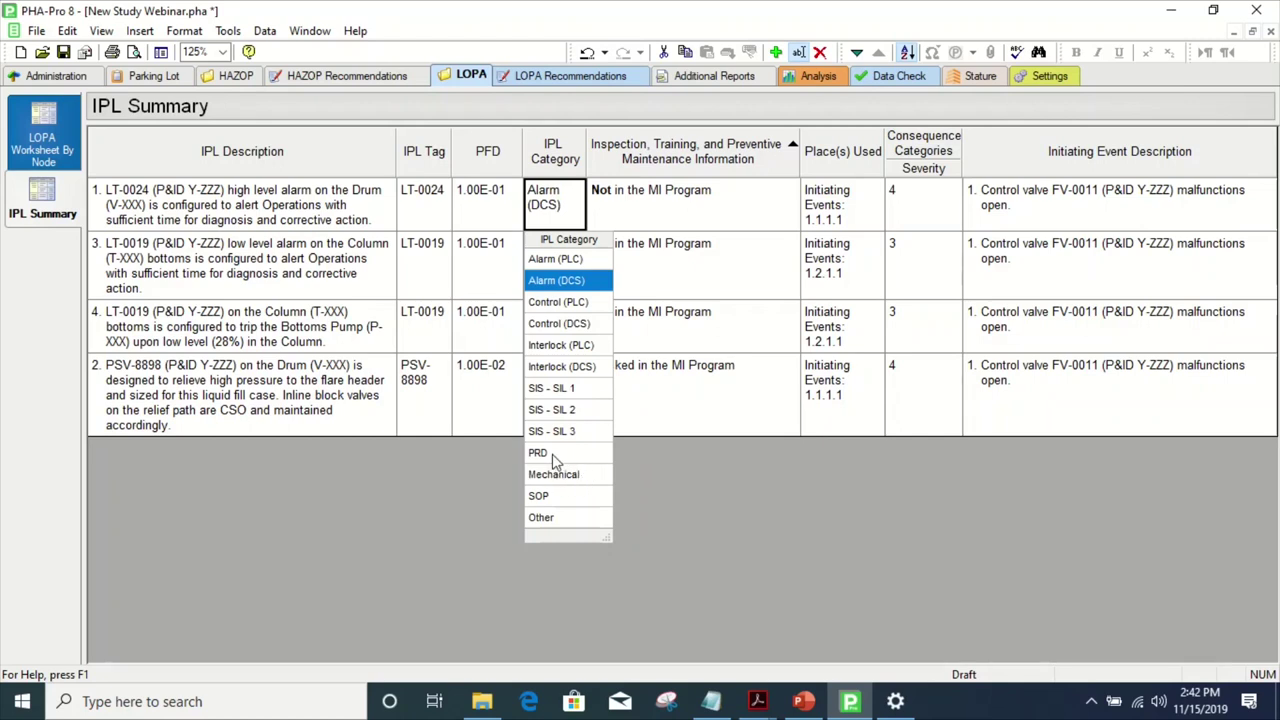
- Examine the Inspection, Training, and Preventive Maintenance Information entries for the LT-0024 and LT-0019 alarms
{"action": "left_click", "coordinate": [676, 196]}
{"action": "left_click", "coordinate": [748, 187]}
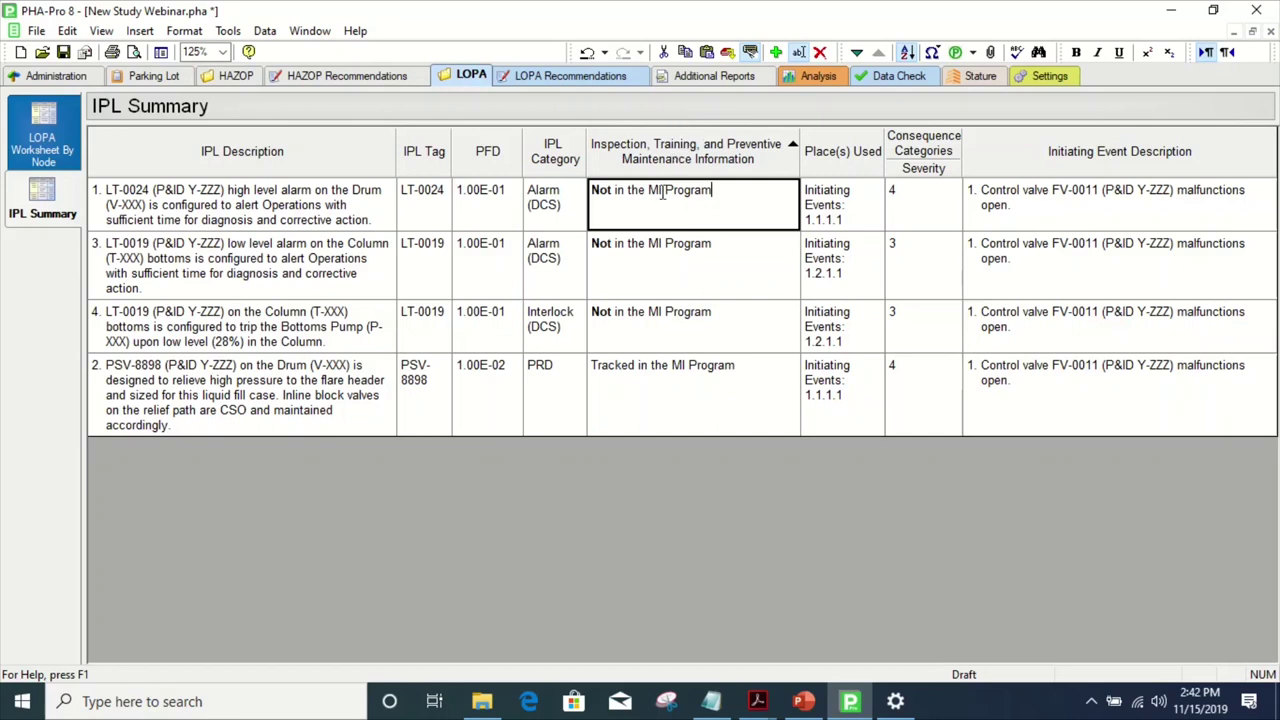
{"action": "left_click", "coordinate": [704, 189]}
{"action": "triple_click", "coordinate": [630, 196]}
{"action": "left_click", "coordinate": [718, 192]}
{"action": "left_click", "coordinate": [705, 256]}
{"action": "left_click", "coordinate": [703, 250]}
{"action": "left_click", "coordinate": [716, 200]}
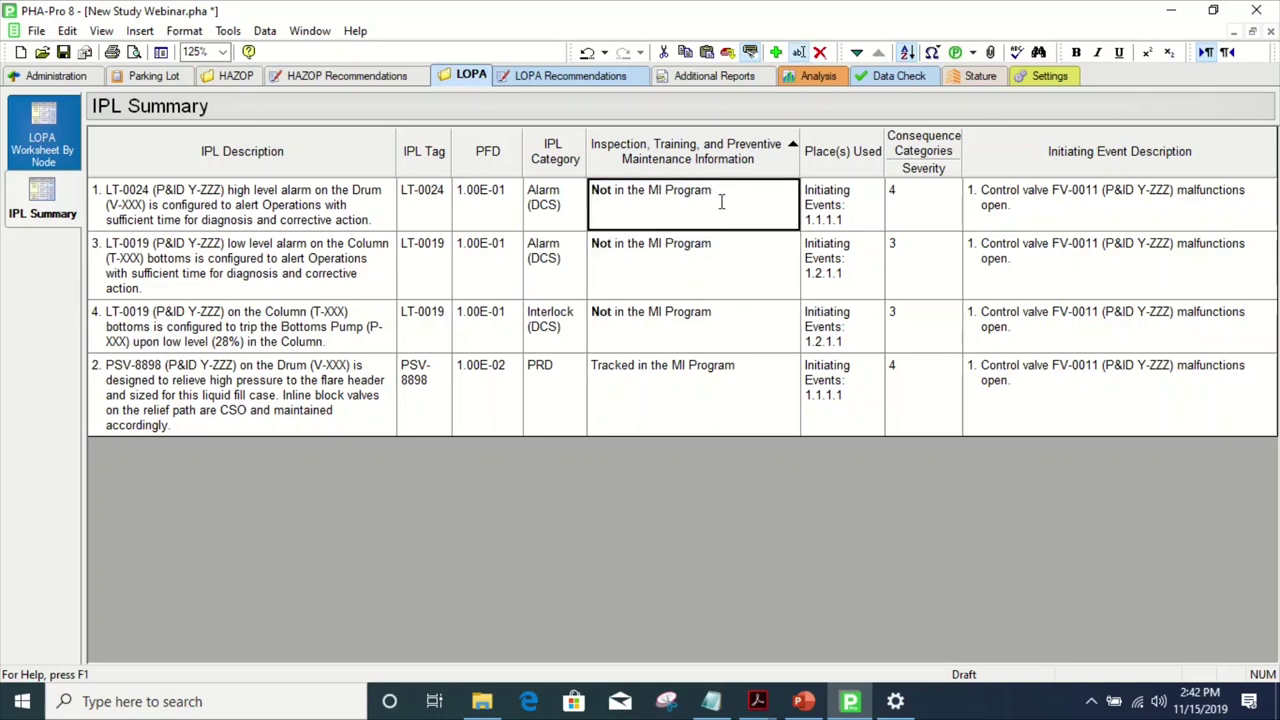
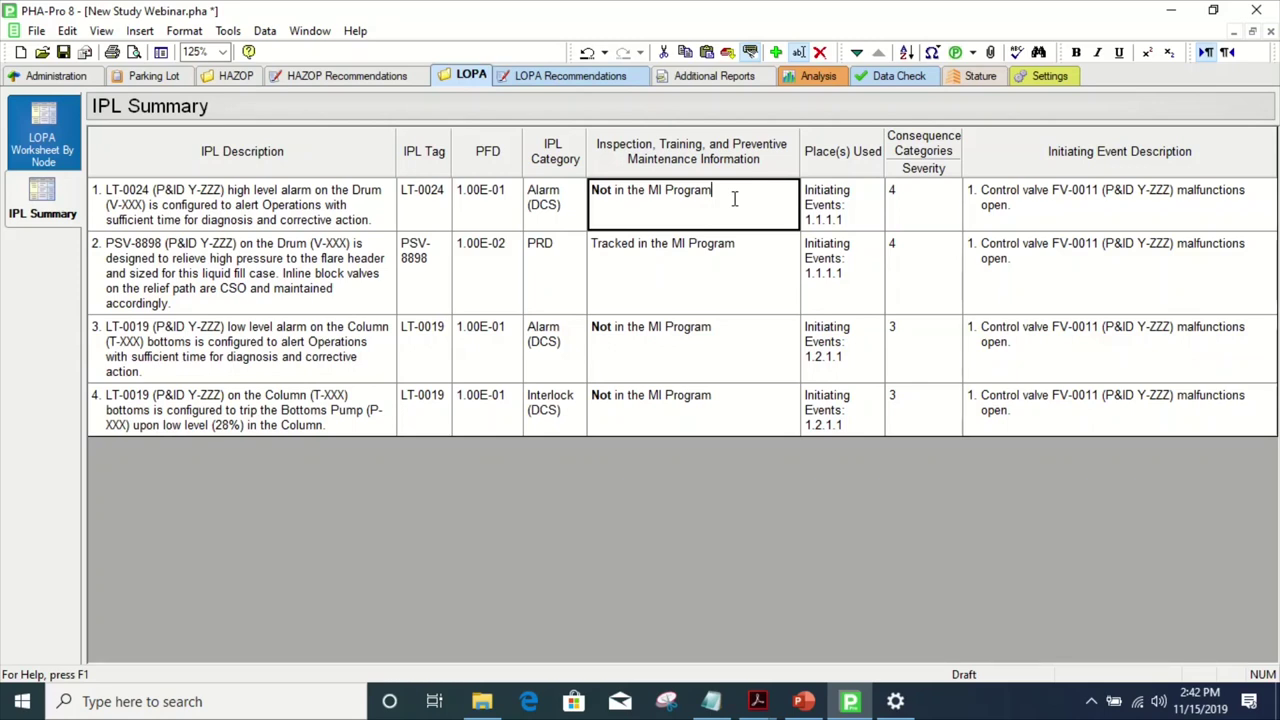
- Review the PSV-8898 relief valve's IPL description, including tag and P&ID reference, and its preventive maintenance information
{"action": "left_click", "coordinate": [703, 259]}
{"action": "left_click", "coordinate": [703, 259]}
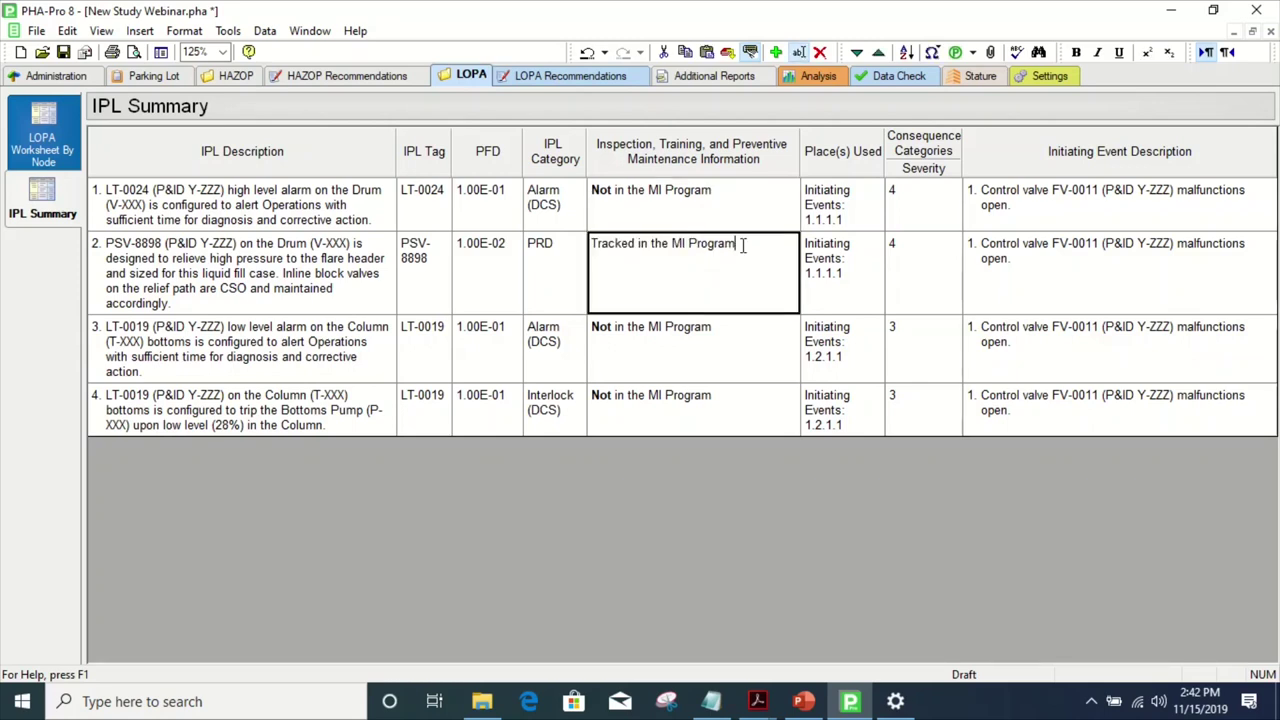
{"action": "left_click", "coordinate": [191, 274]}
{"action": "left_click", "coordinate": [191, 274]}
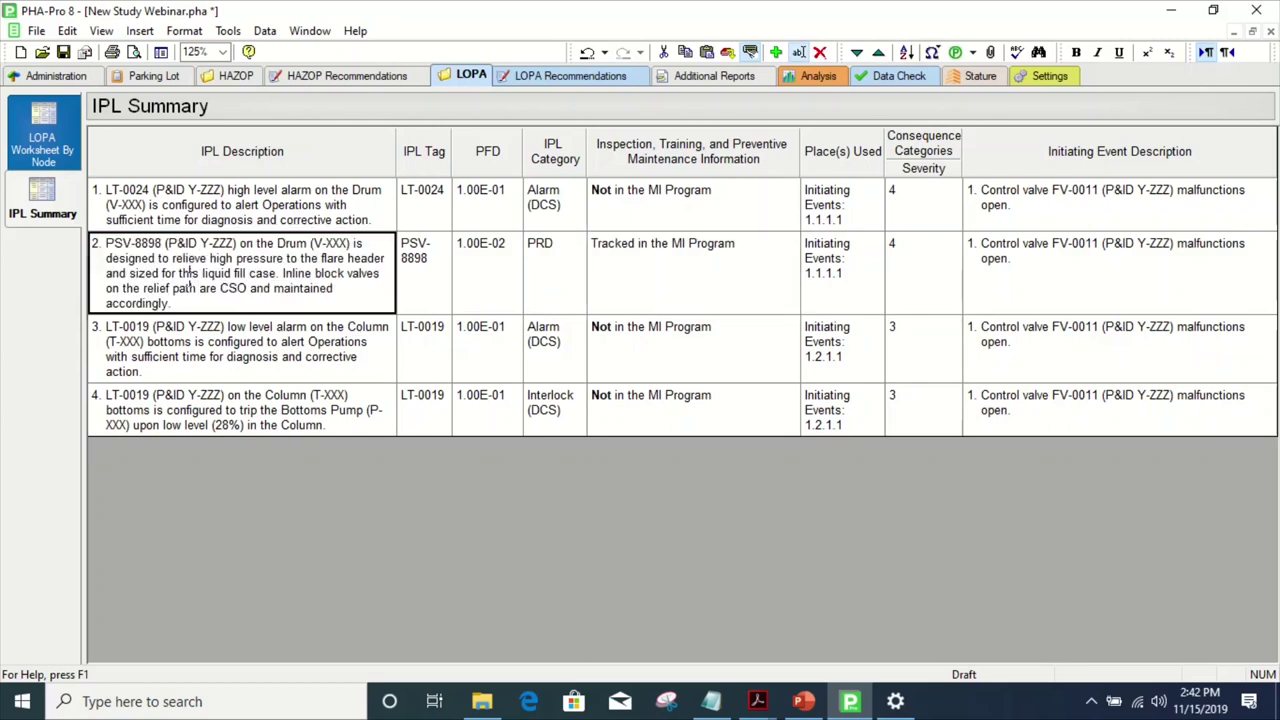
{"action": "double_click", "coordinate": [145, 247]}
{"action": "key", "text": "ctrl+a"}
{"action": "double_click", "coordinate": [150, 247]}
{"action": "left_click", "coordinate": [152, 248]}
{"action": "double_click", "coordinate": [190, 245]}
{"action": "left_click", "coordinate": [730, 247]}
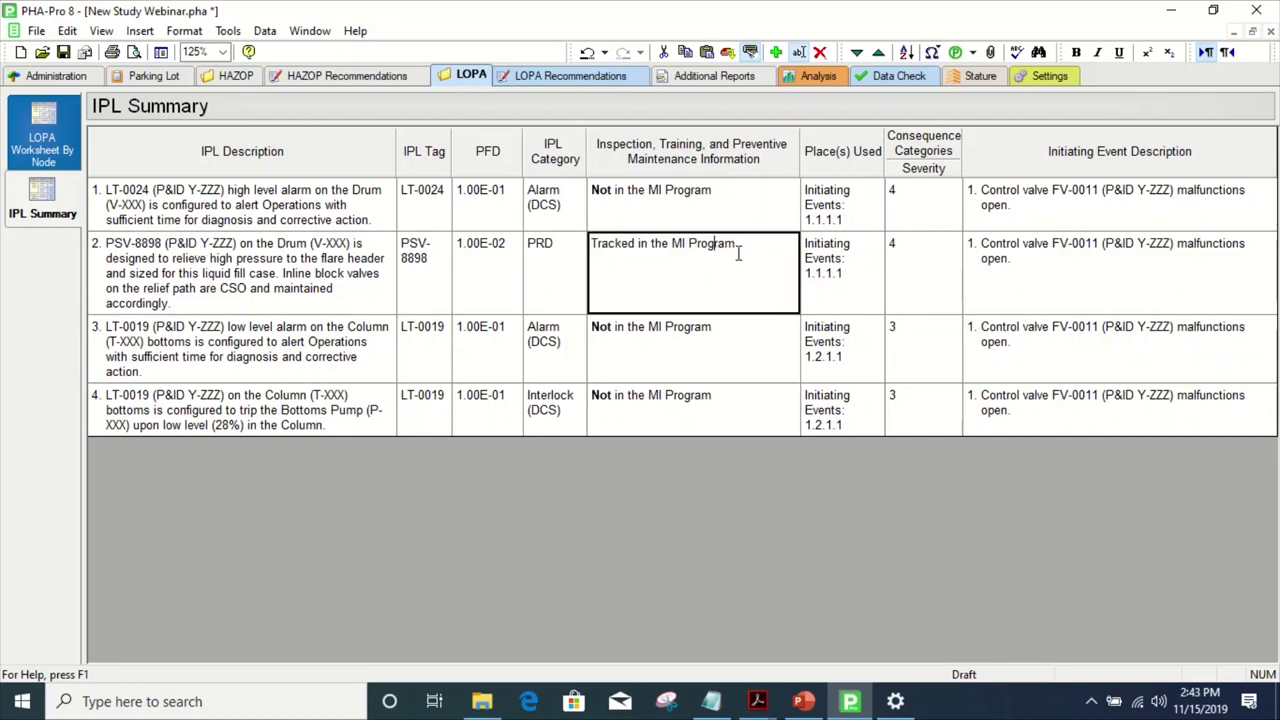
{"action": "left_click_drag", "start_coordinate": [745, 244], "coordinate": [530, 300]}
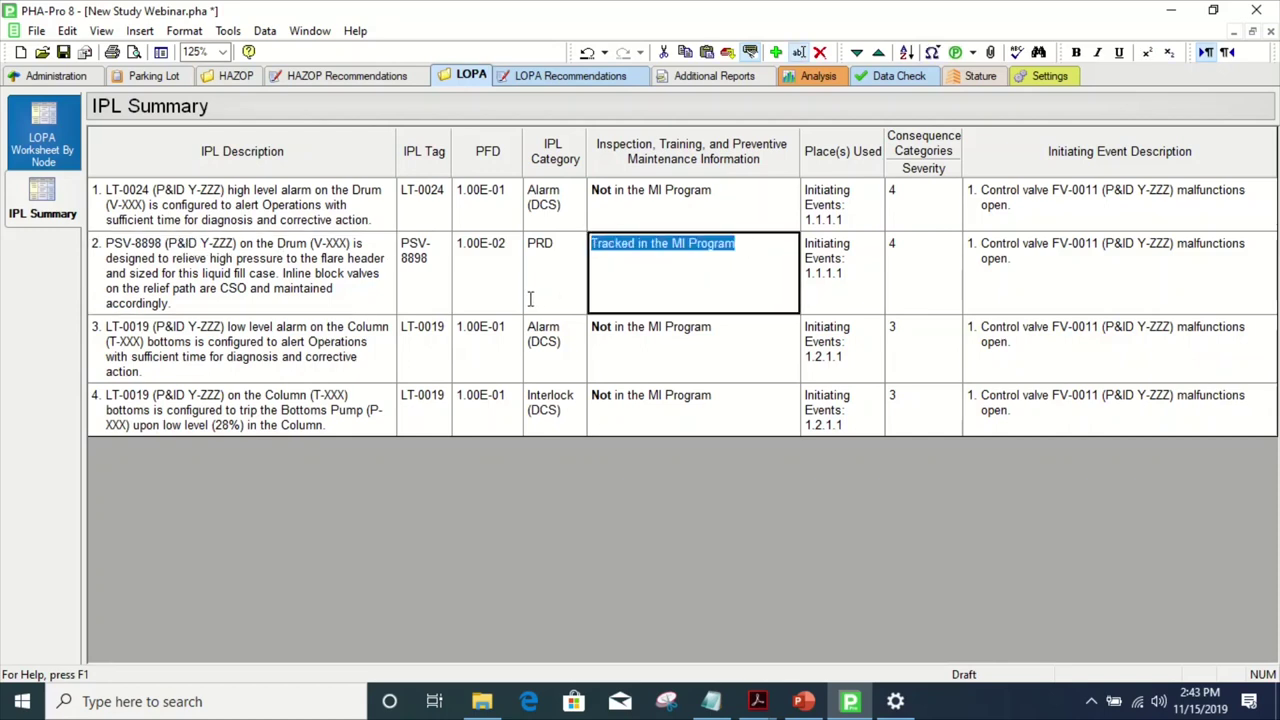
{"action": "left_click", "coordinate": [723, 277]}
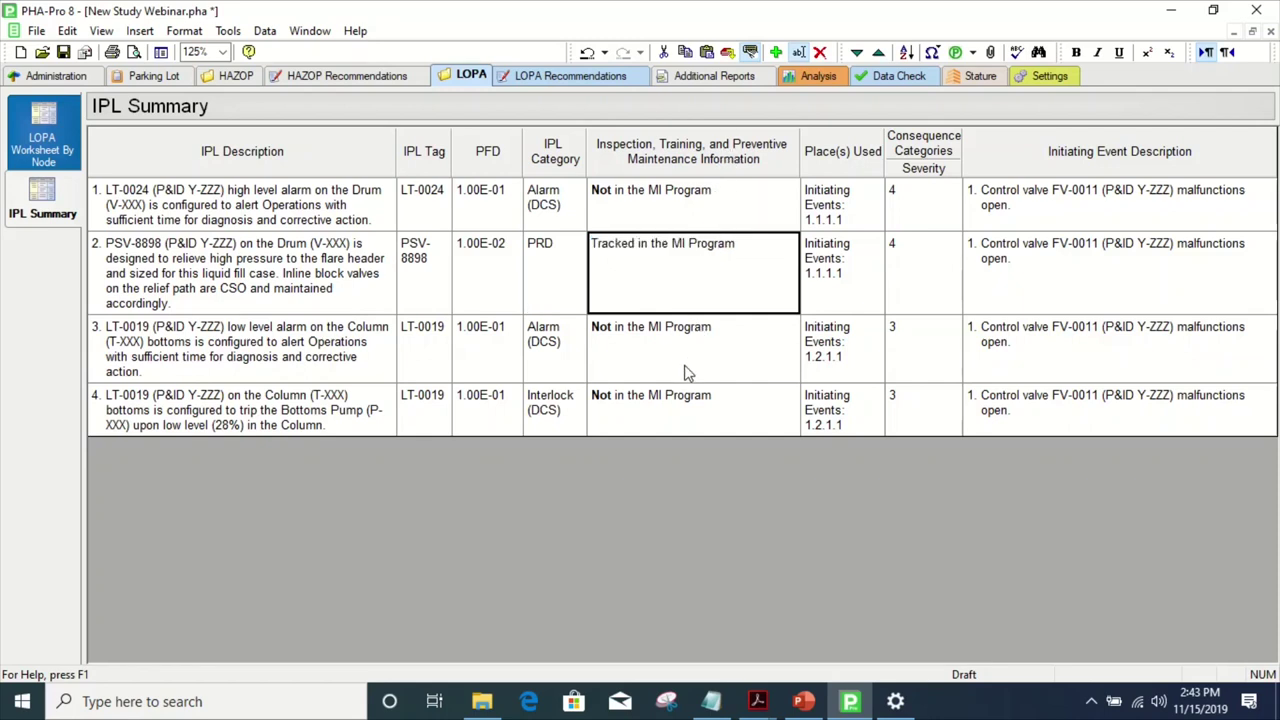
- Follow the LT-0024 alarm's Place(s) Used reference to the LOPA Worksheet, check its initiating event, and return to IPL Summary
{"action": "left_click", "coordinate": [739, 196]}
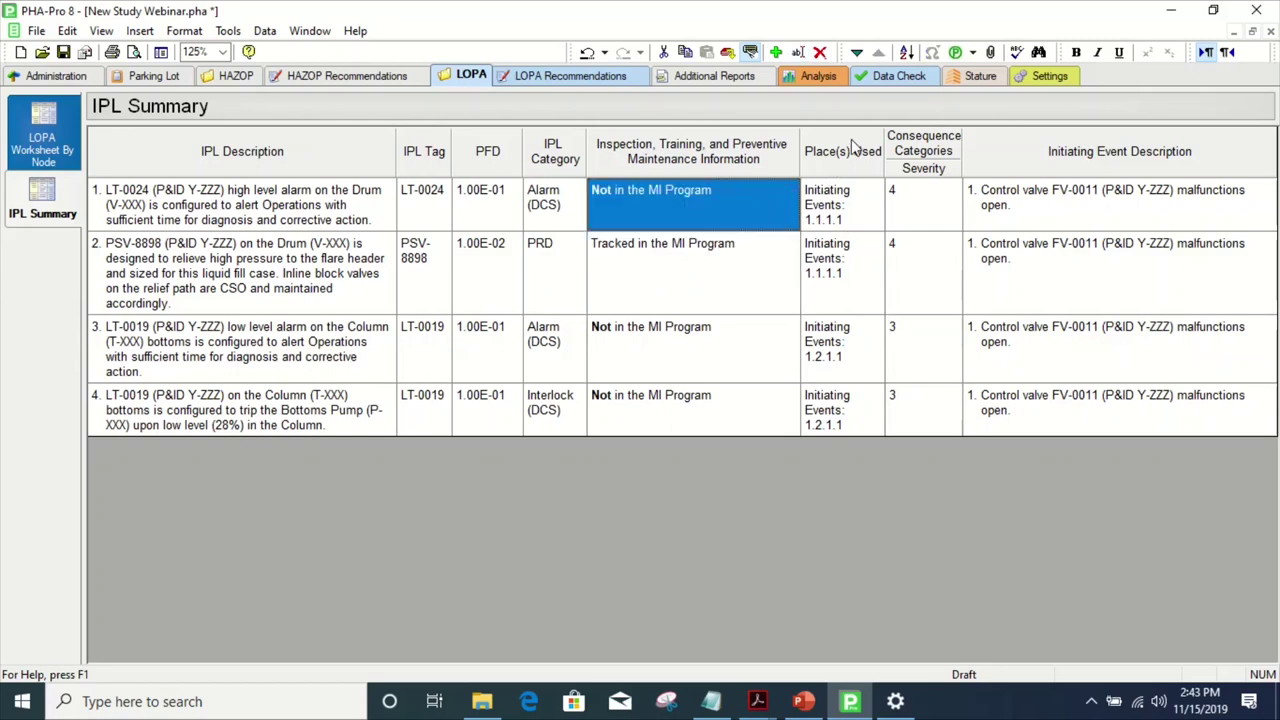
{"action": "left_click", "coordinate": [822, 222]}
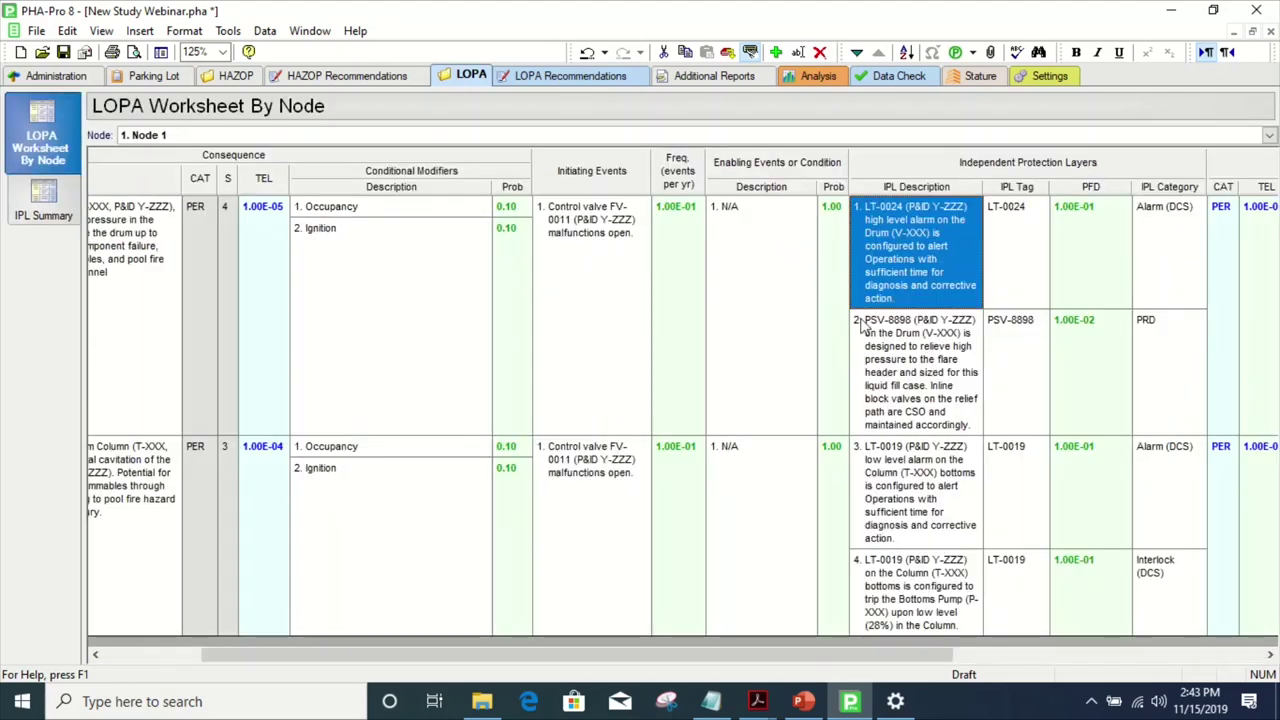
{"action": "left_click_drag", "start_coordinate": [821, 658], "coordinate": [716, 658]}
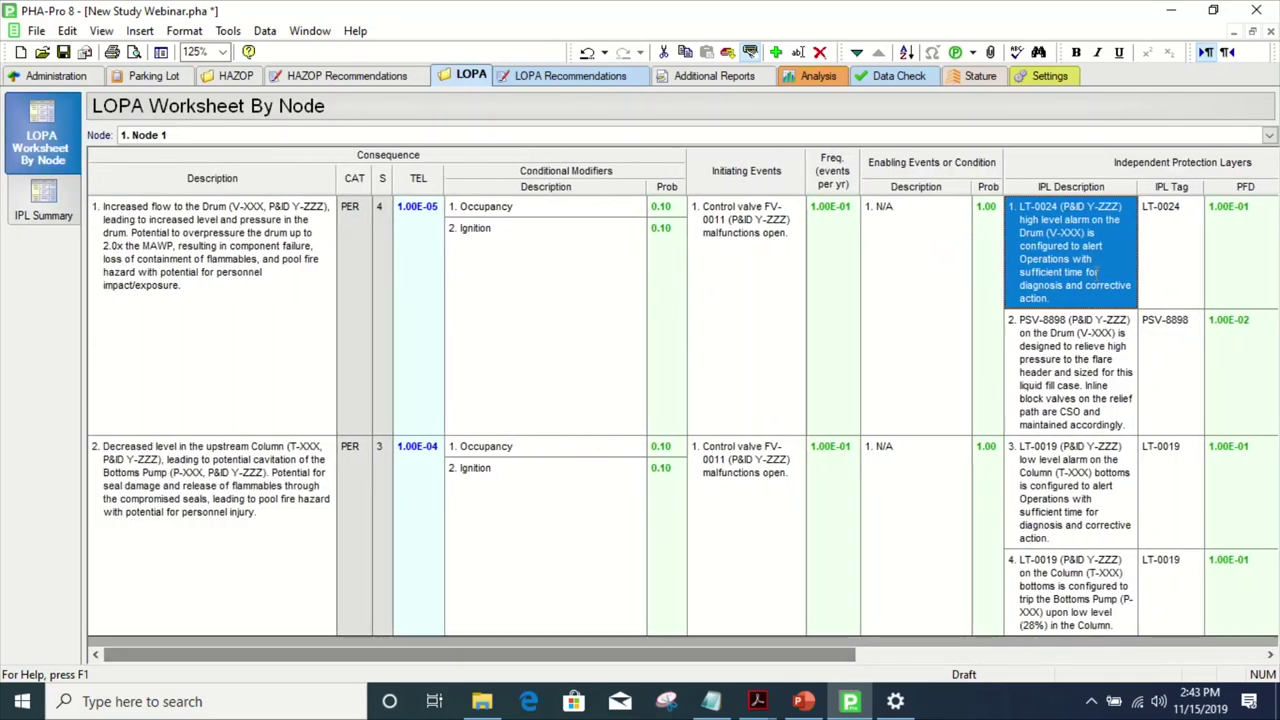
{"action": "left_click", "coordinate": [761, 249]}
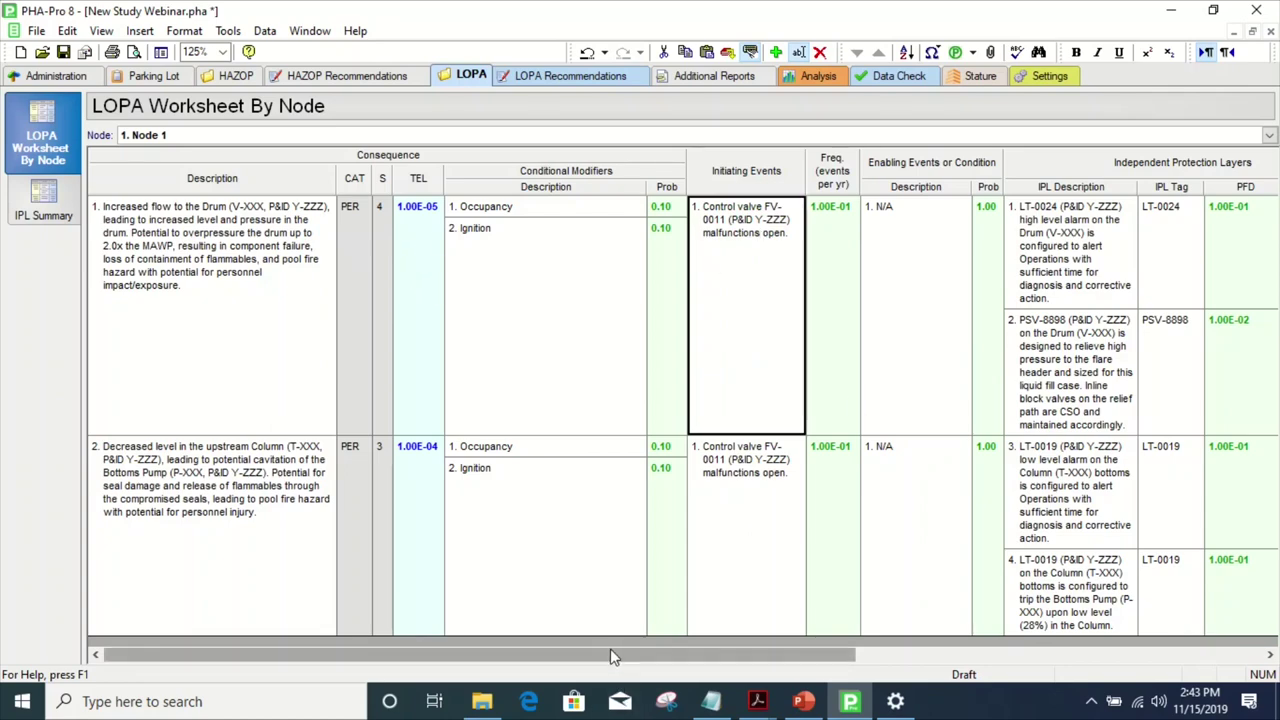
{"action": "left_click", "coordinate": [32, 216]}
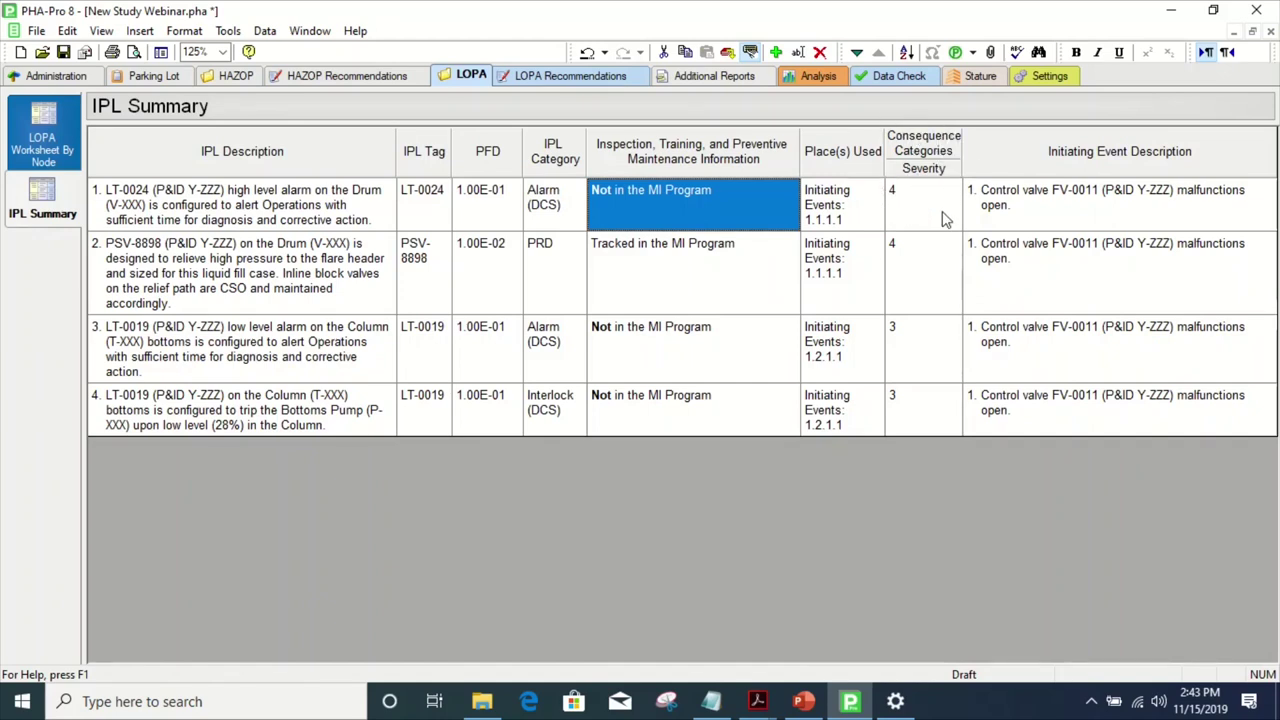
- Review the consequence severity definition and the initiating event descriptions linked to the IPLs
{"action": "mouse_move", "coordinate": [1028, 175]}
{"action": "mouse_move", "coordinate": [904, 361]}
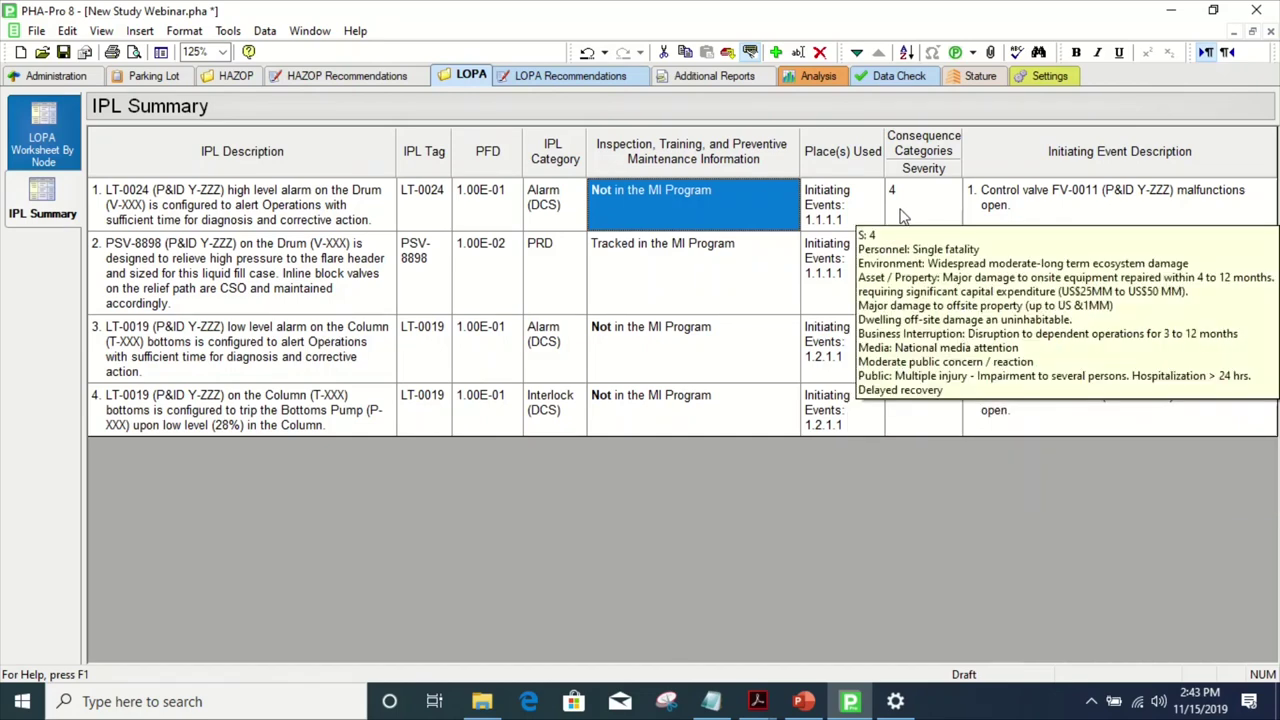
{"action": "left_click", "coordinate": [735, 221]}
{"action": "left_click", "coordinate": [338, 228]}
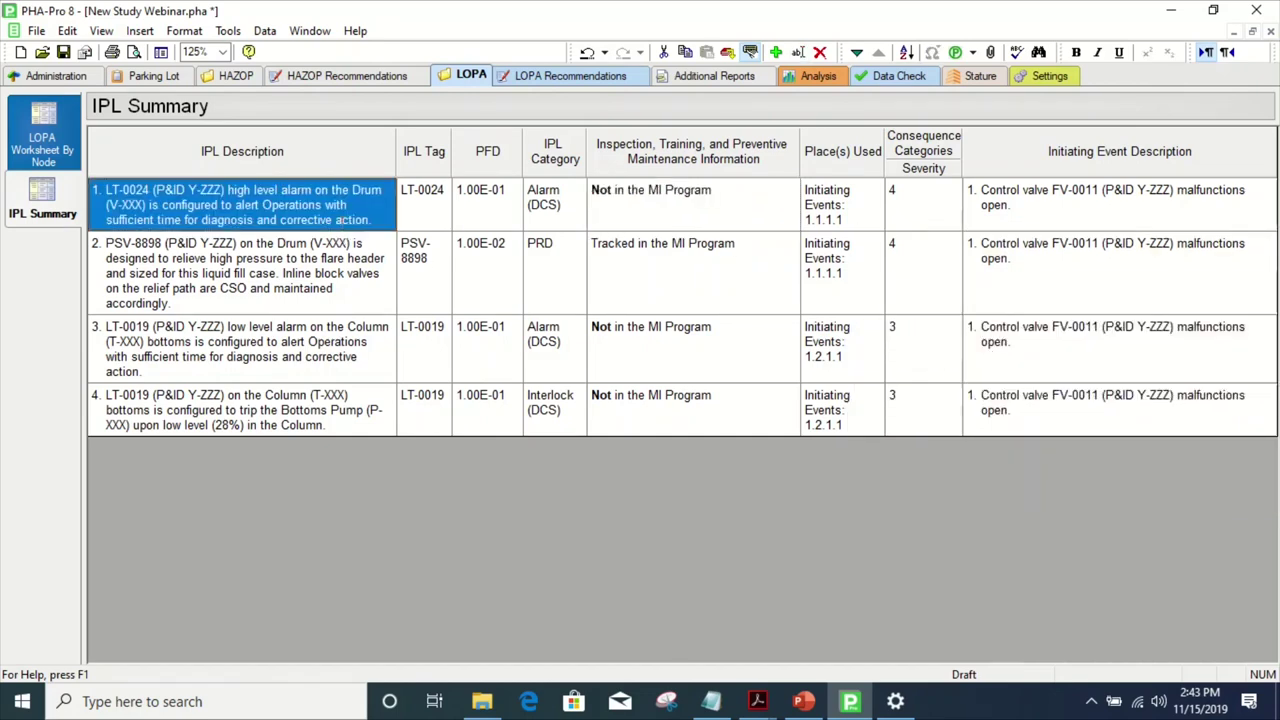
{"action": "left_click", "coordinate": [338, 226]}
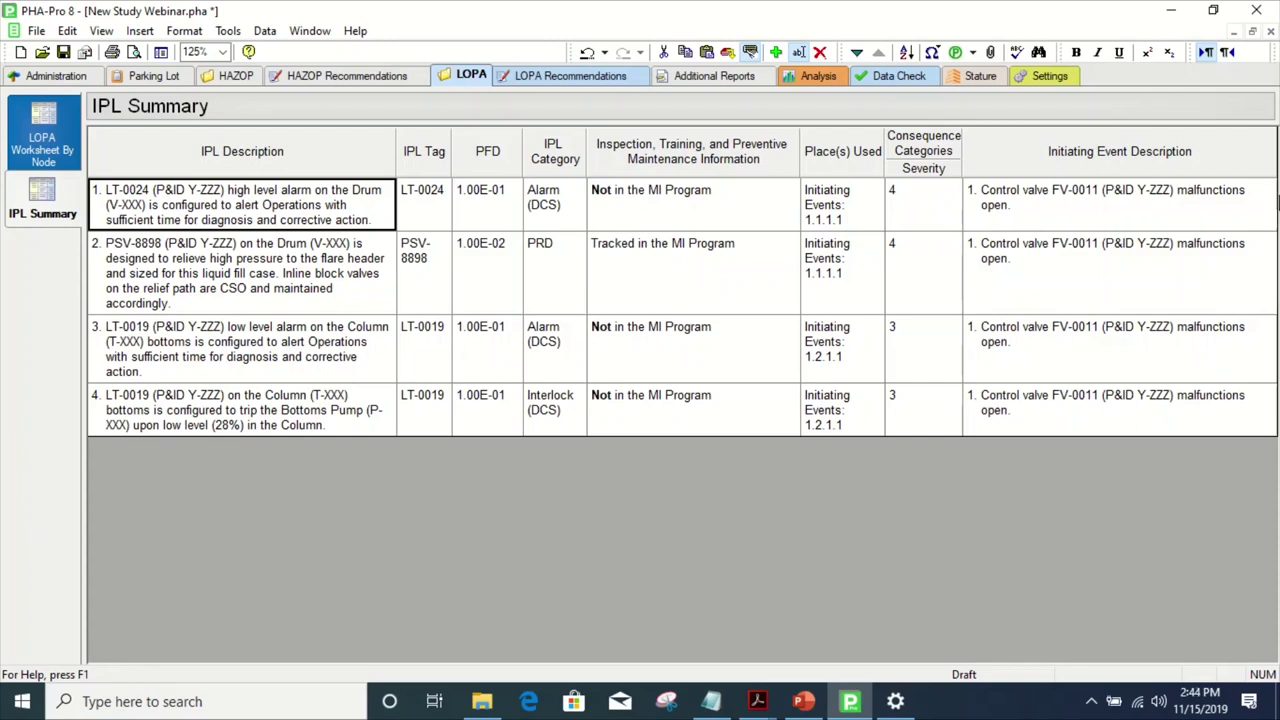
{"action": "left_click", "coordinate": [1195, 222]}
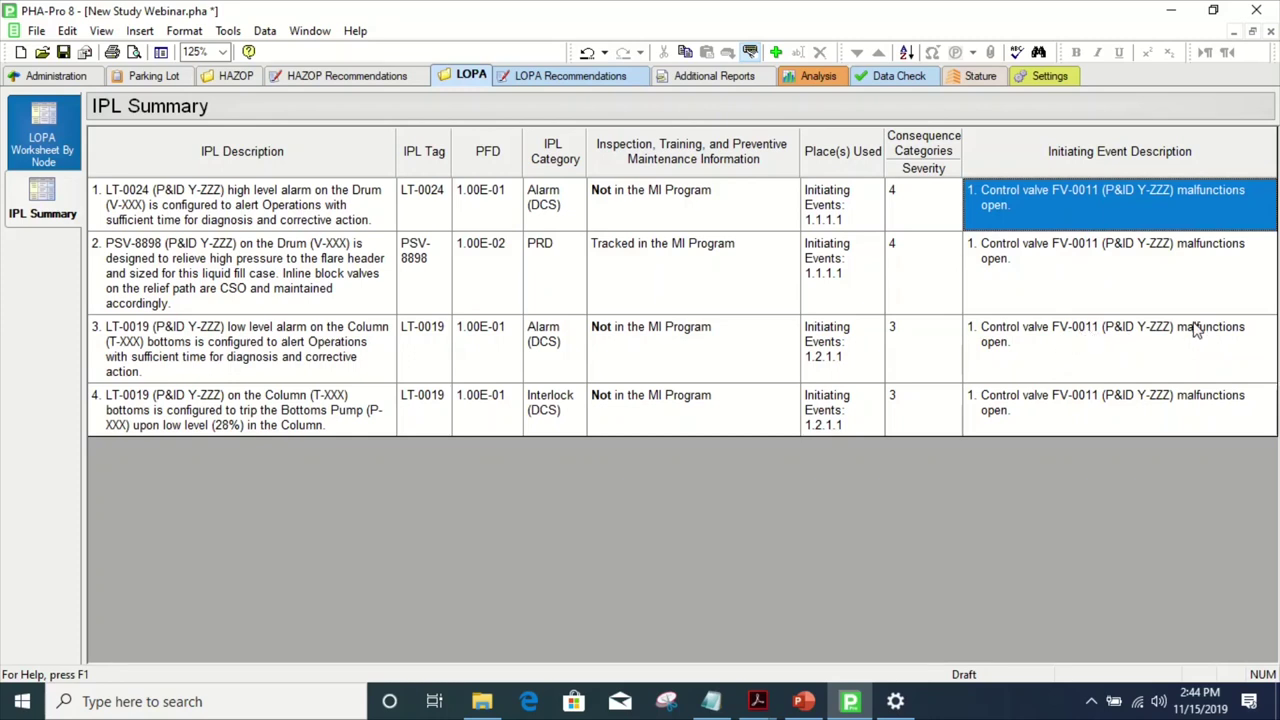
{"action": "left_click", "coordinate": [1025, 405]}
{"action": "left_click", "coordinate": [1041, 300]}
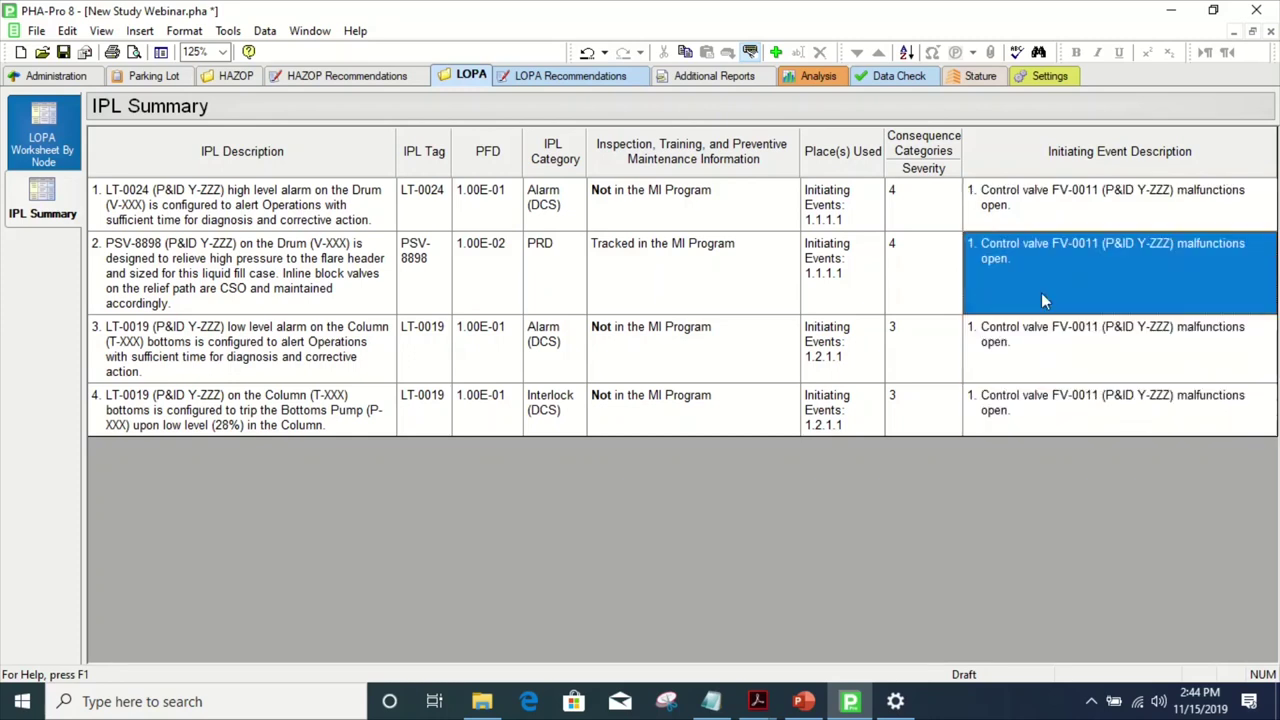
{"action": "left_click", "coordinate": [1041, 228]}
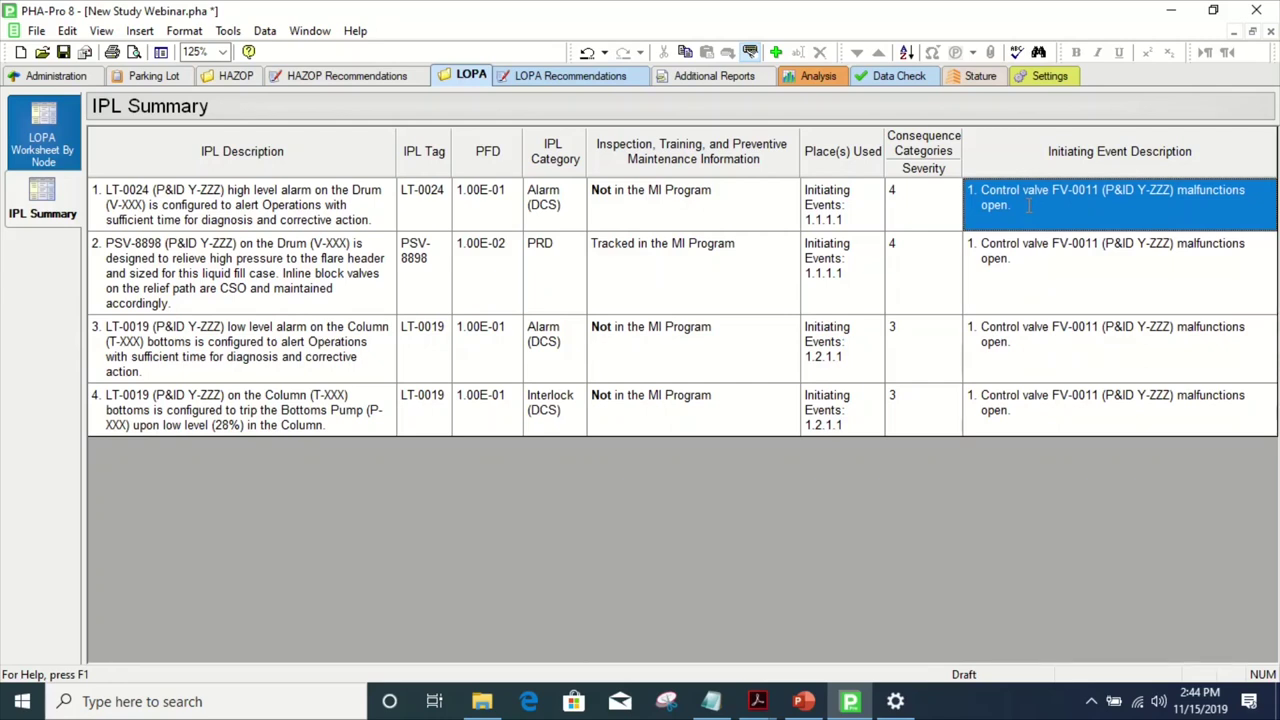
- Compare the PSV-8898 and LT-0024 descriptions and examine the wording of LT-0024's preventive maintenance information
{"action": "left_click", "coordinate": [321, 302]}
{"action": "left_click_drag", "start_coordinate": [321, 302], "coordinate": [347, 302]}
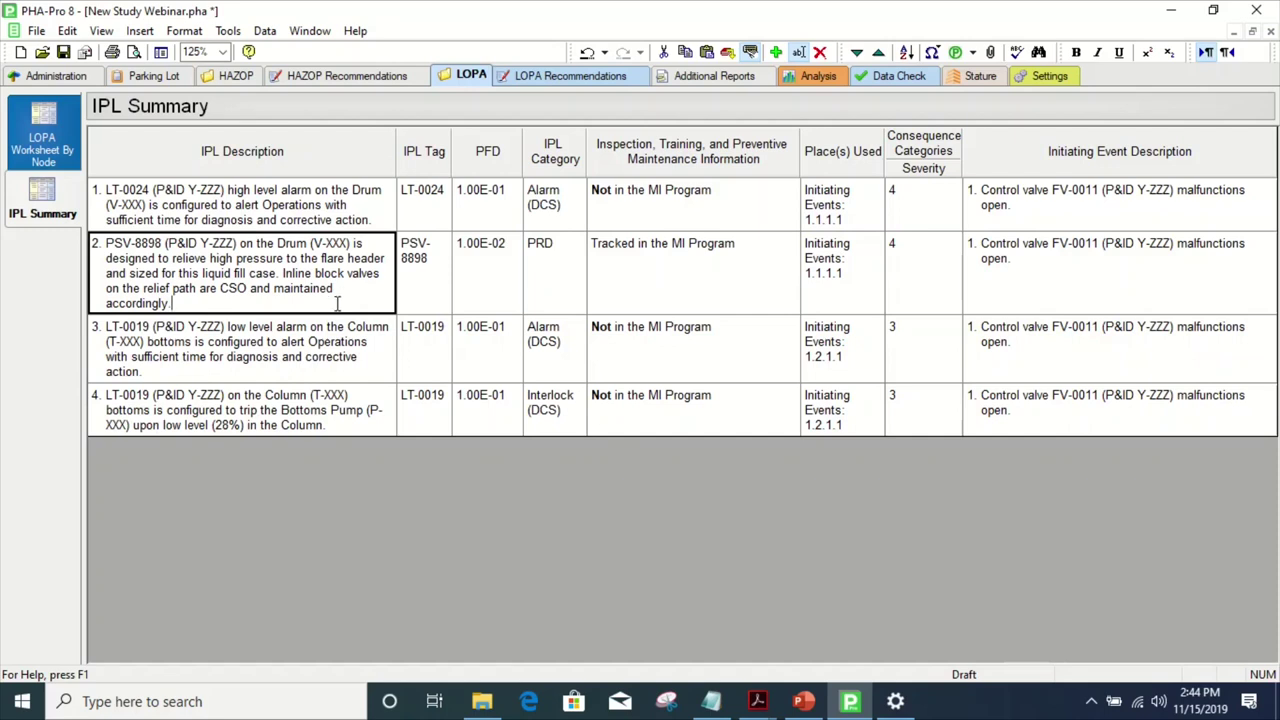
{"action": "left_click", "coordinate": [277, 191]}
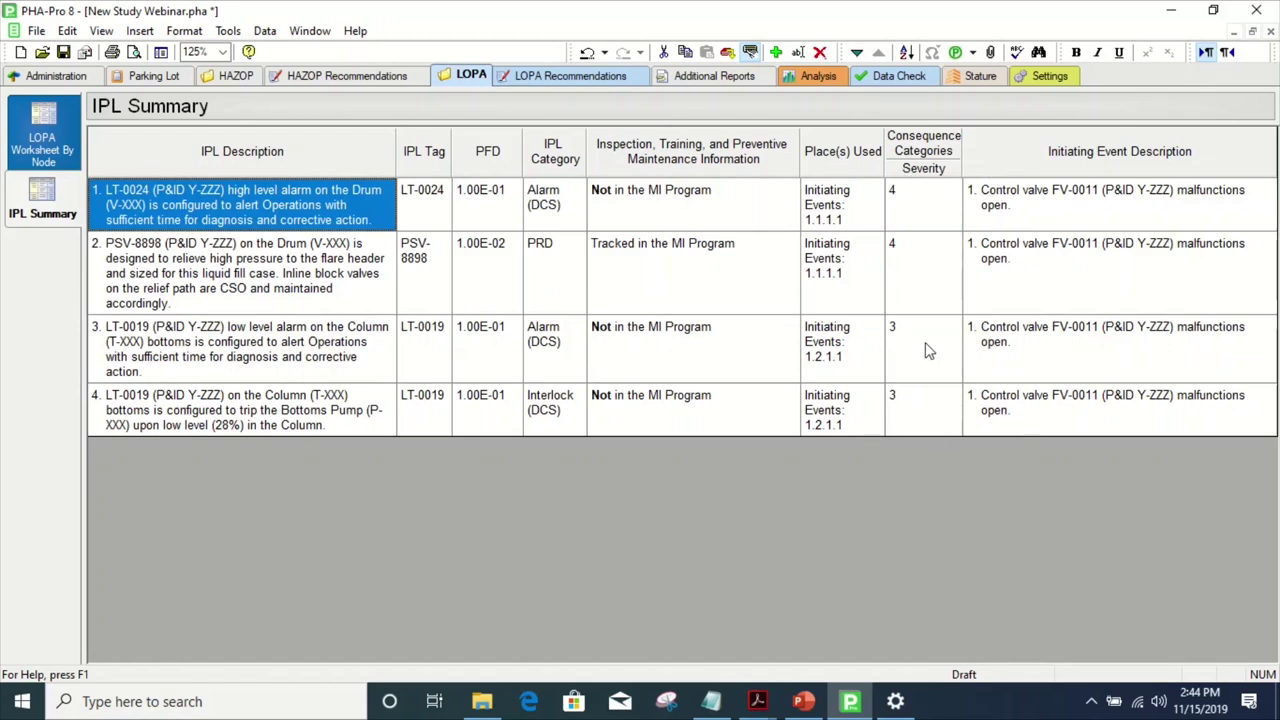
{"action": "double_click", "coordinate": [645, 200]}
{"action": "left_click_drag", "start_coordinate": [749, 202], "coordinate": [536, 190]}
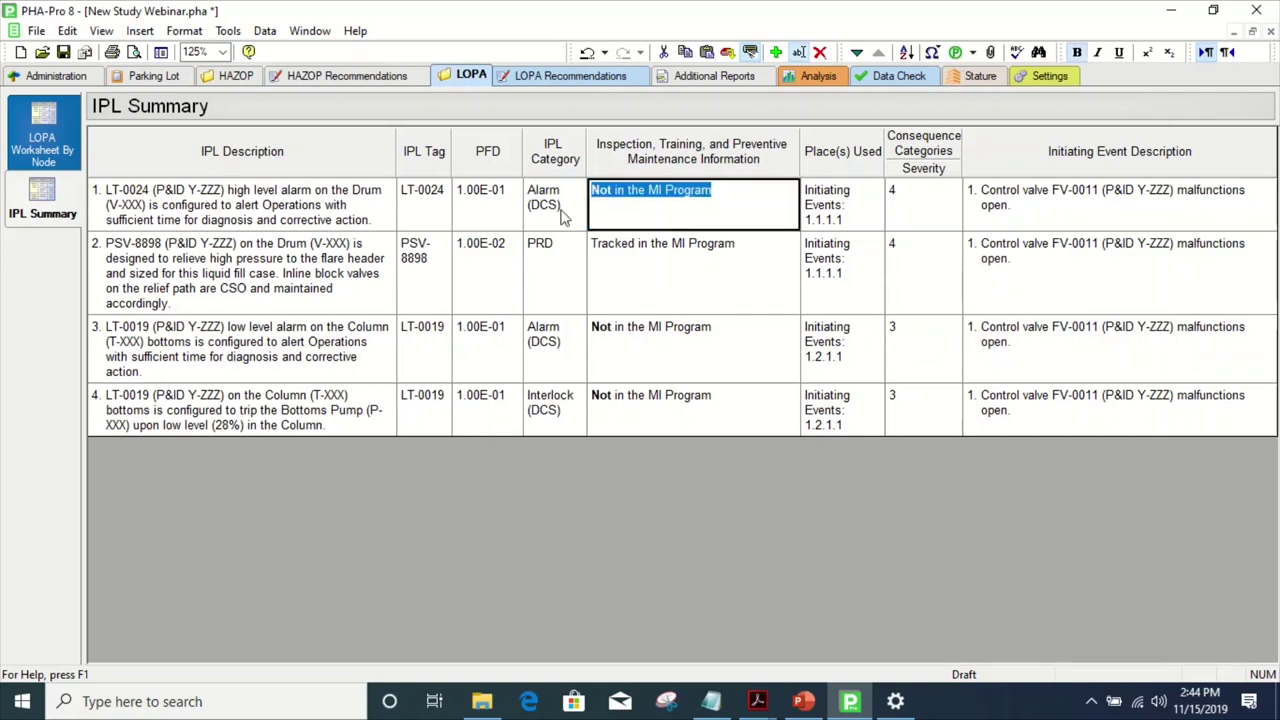
{"action": "left_click", "coordinate": [737, 188]}
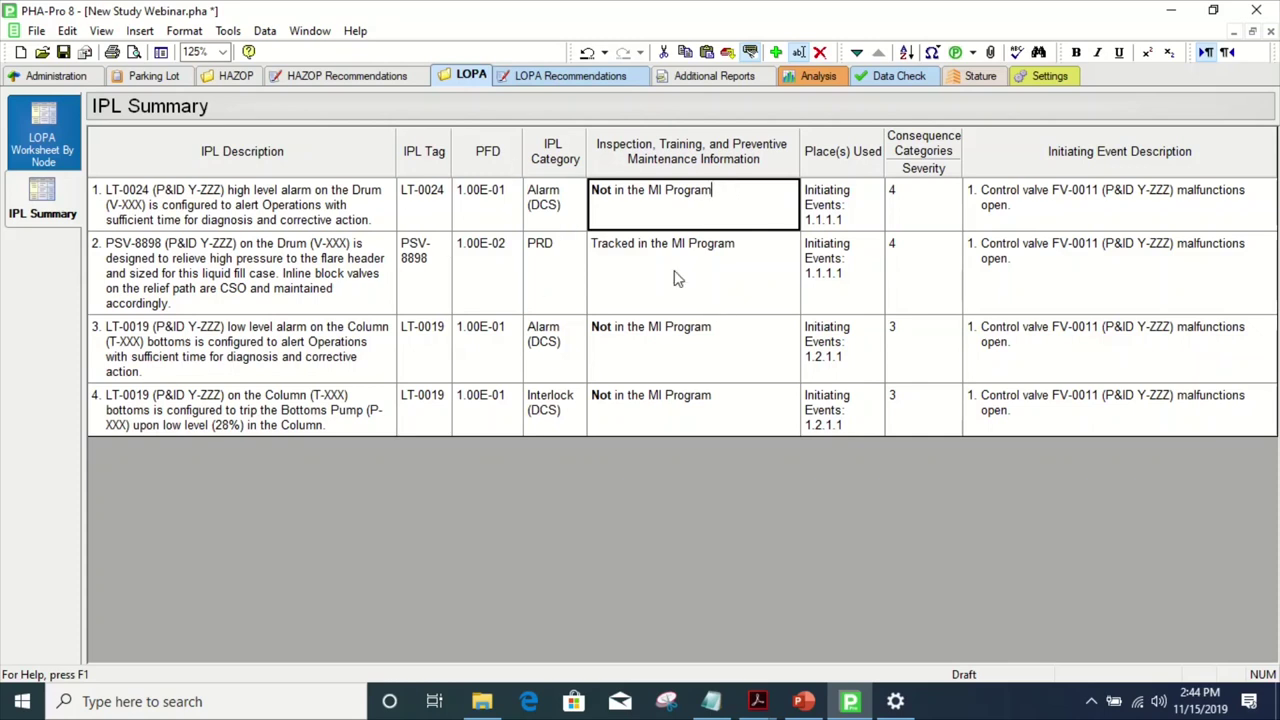
{"action": "left_click_drag", "start_coordinate": [726, 203], "coordinate": [580, 166]}
{"action": "double_click", "coordinate": [600, 194]}
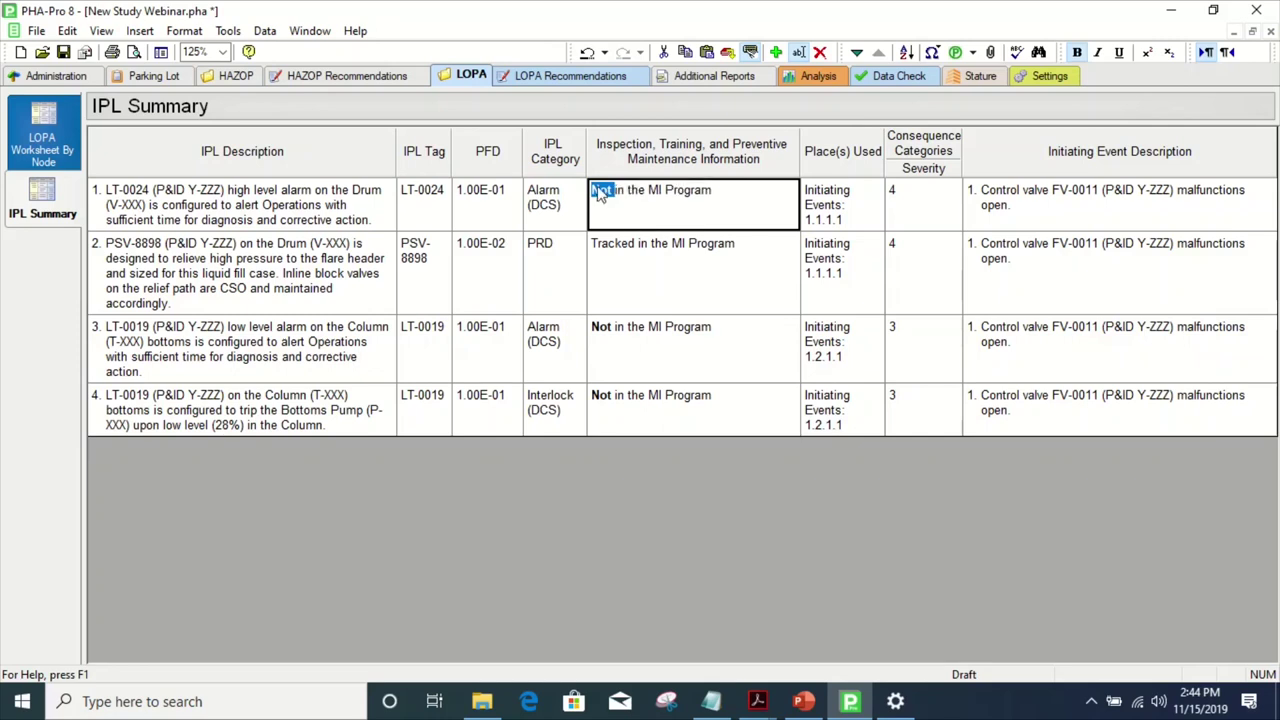
{"action": "left_click", "coordinate": [712, 196]}
- Examine the corrective action wording and P&ID number in the LT-0024 alarm's IPL description, along with its IPL Tag
{"action": "left_click", "coordinate": [352, 424]}
{"action": "left_click", "coordinate": [383, 222]}
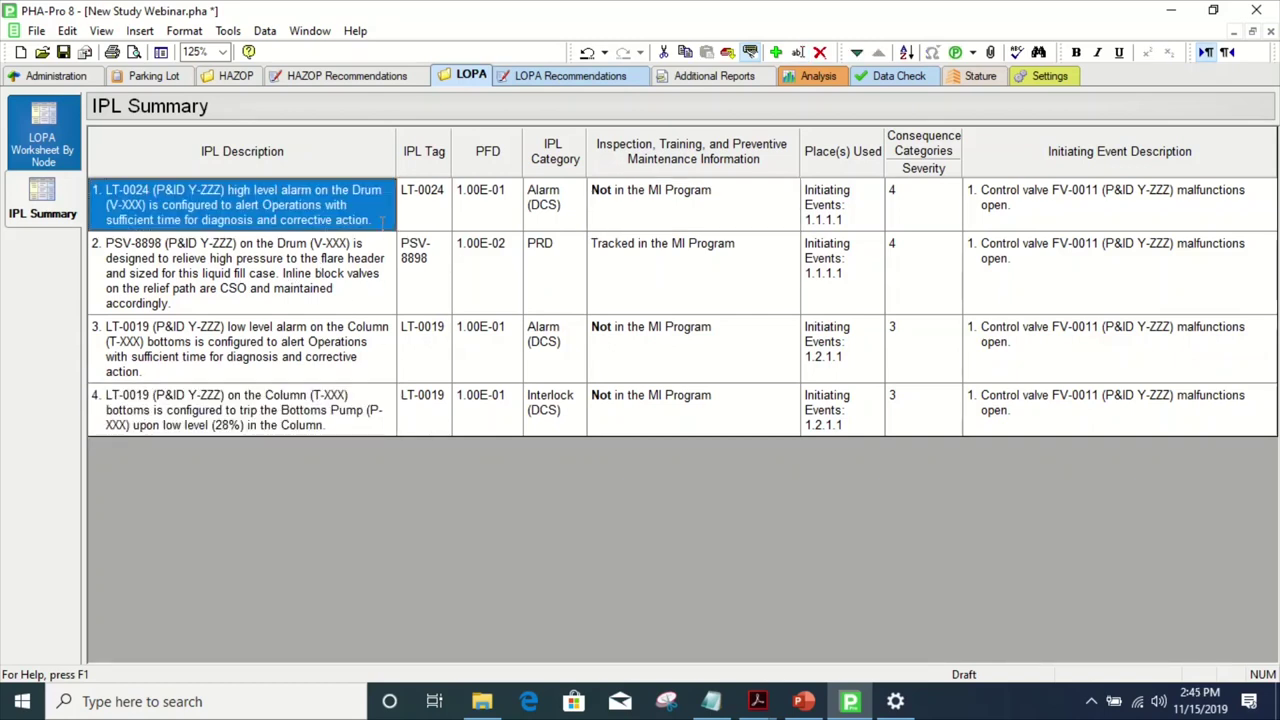
{"action": "left_click", "coordinate": [383, 222]}
{"action": "left_click_drag", "start_coordinate": [376, 220], "coordinate": [155, 220]}
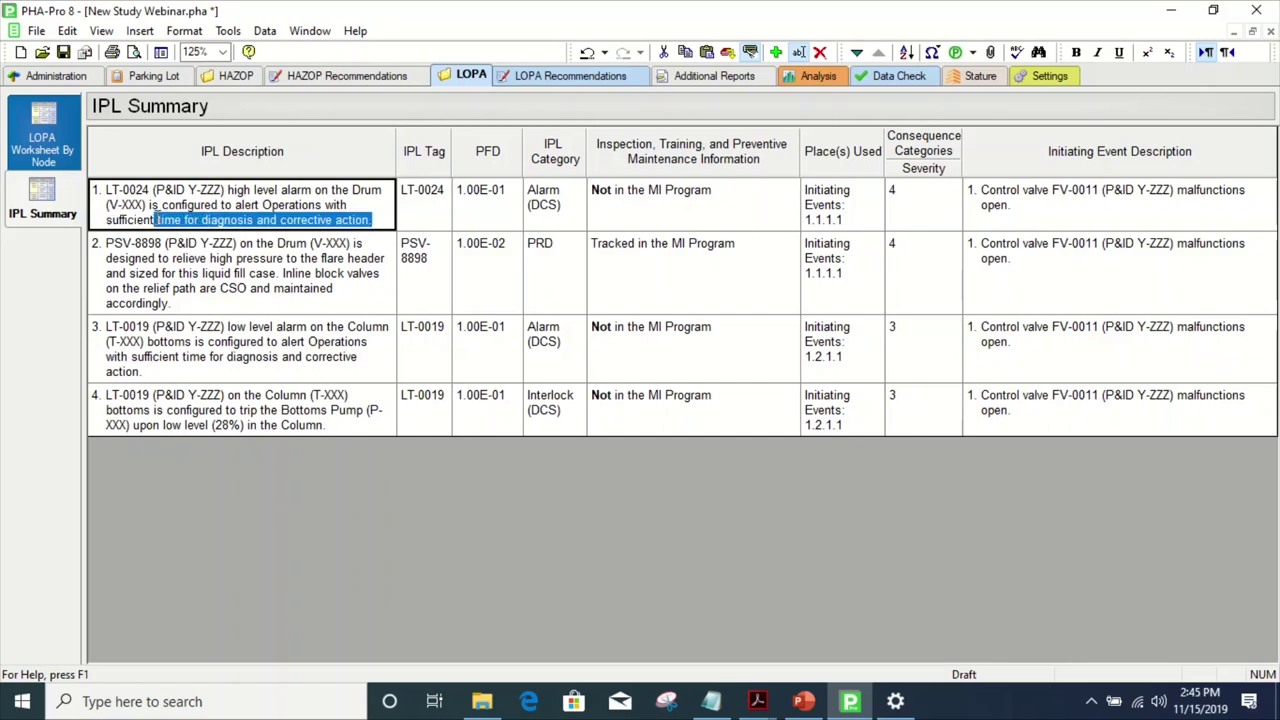
{"action": "left_click", "coordinate": [174, 190]}
{"action": "double_click", "coordinate": [204, 191]}
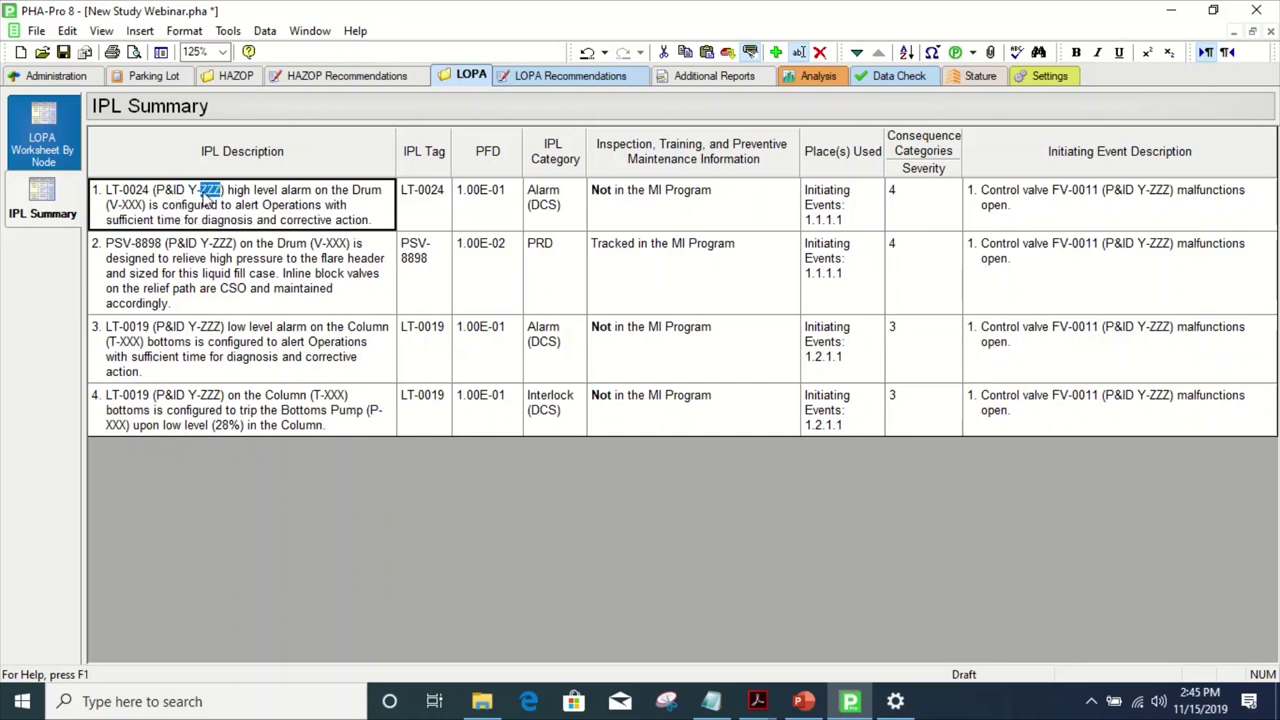
{"action": "left_click_drag", "start_coordinate": [188, 190], "coordinate": [222, 190]}
{"action": "left_click", "coordinate": [352, 190]}
{"action": "key", "text": "Tab"}
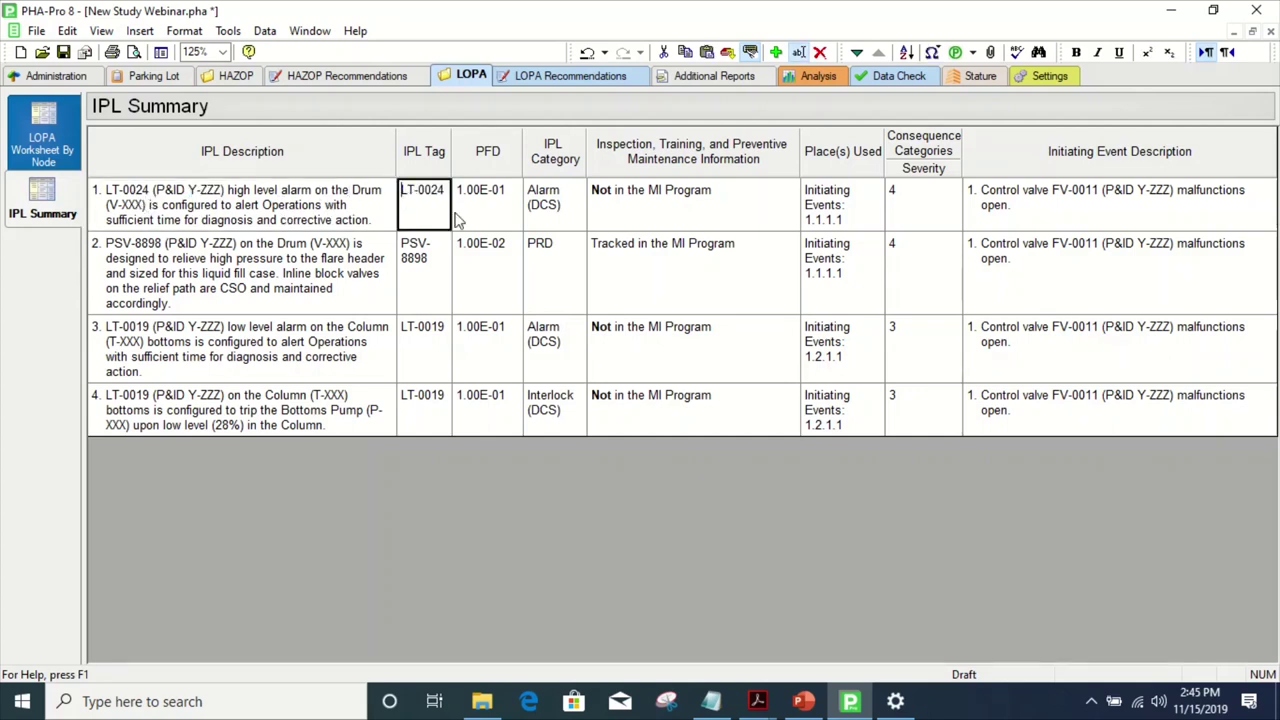
- Check the LT-0024 alarm's preventive maintenance information and consequence severity against its IPL description
{"action": "left_click", "coordinate": [707, 230]}
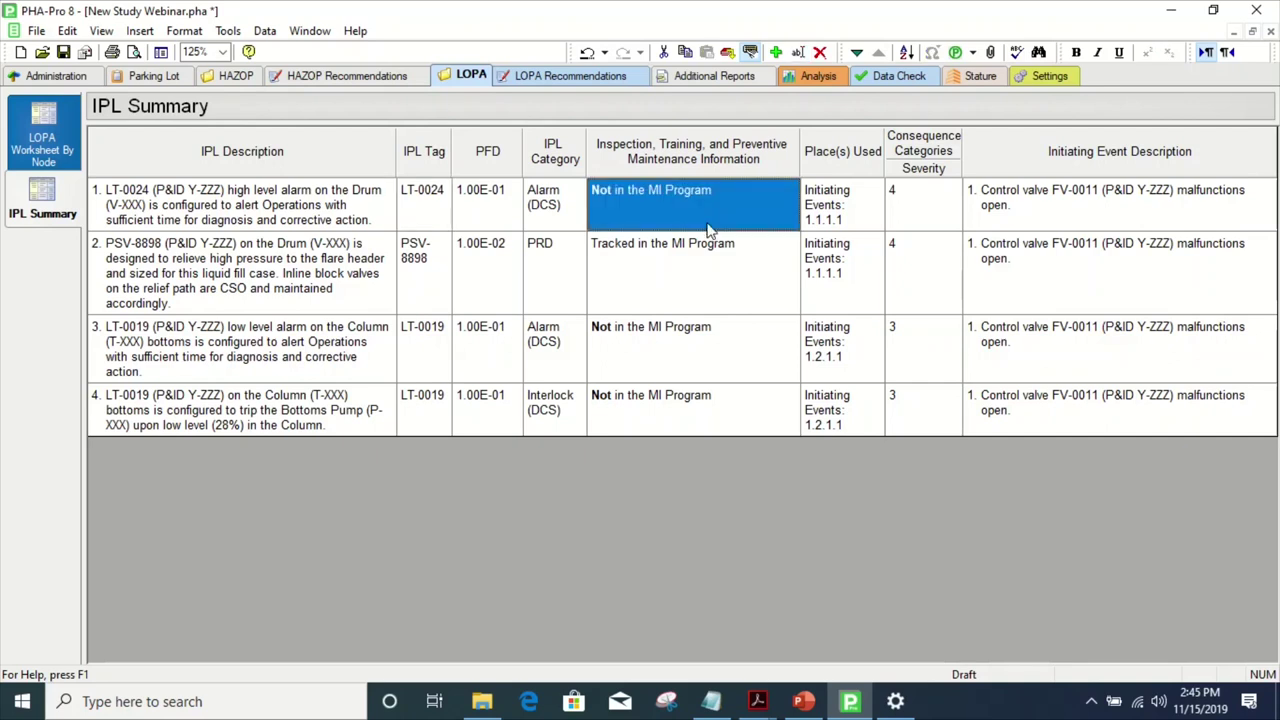
{"action": "left_click", "coordinate": [748, 200]}
{"action": "left_click", "coordinate": [905, 208]}
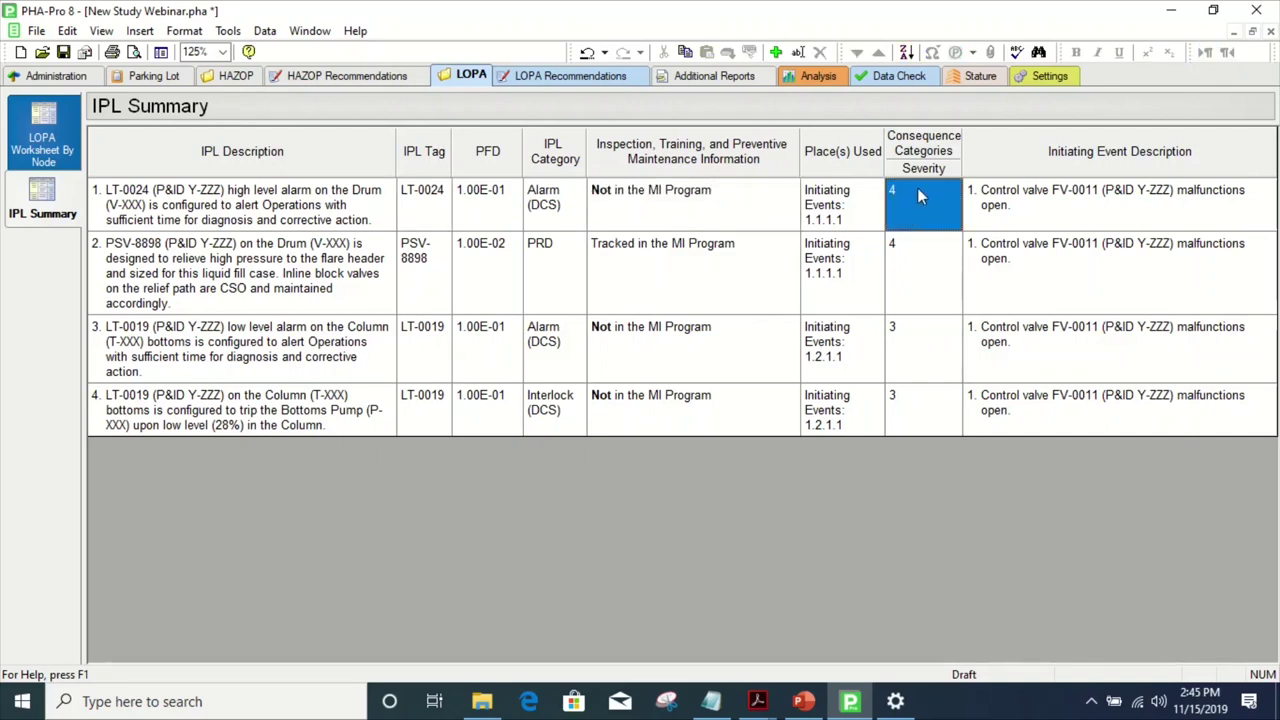
{"action": "left_click", "coordinate": [346, 205]}
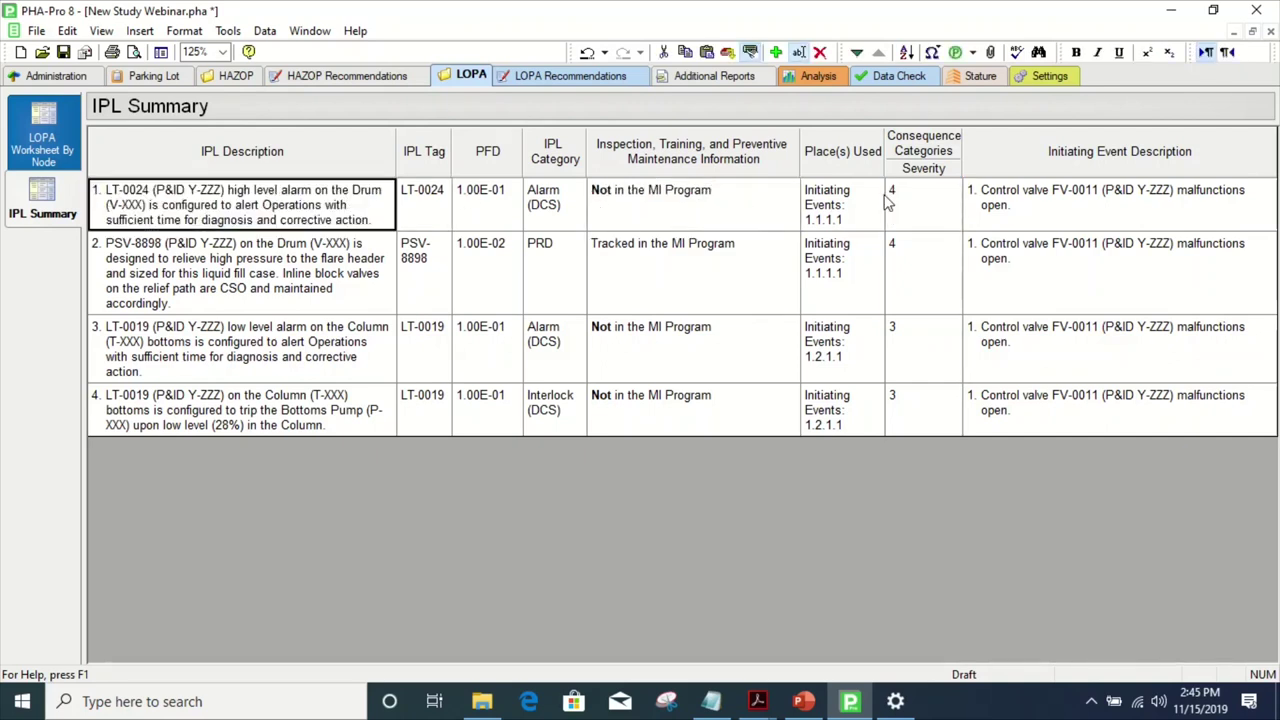
- Review the LT-0024 alarm's consequence severity and initiating event, and examine the LT-0024 and PSV-8898 IPL descriptions
{"action": "left_click", "coordinate": [920, 187]}
{"action": "mouse_move", "coordinate": [917, 197]}
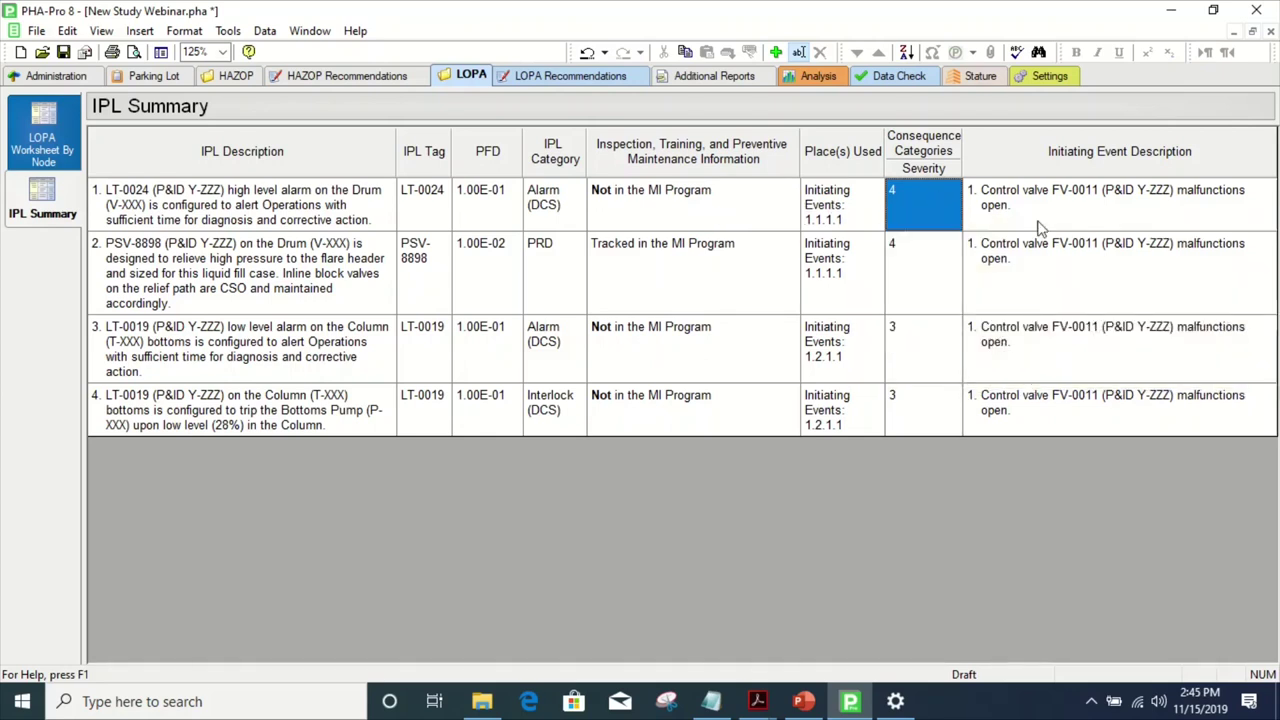
{"action": "left_click", "coordinate": [1103, 226]}
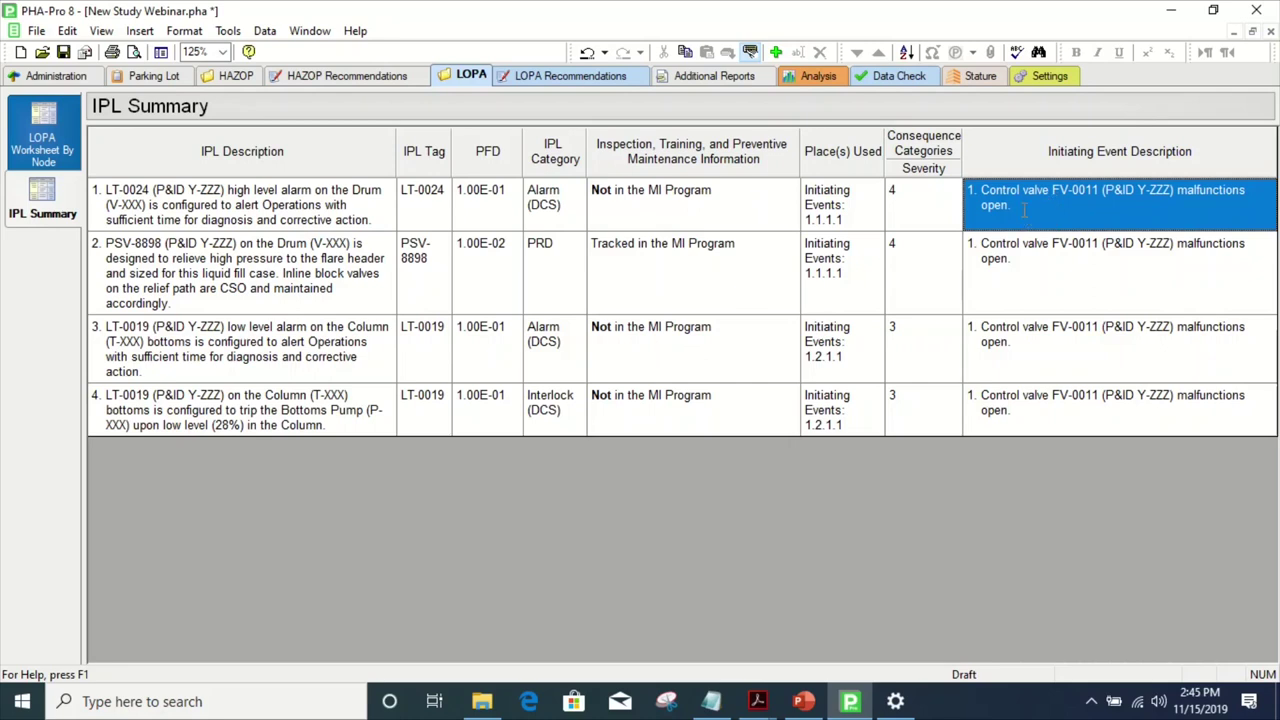
{"action": "left_click", "coordinate": [380, 222]}
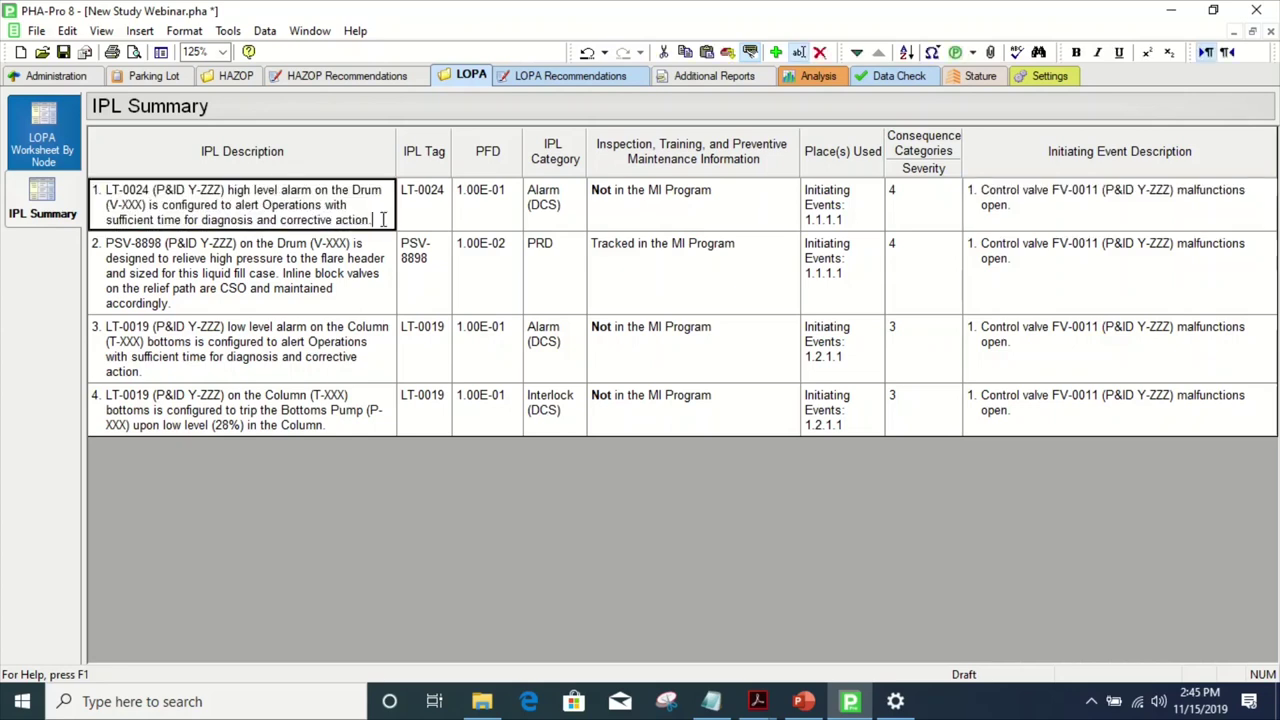
{"action": "left_click_drag", "start_coordinate": [378, 221], "coordinate": [390, 218]}
{"action": "left_click", "coordinate": [368, 204]}
{"action": "left_click", "coordinate": [296, 308]}
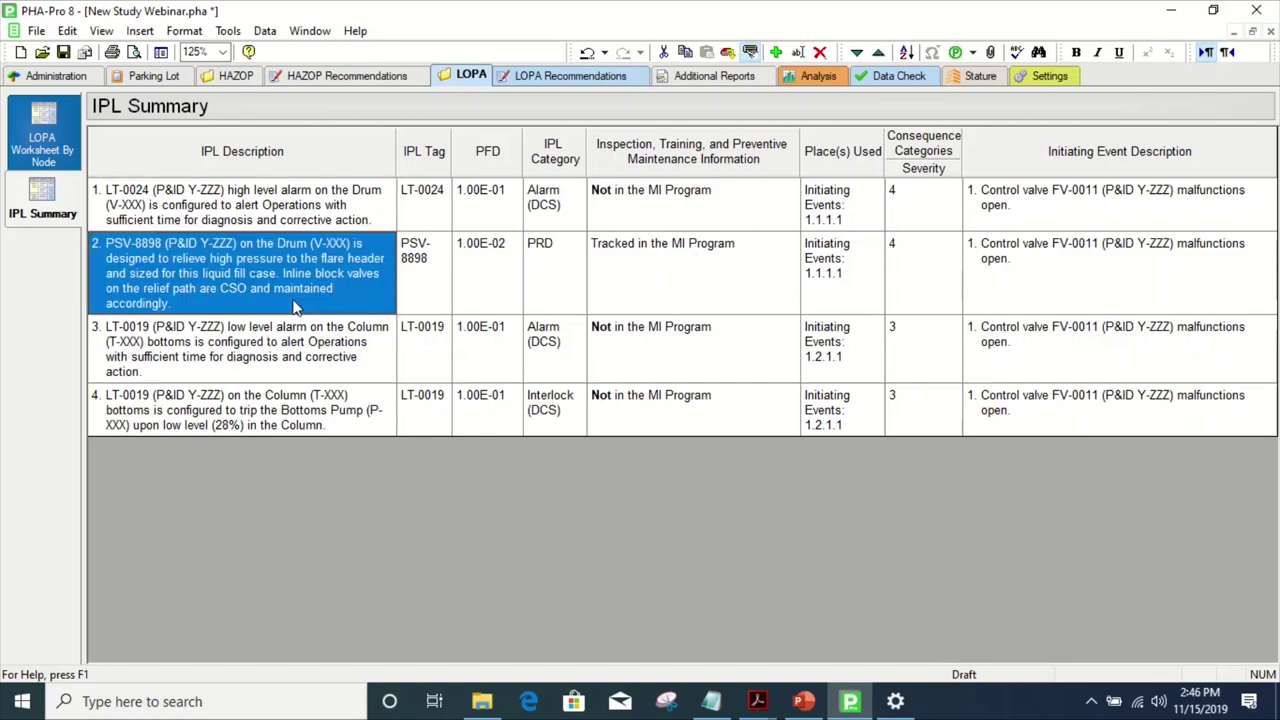
{"action": "left_click", "coordinate": [294, 300]}
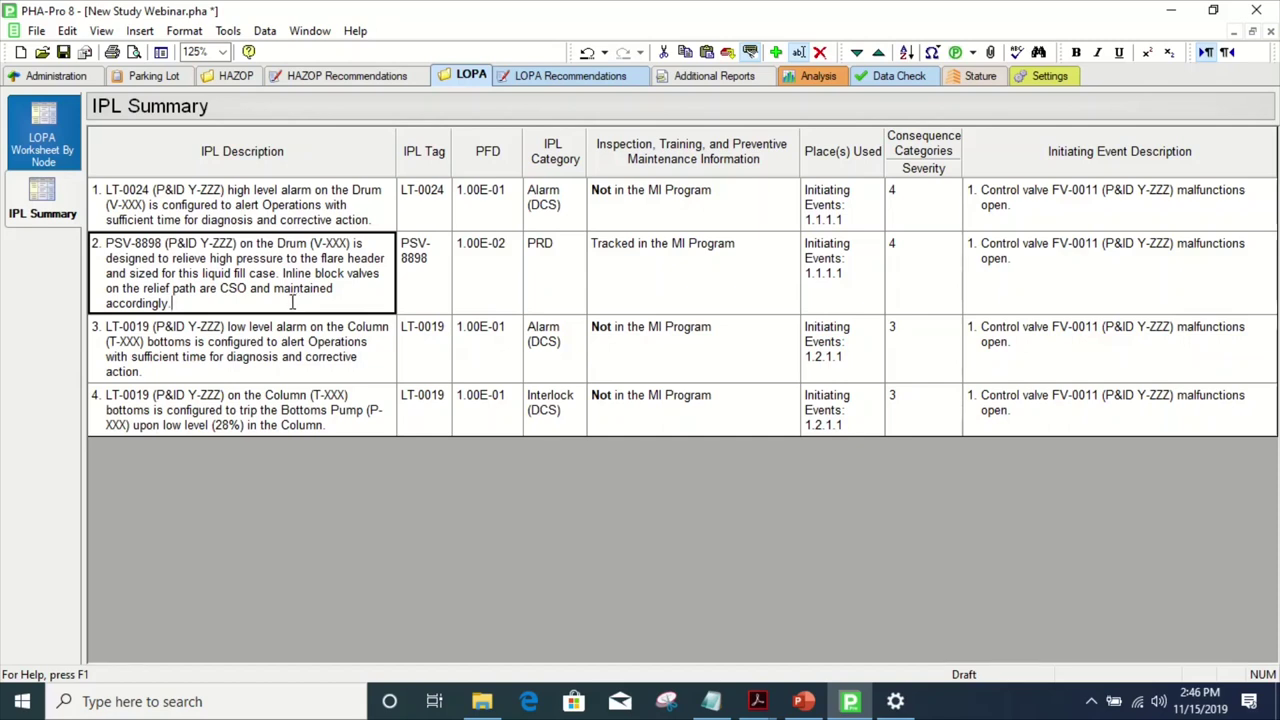
- Check the LT-0024 alarm's severity, description and MI Program wording, along with the LT-0019 low level alarm's severity and maintenance information
{"action": "left_click", "coordinate": [907, 200]}
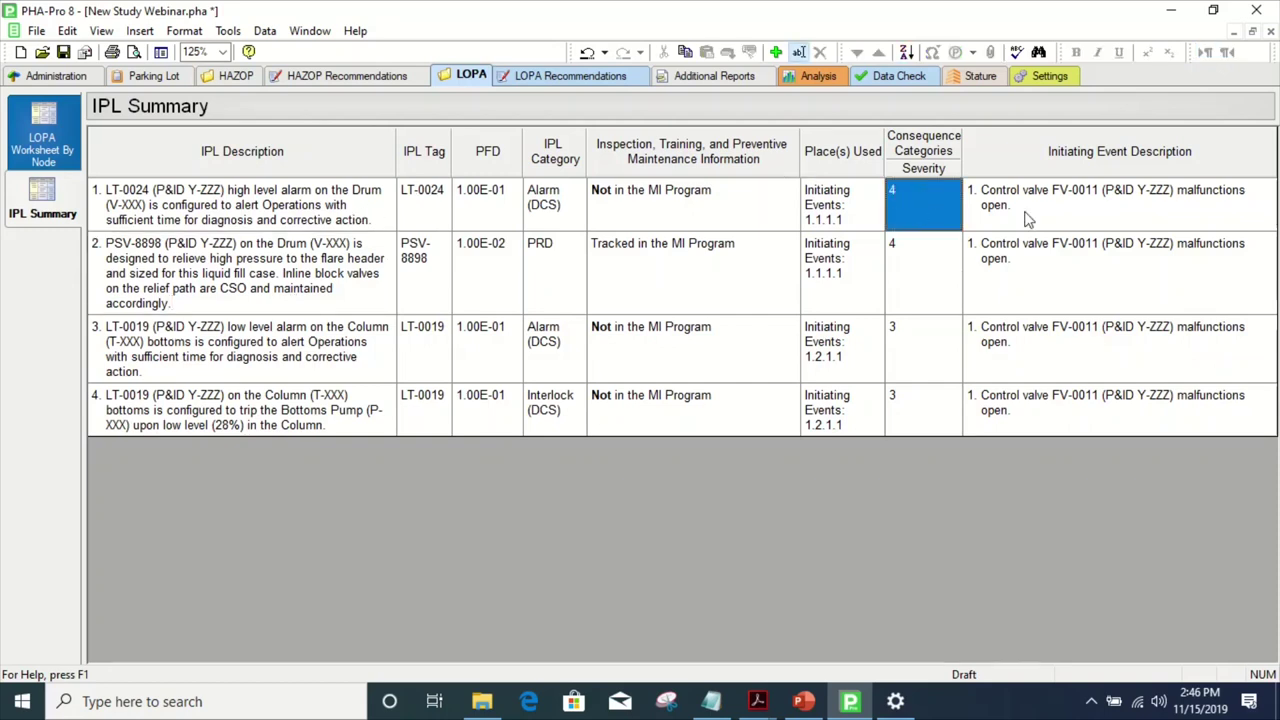
{"action": "left_click", "coordinate": [384, 220]}
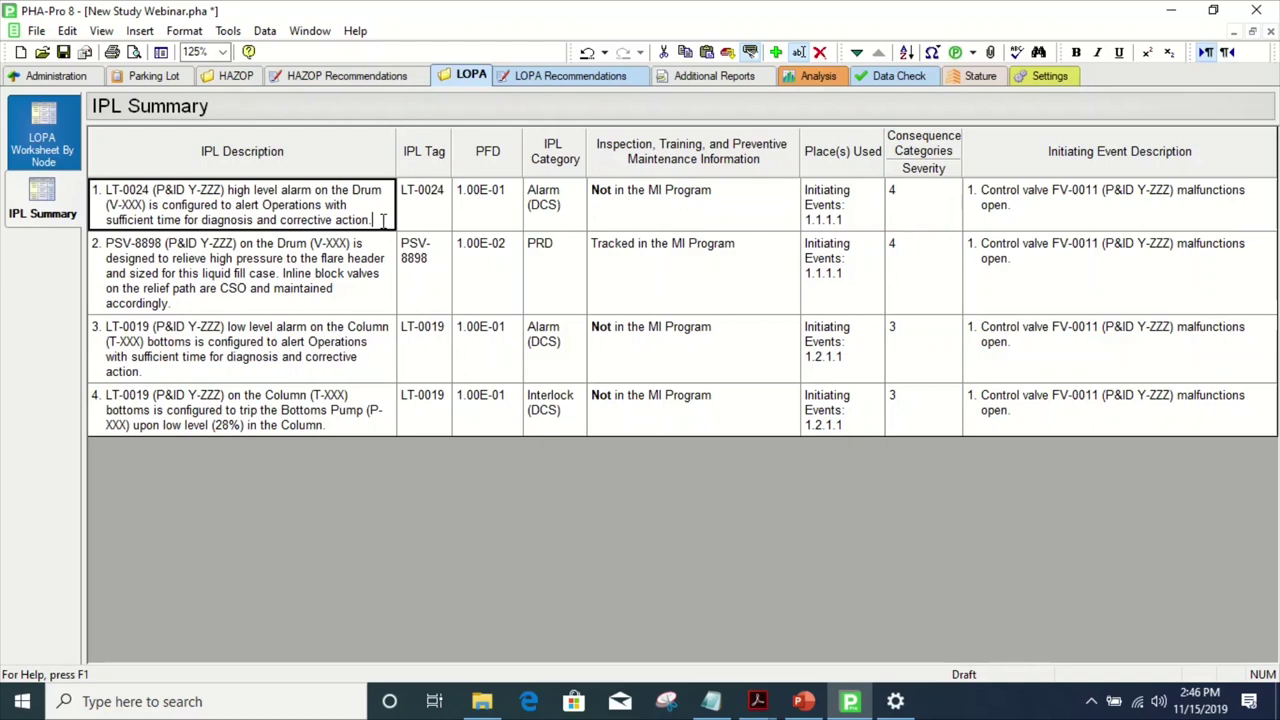
{"action": "key", "text": "shift+End"}
{"action": "left_click", "coordinate": [655, 208]}
{"action": "left_click", "coordinate": [655, 208]}
{"action": "left_click_drag", "start_coordinate": [714, 195], "coordinate": [592, 212]}
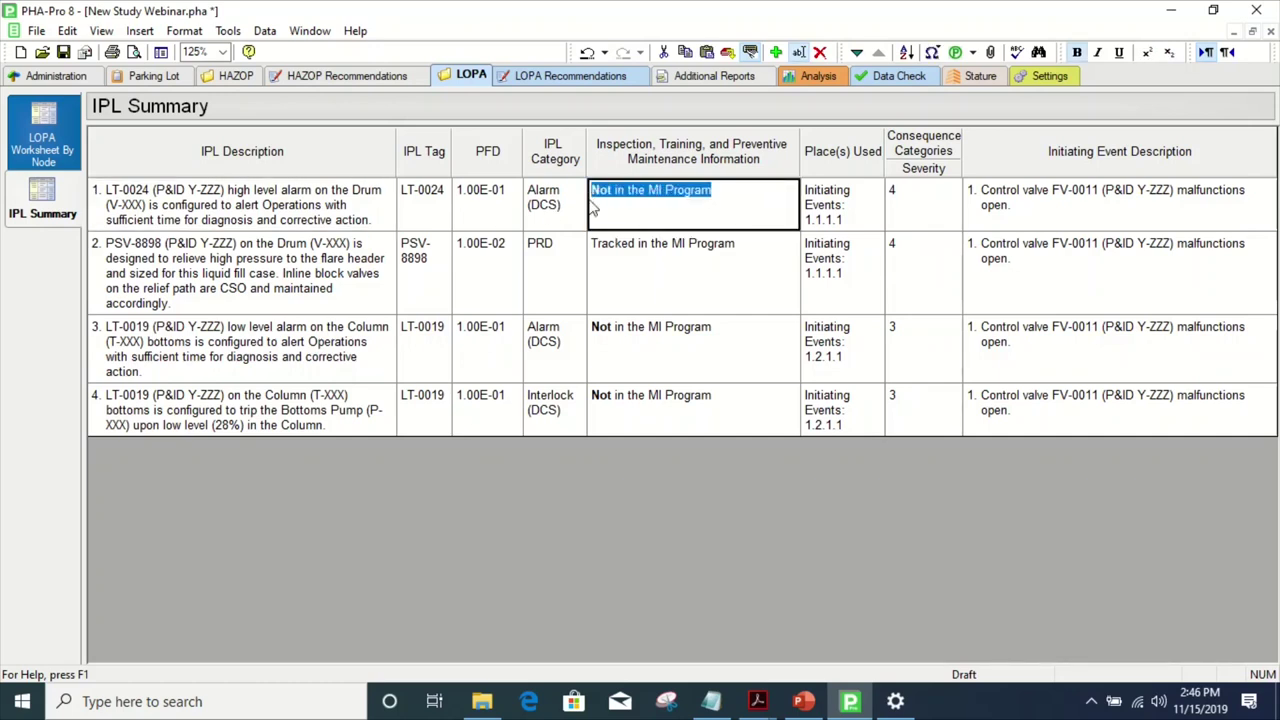
{"action": "left_click", "coordinate": [645, 207]}
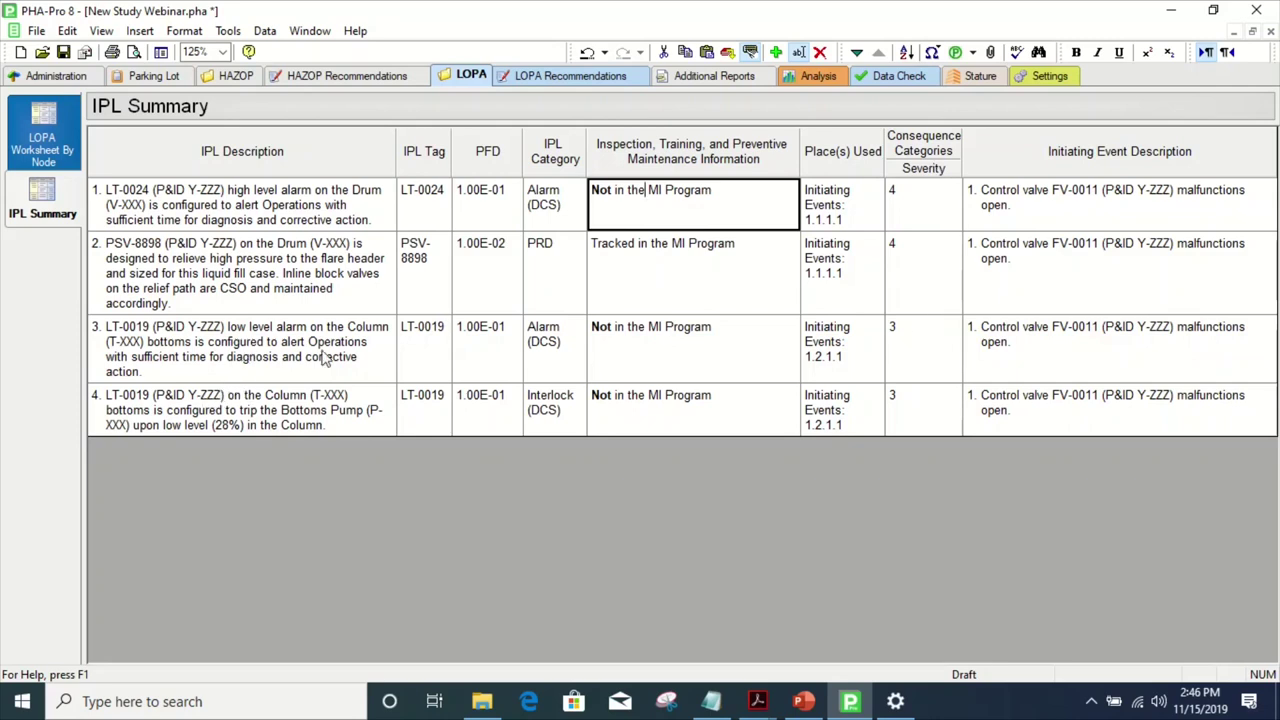
{"action": "left_click", "coordinate": [932, 338]}
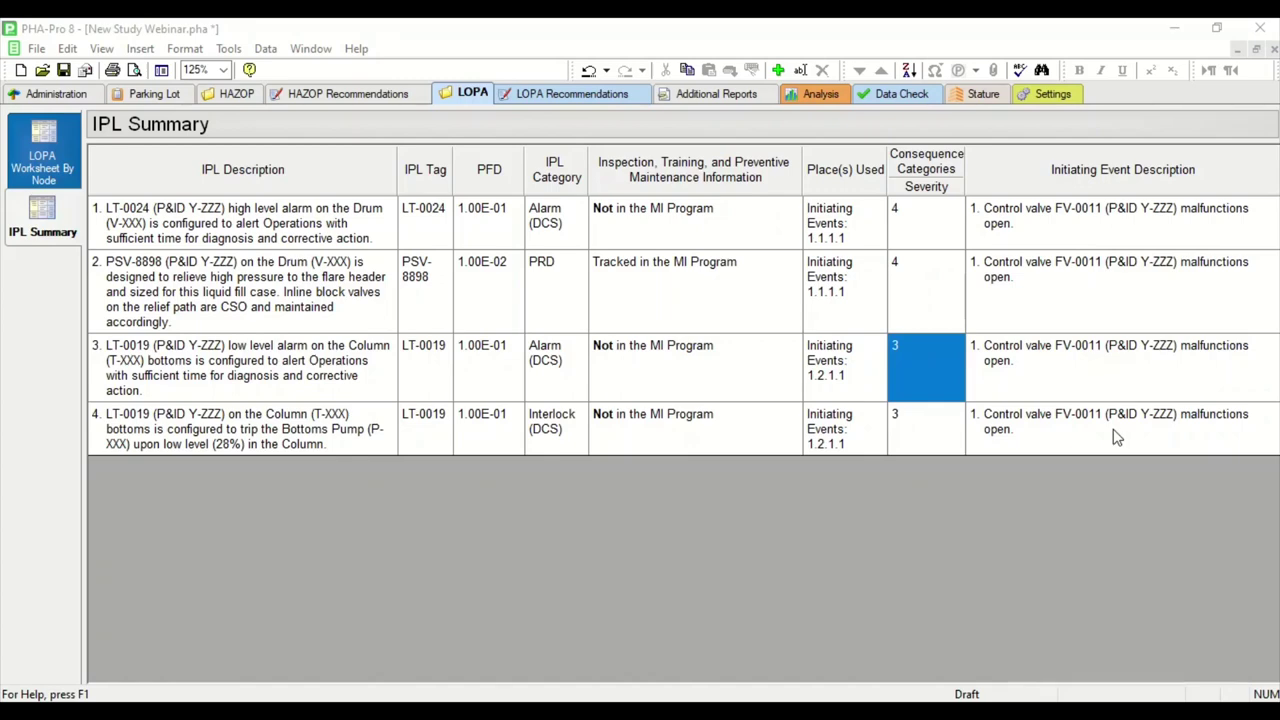
{"action": "left_click", "coordinate": [771, 376]}
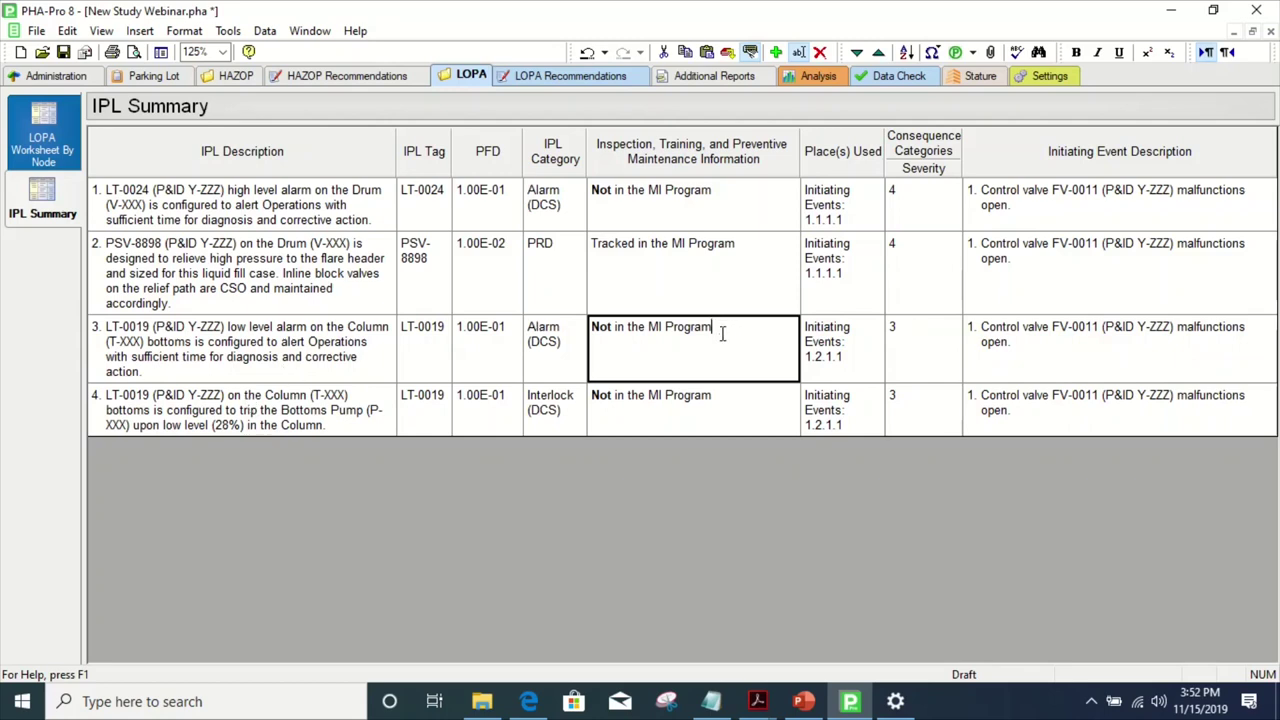
- Open the print settings for the IPL Summary sheet and compare the Print, HTML, Word Document and Text Export output types
{"action": "left_click", "coordinate": [37, 31]}
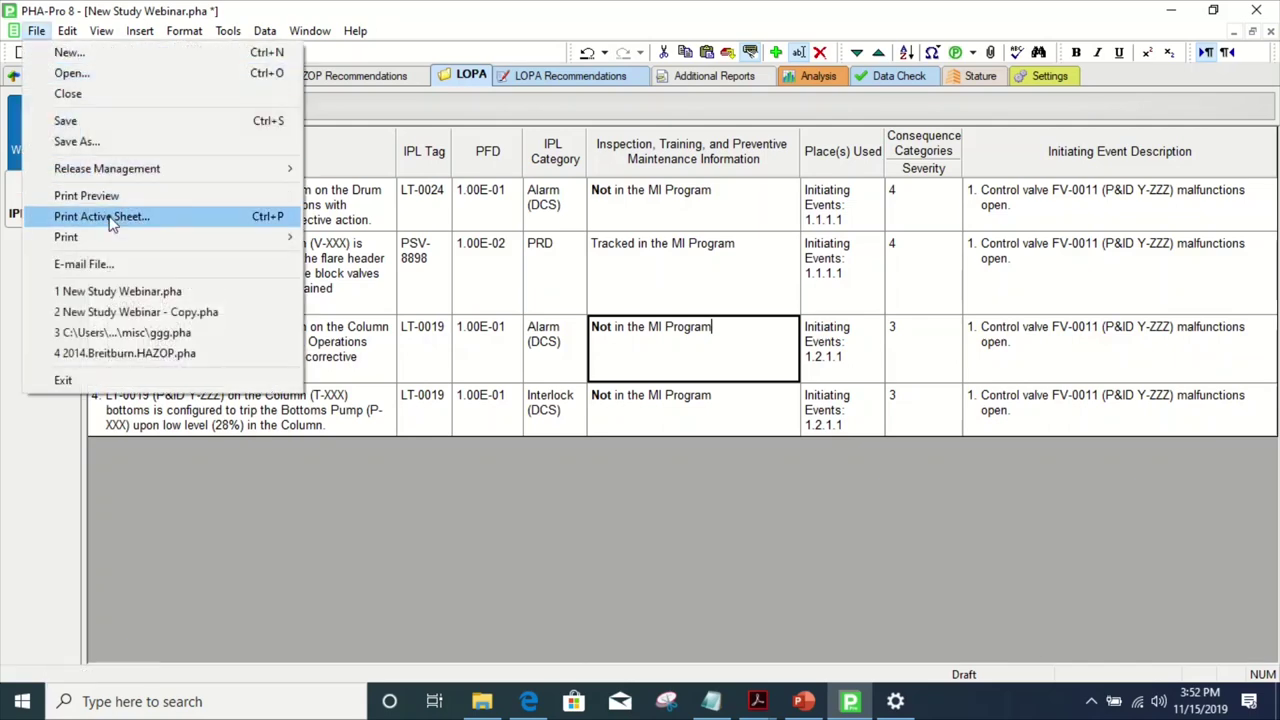
{"action": "left_click", "coordinate": [105, 217]}
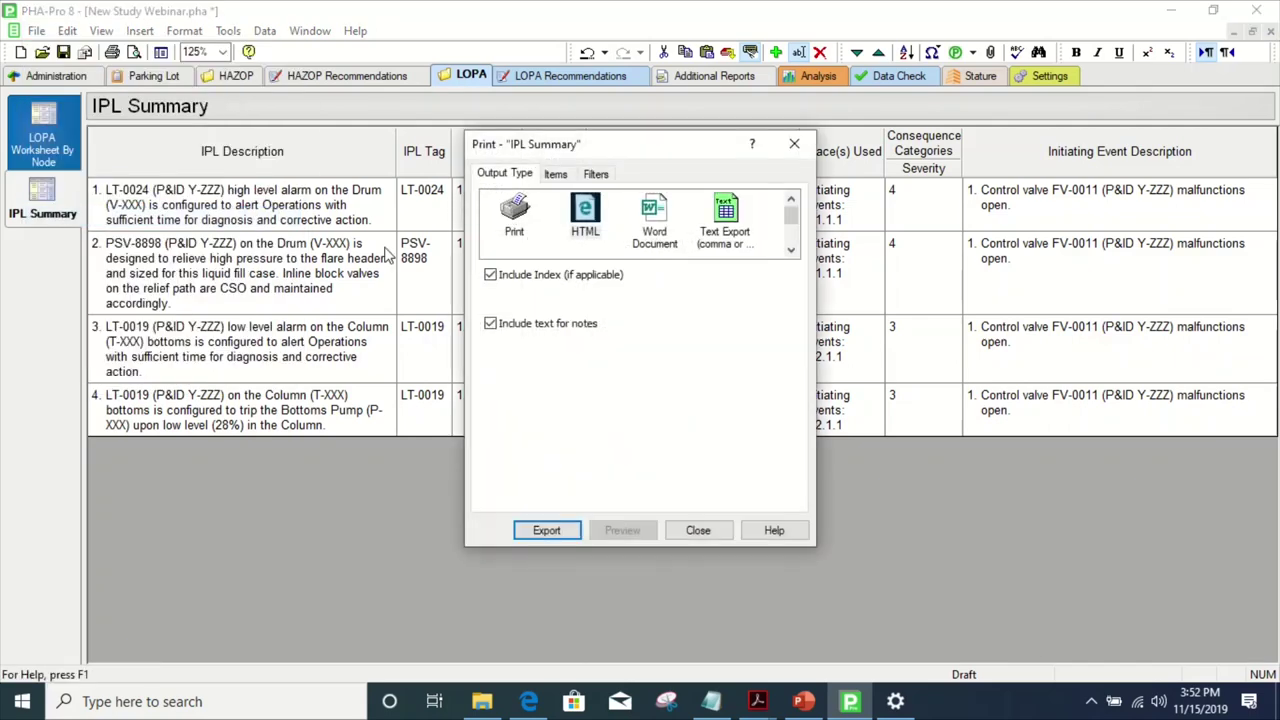
{"action": "left_click", "coordinate": [516, 212]}
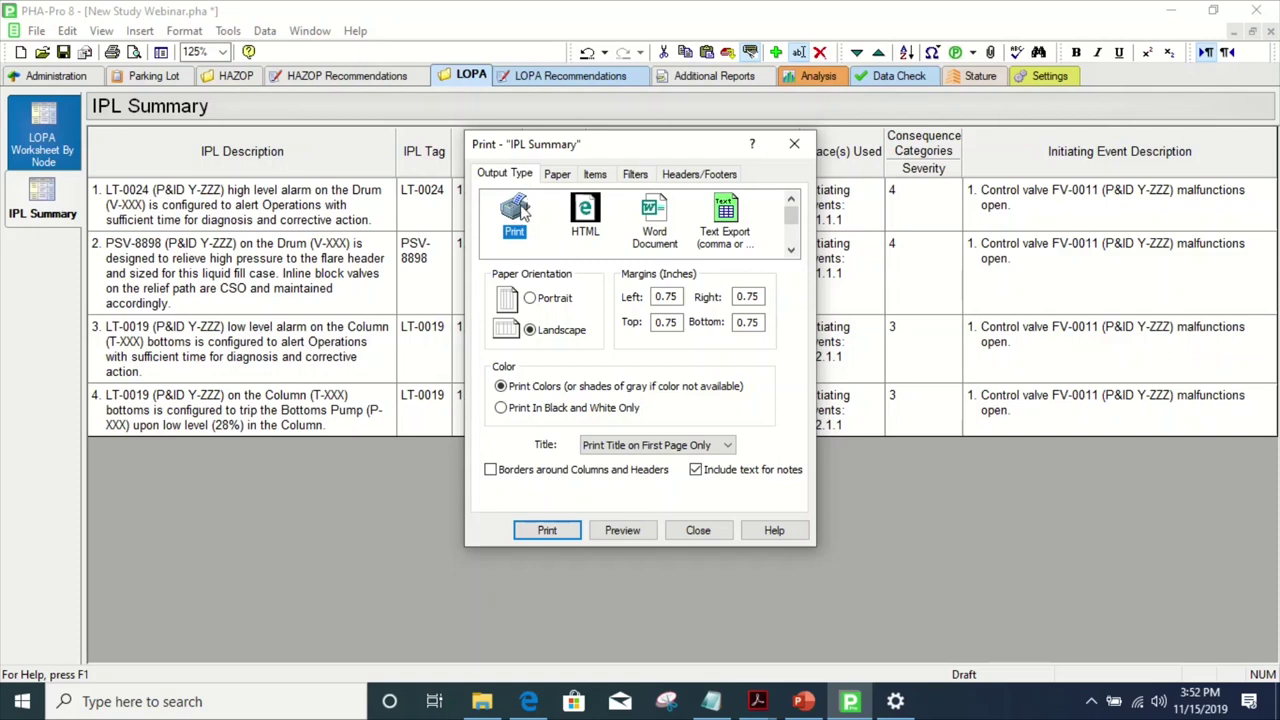
{"action": "left_click", "coordinate": [590, 222]}
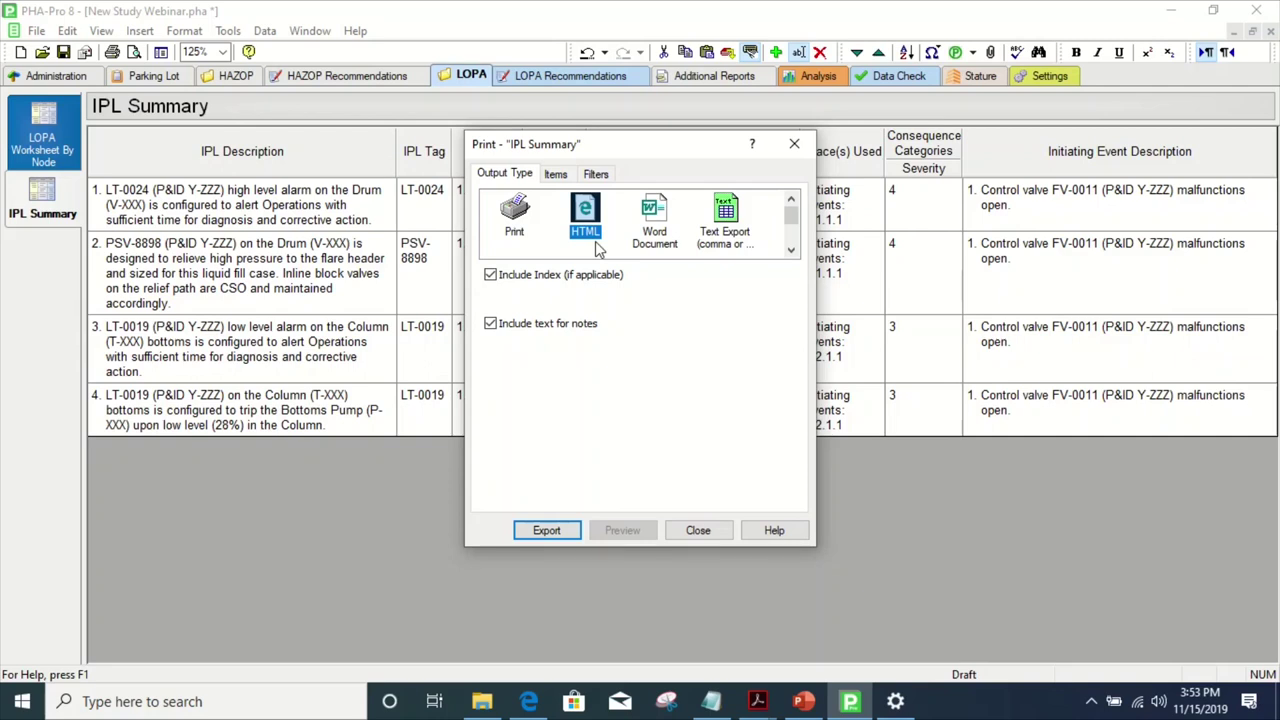
{"action": "left_click", "coordinate": [653, 238]}
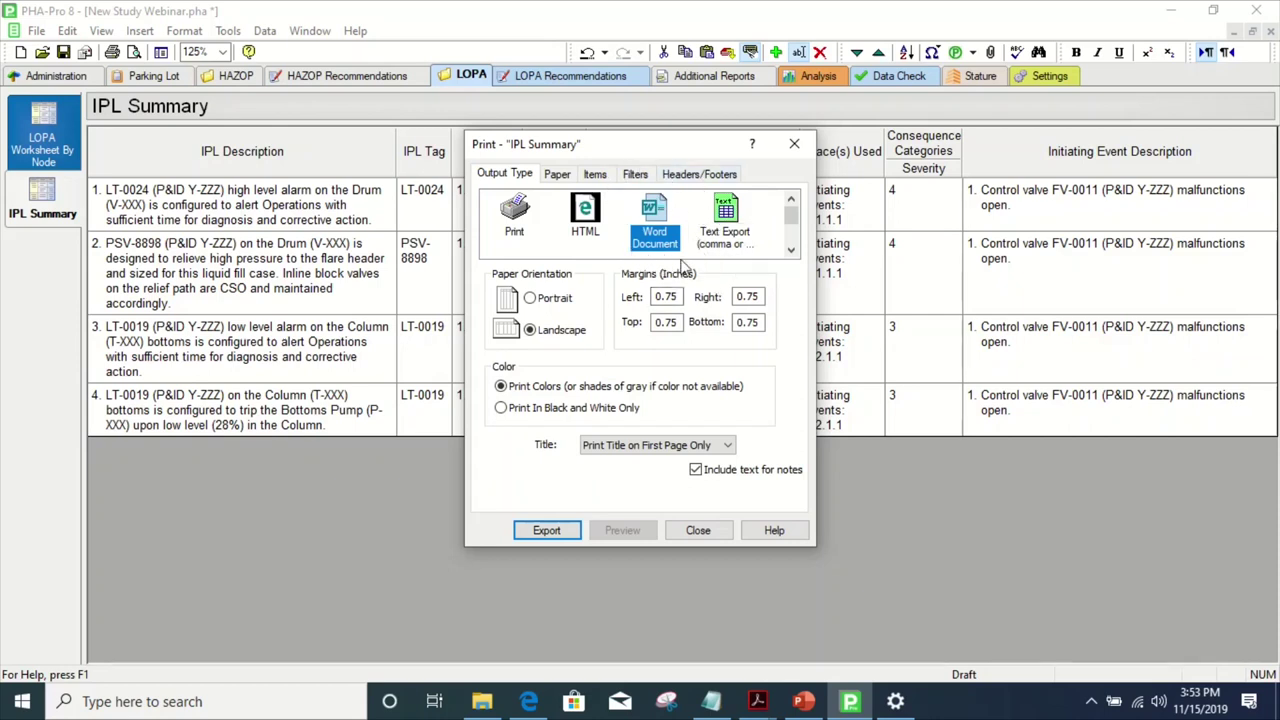
{"action": "left_click", "coordinate": [722, 224]}
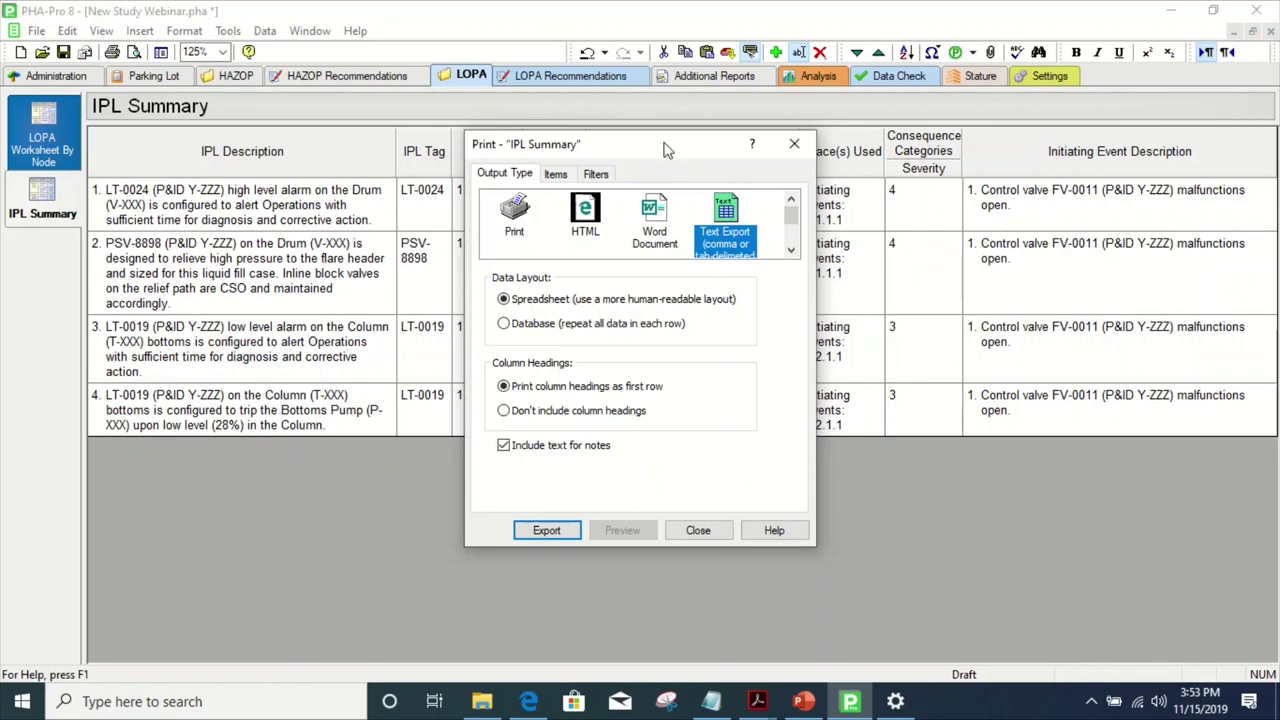
{"action": "left_click_drag", "start_coordinate": [667, 149], "coordinate": [1003, 195]}
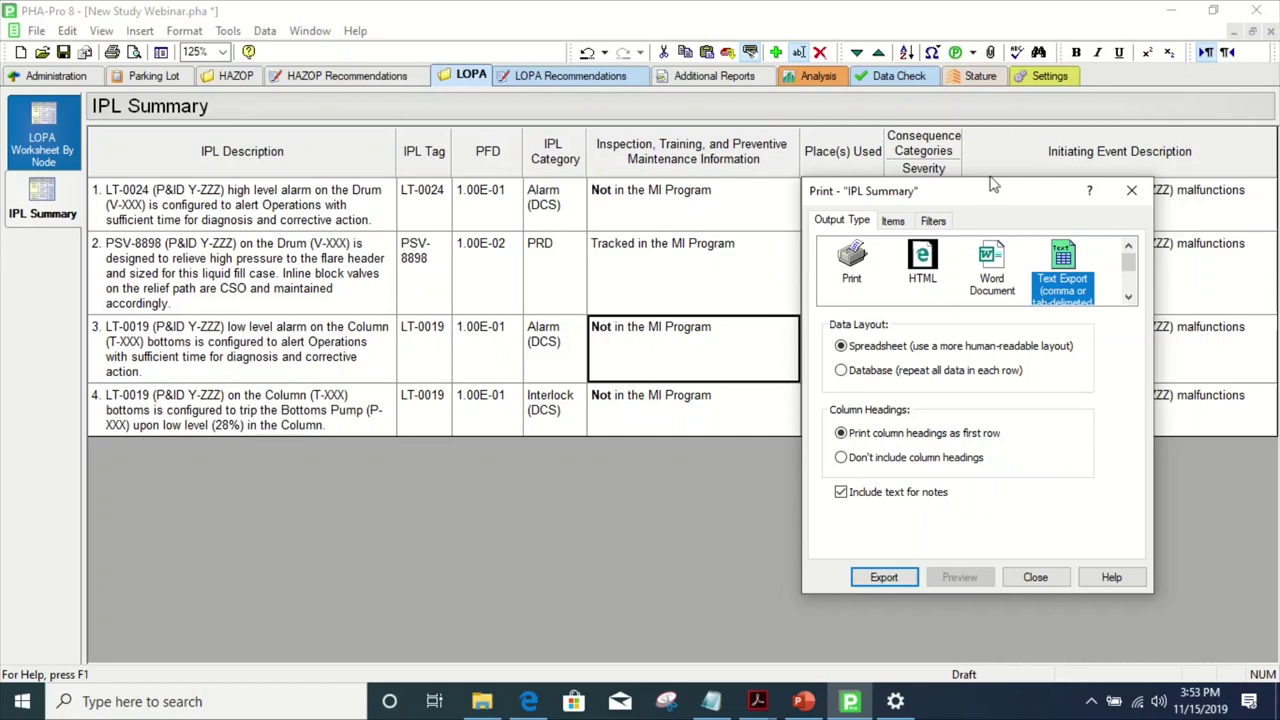
{"action": "left_click_drag", "start_coordinate": [1000, 194], "coordinate": [535, 205]}
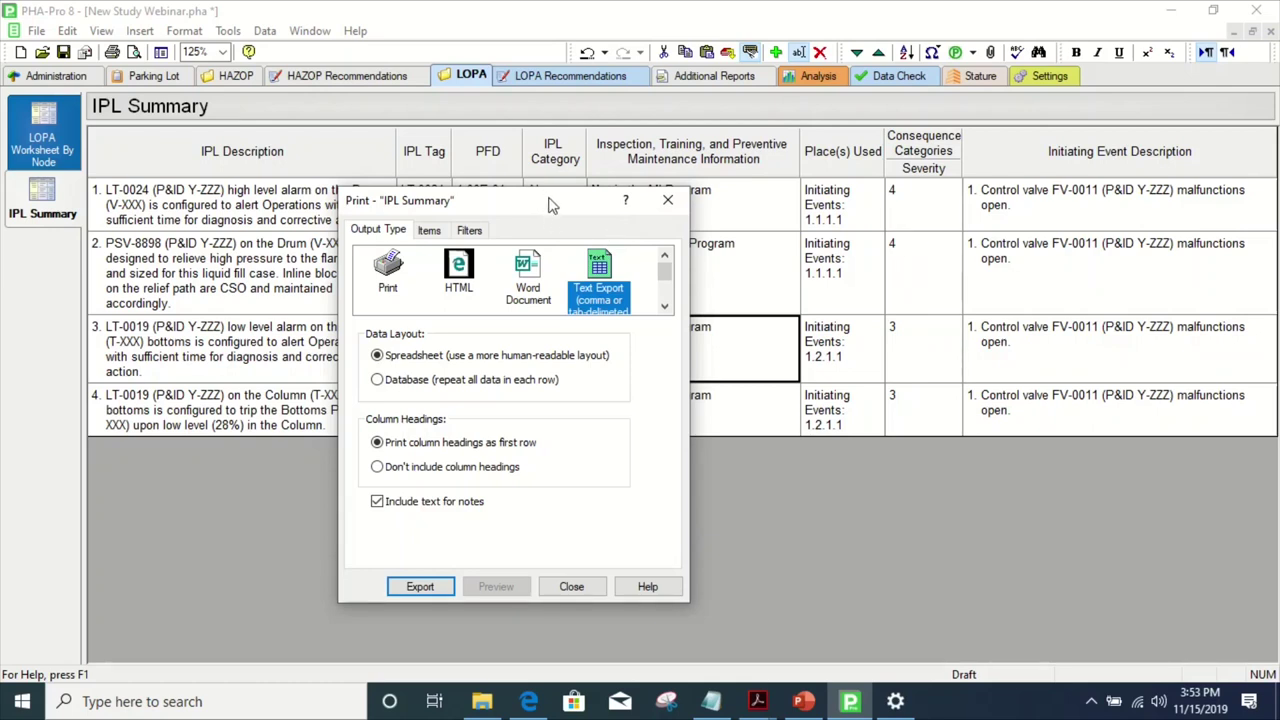
{"action": "left_click_drag", "start_coordinate": [548, 203], "coordinate": [732, 127]}
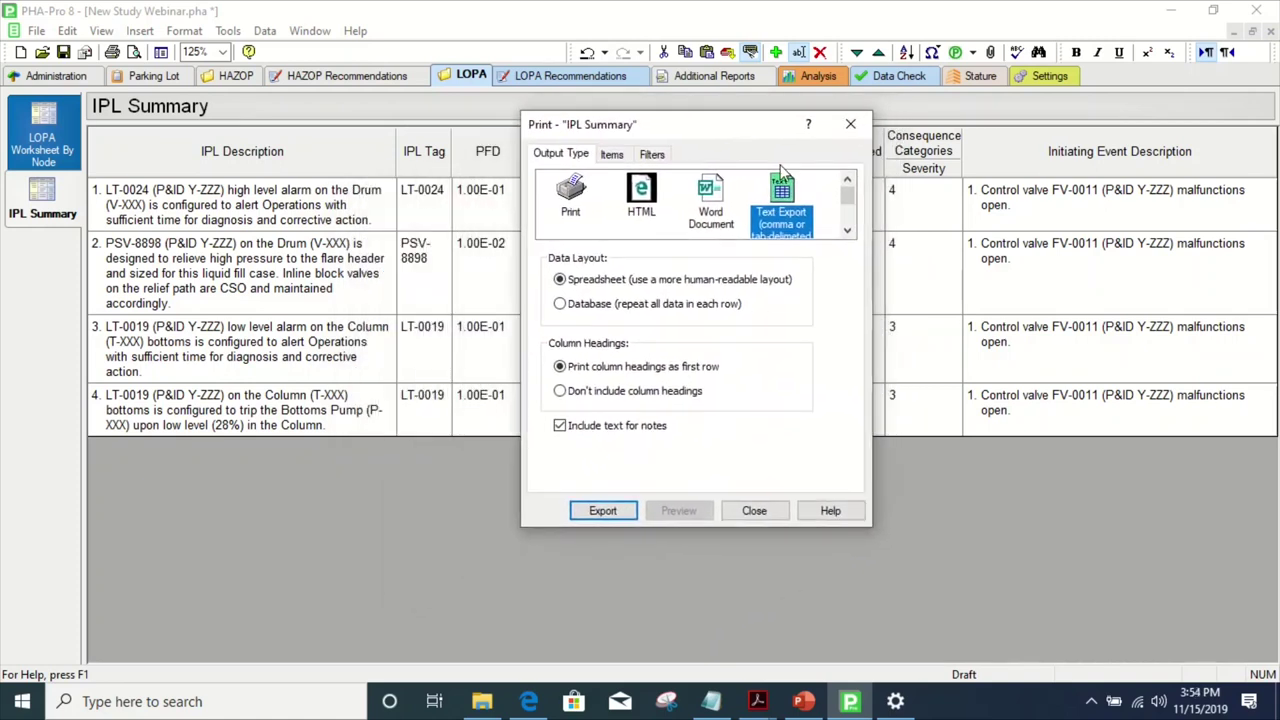
- Add a report filter including only Independent Protection Layers whose Inspection, Training, and Preventive Maintenance Information is "Not in the MI Program"
{"action": "left_click", "coordinate": [614, 156]}
{"action": "left_click", "coordinate": [652, 156]}
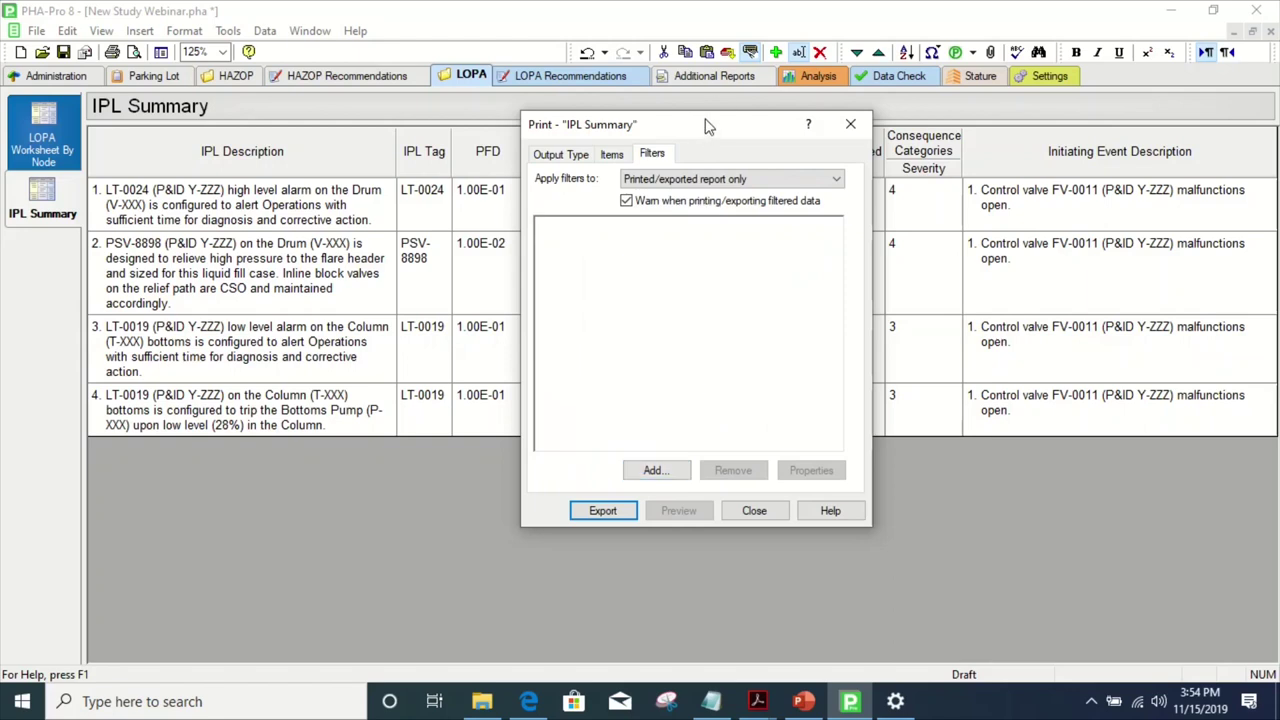
{"action": "left_click_drag", "start_coordinate": [705, 127], "coordinate": [753, 115]}
{"action": "left_click", "coordinate": [688, 459]}
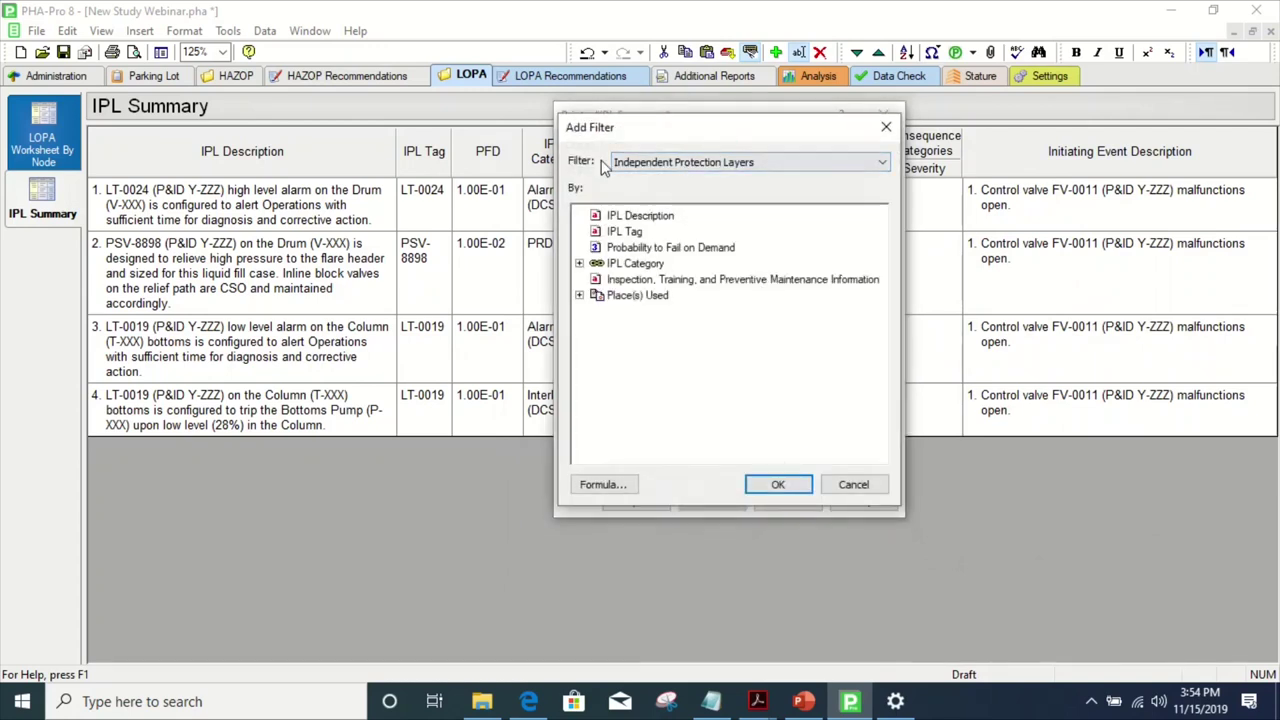
{"action": "left_click", "coordinate": [658, 284]}
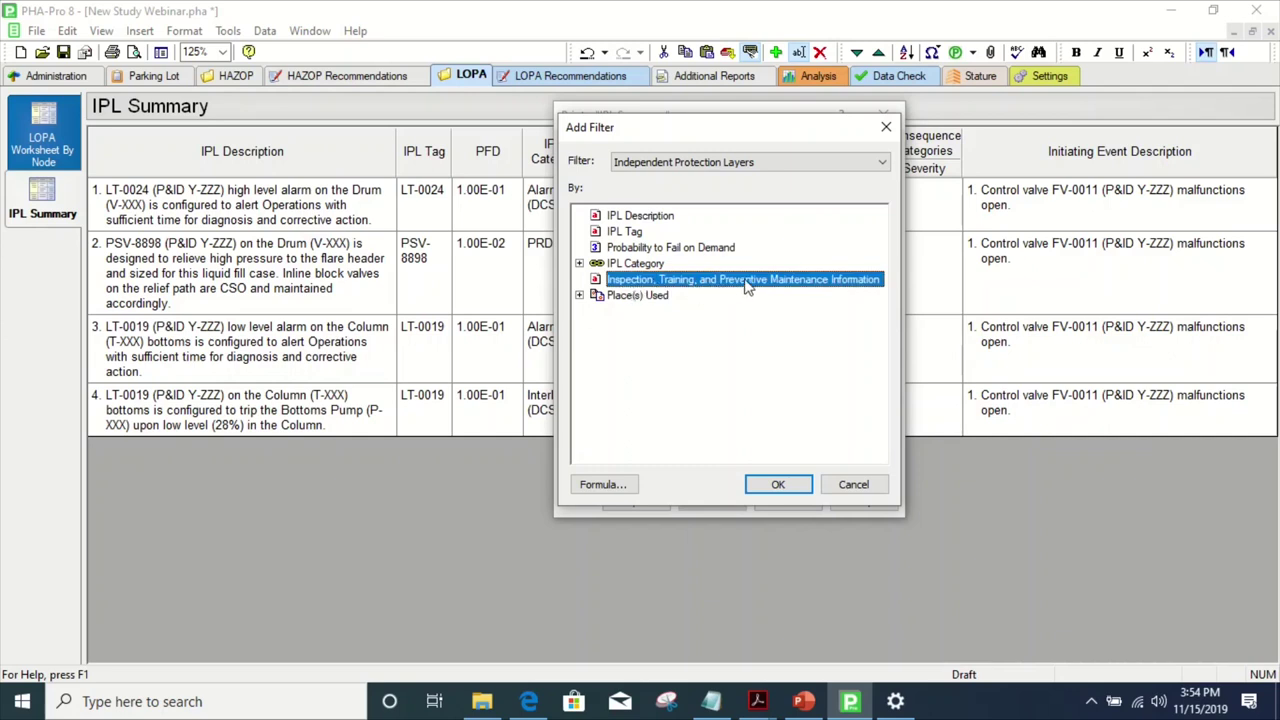
{"action": "left_click", "coordinate": [778, 484]}
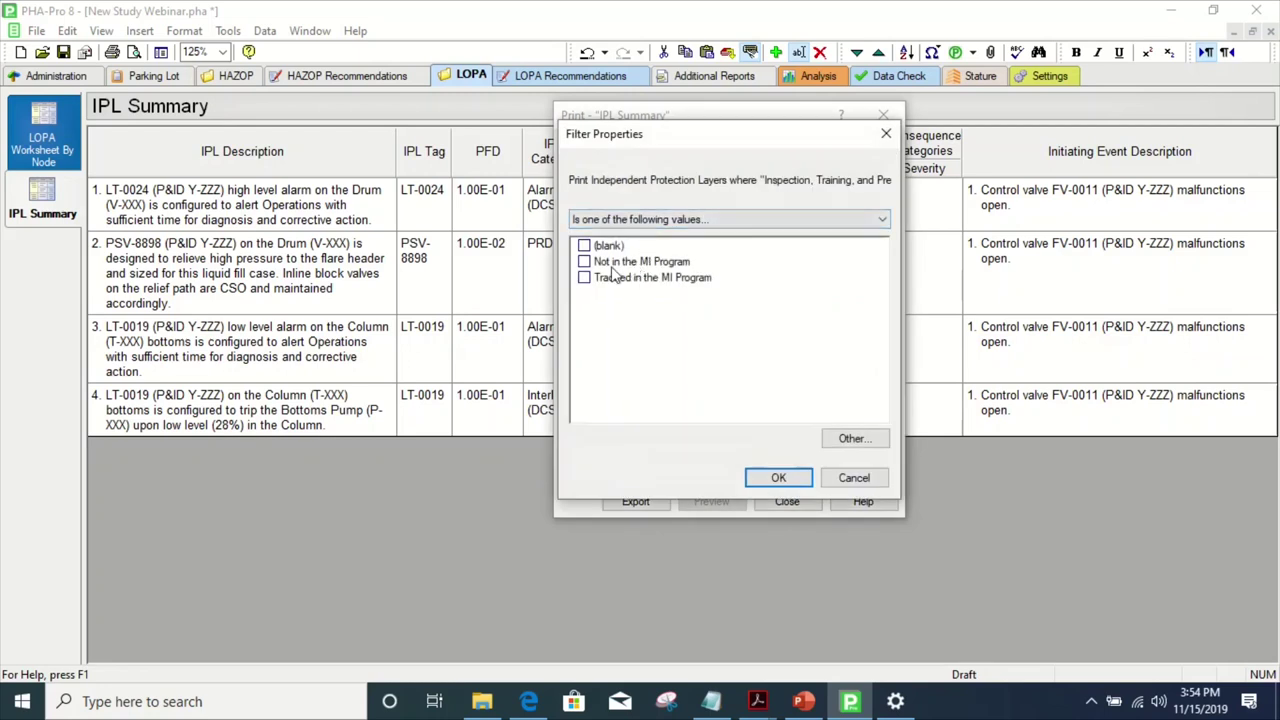
{"action": "left_click", "coordinate": [584, 261]}
{"action": "left_click", "coordinate": [776, 479]}
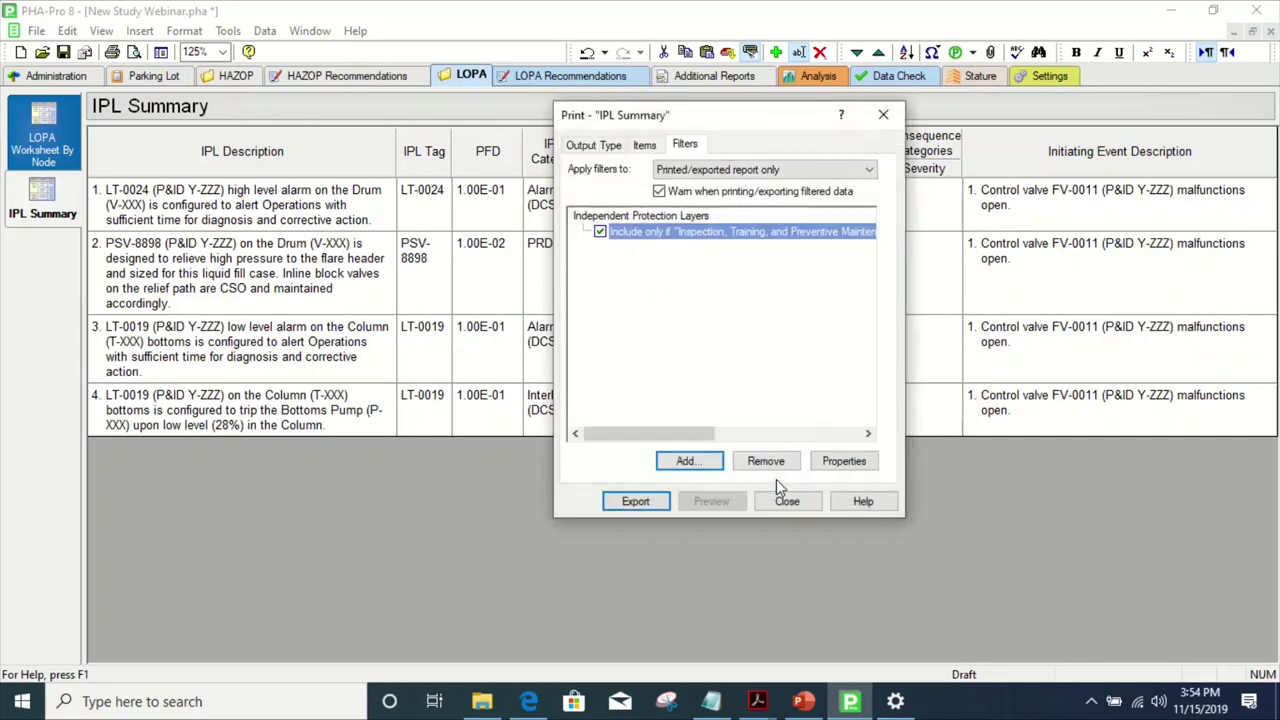
- Preview the filtered IPL Summary with the Print output type, inspect its rows close up and leave the preview
{"action": "left_click", "coordinate": [593, 145]}
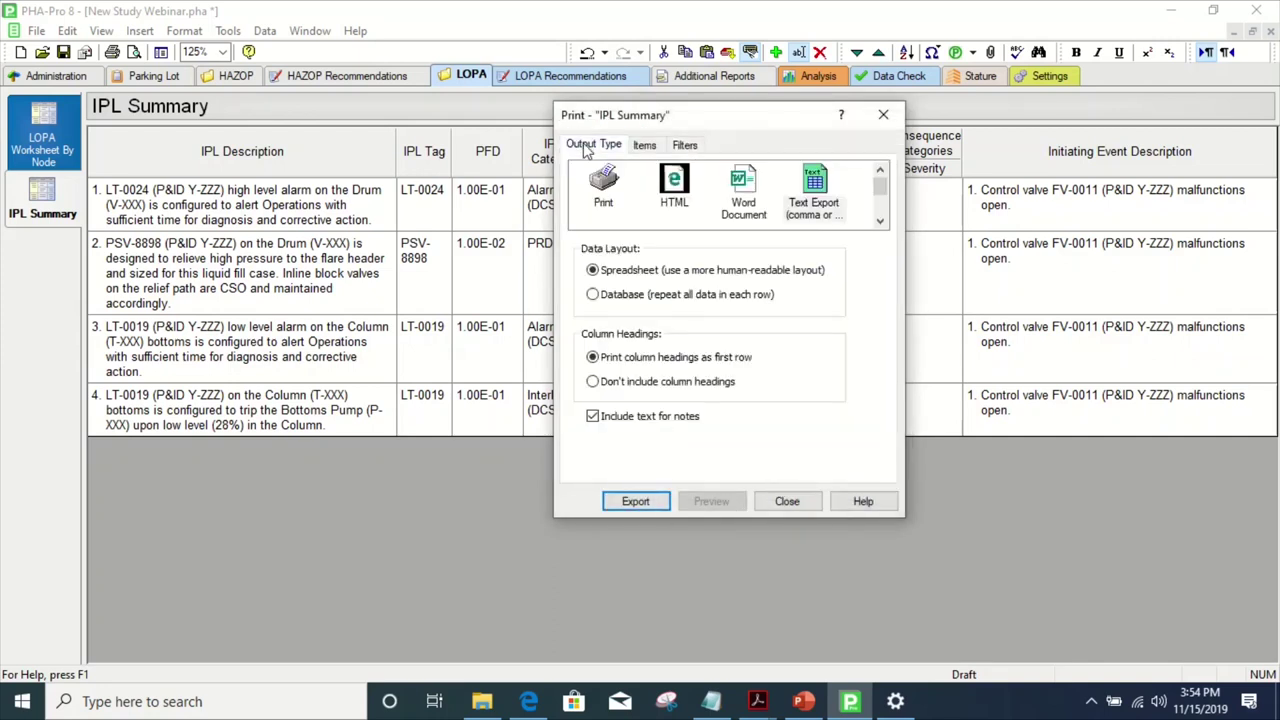
{"action": "left_click", "coordinate": [610, 187]}
{"action": "left_click", "coordinate": [709, 500]}
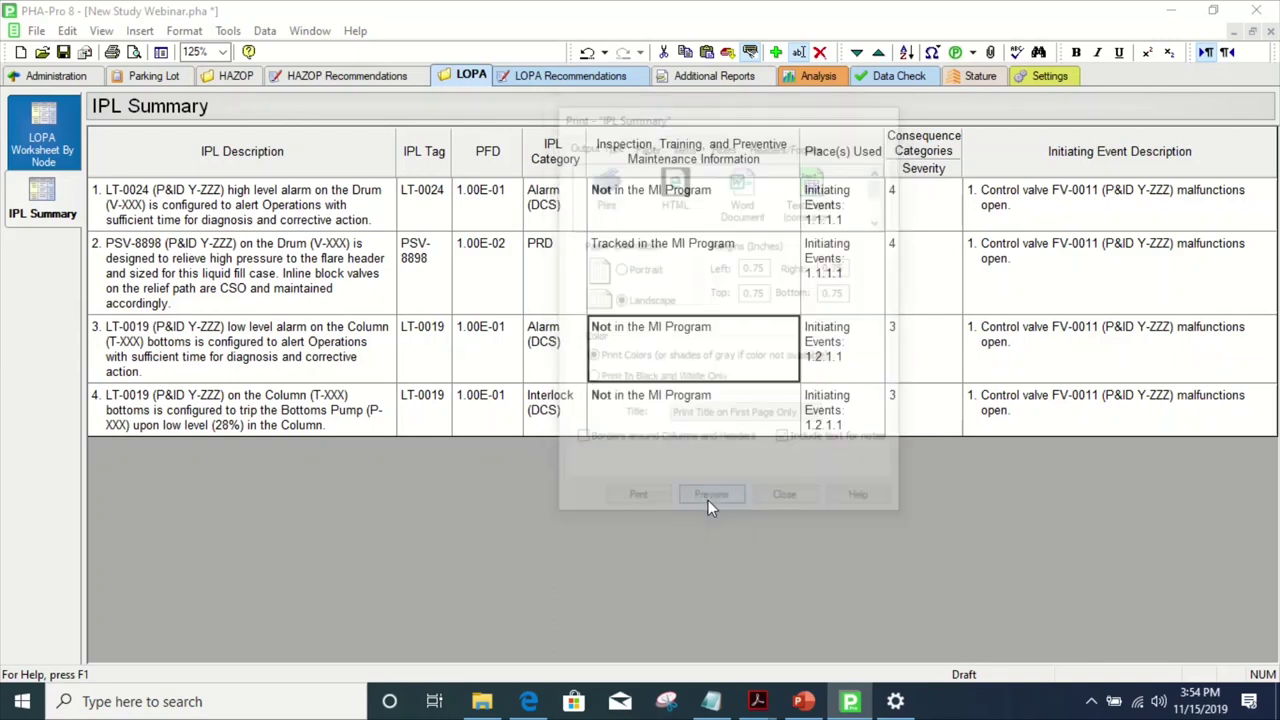
{"action": "left_click", "coordinate": [584, 395]}
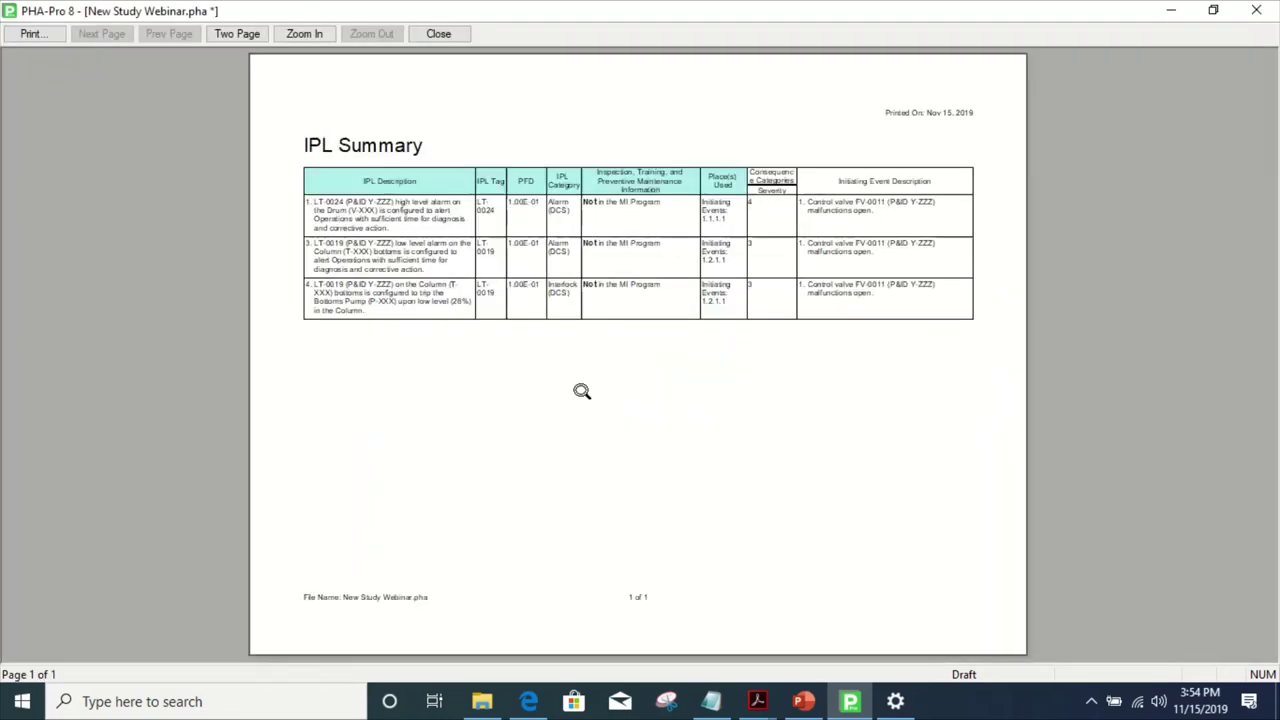
{"action": "left_click", "coordinate": [625, 245]}
{"action": "left_click", "coordinate": [625, 245]}
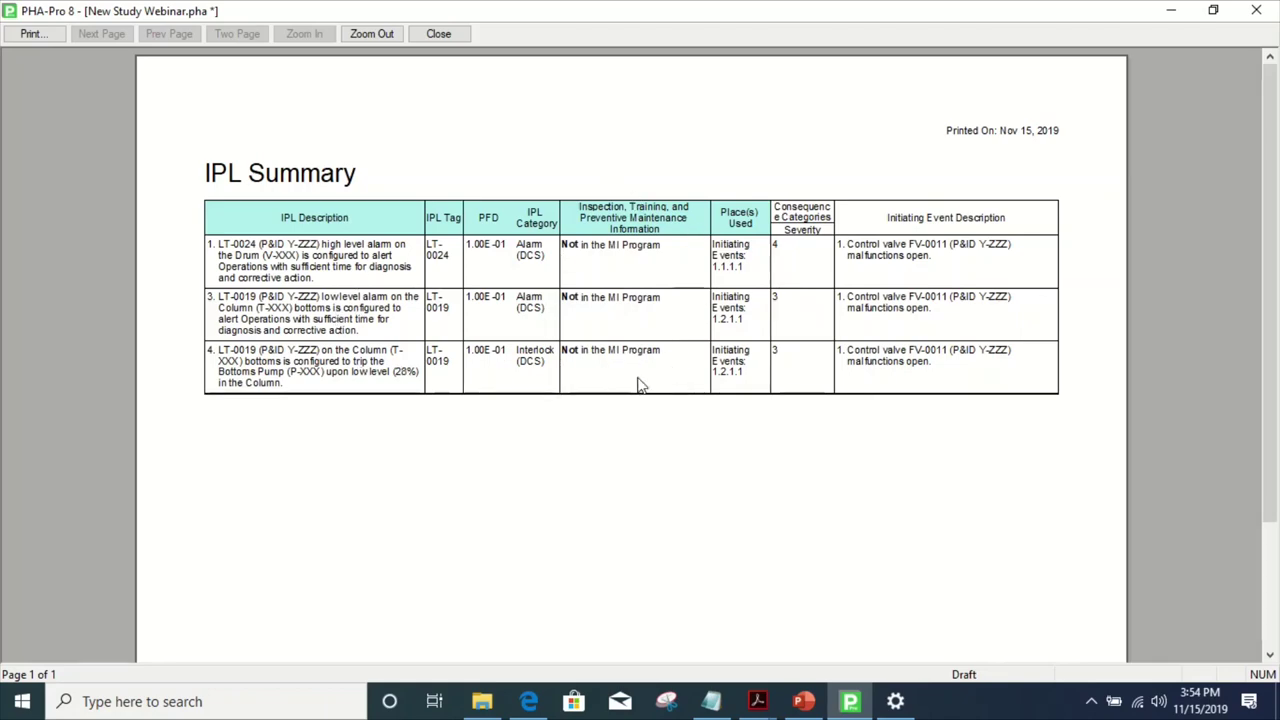
{"action": "left_click", "coordinate": [450, 38]}
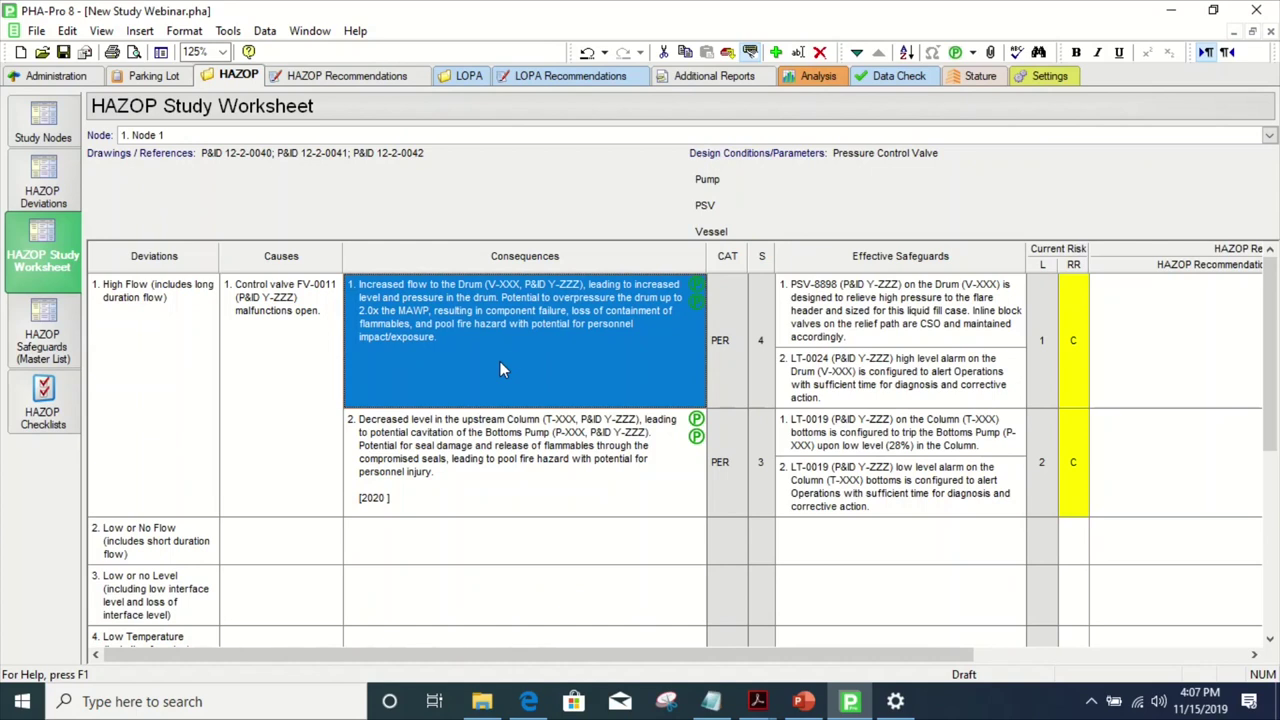
- Examine the Parking Lot markers on the first High Flow consequence and view the available marker types
{"action": "left_click", "coordinate": [501, 363]}
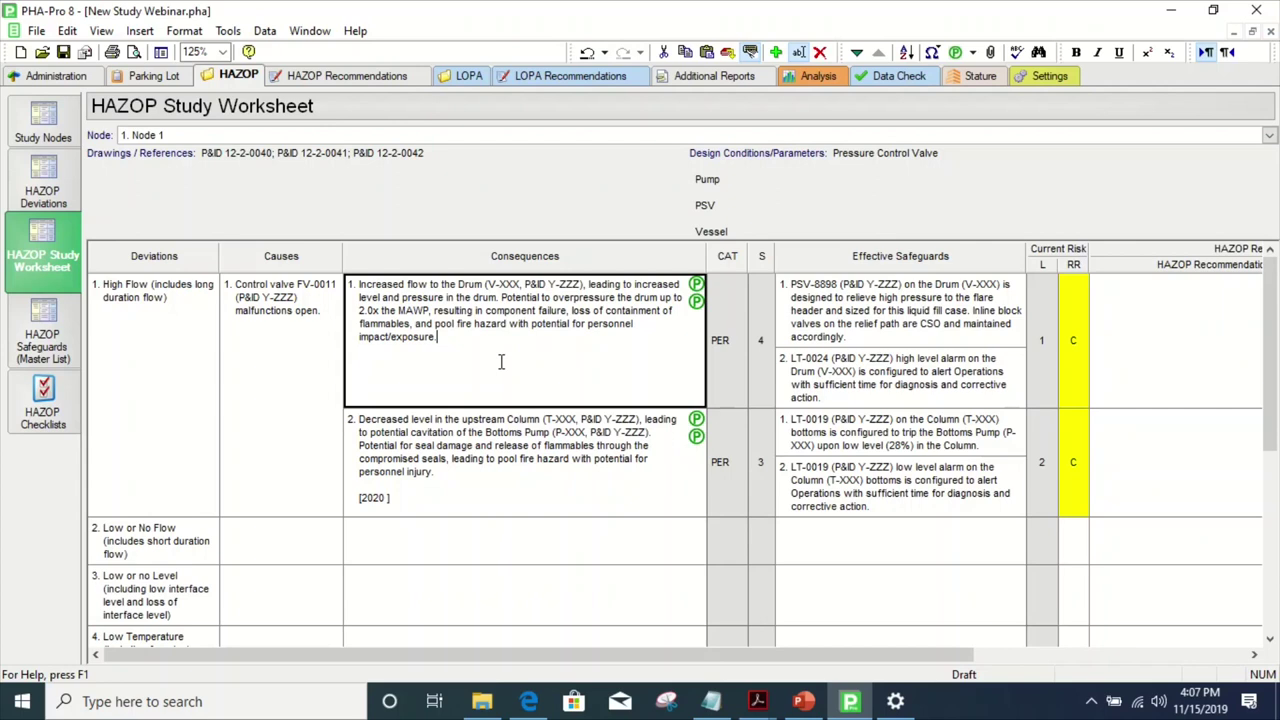
{"action": "left_click", "coordinate": [697, 301]}
{"action": "left_click", "coordinate": [625, 310]}
{"action": "left_click", "coordinate": [973, 54]}
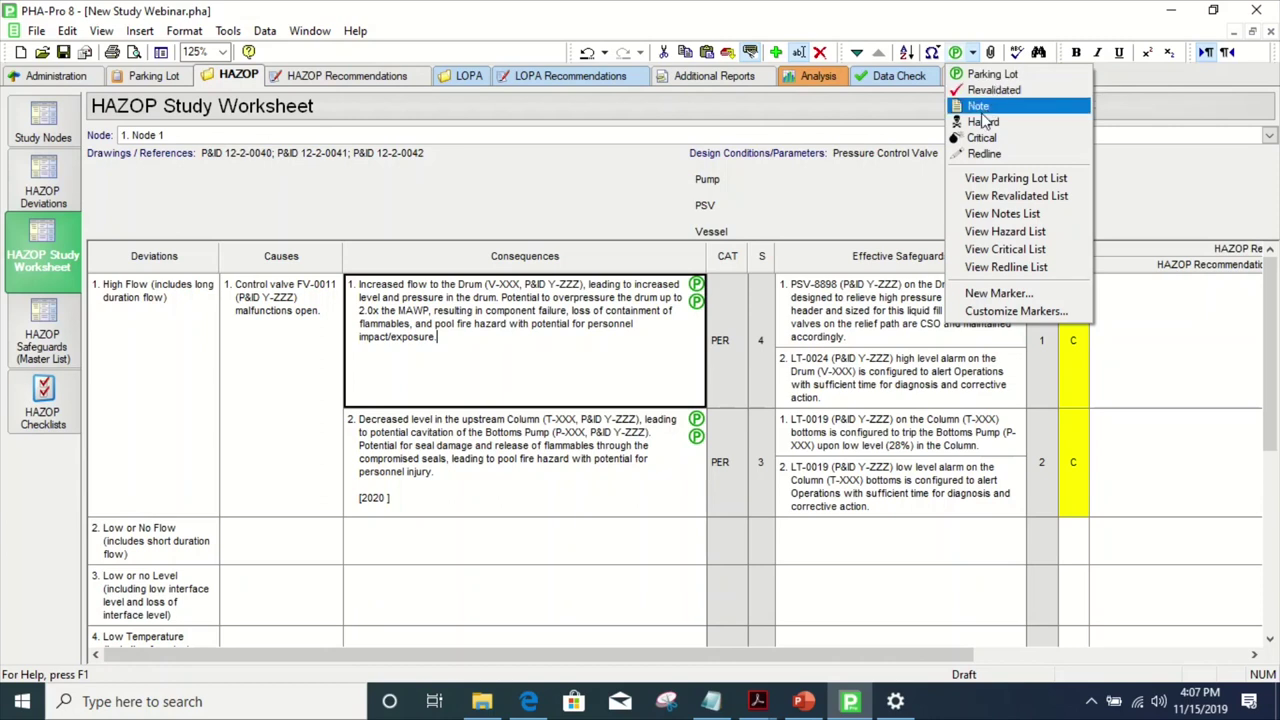
{"action": "left_click", "coordinate": [973, 54]}
{"action": "left_click", "coordinate": [850, 335]}
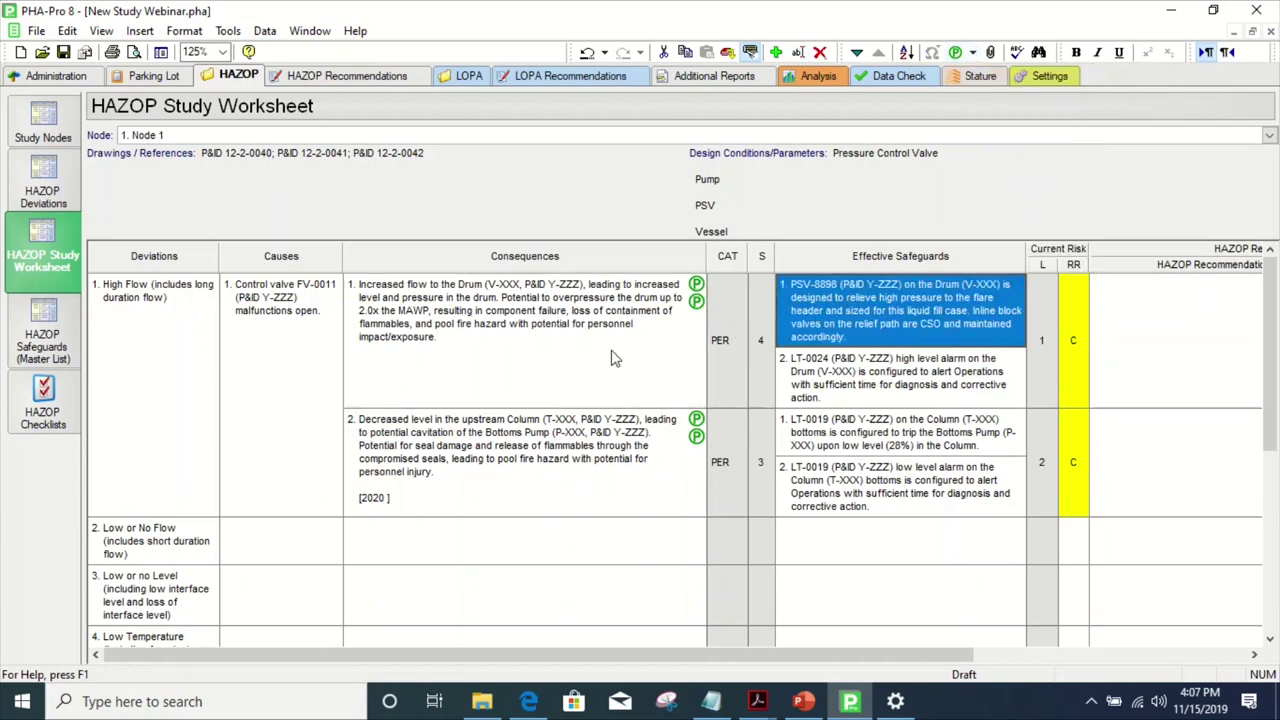
- Review the High Flow deviation's first consequence and its control valve FV-0011 cause in the HAZOP Study Worksheet
{"action": "left_click", "coordinate": [612, 352]}
{"action": "left_click", "coordinate": [282, 375]}
{"action": "left_click", "coordinate": [152, 343]}
{"action": "left_click", "coordinate": [252, 346]}
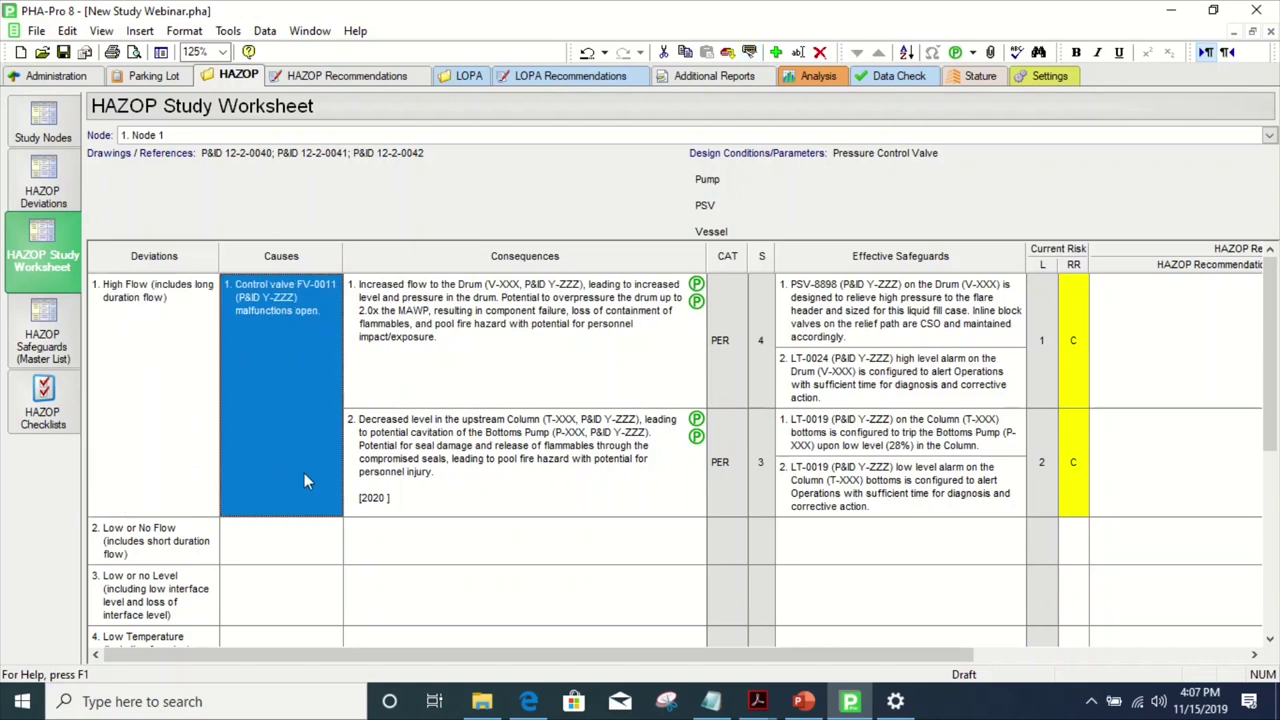
{"action": "left_click", "coordinate": [278, 398]}
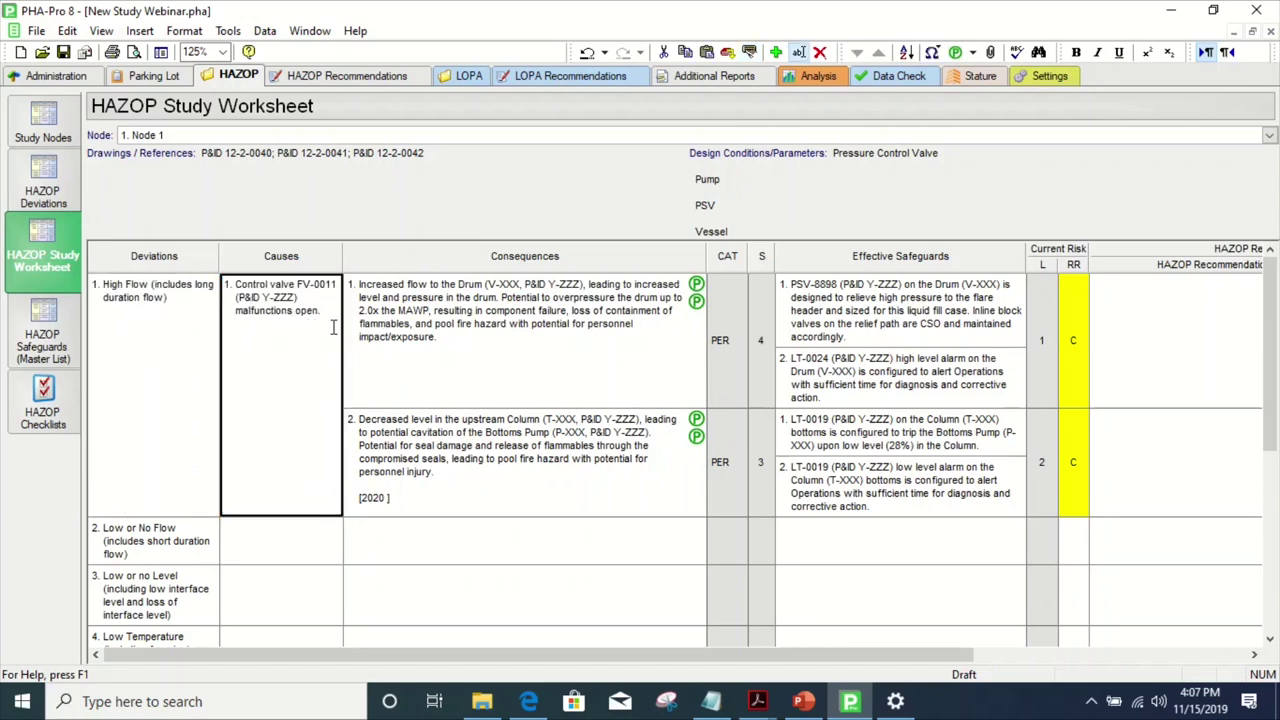
- Add a Parking Lot marker to the High Flow deviation's control valve FV-0011 cause and open its entry
{"action": "left_click", "coordinate": [968, 52]}
{"action": "left_click", "coordinate": [992, 74]}
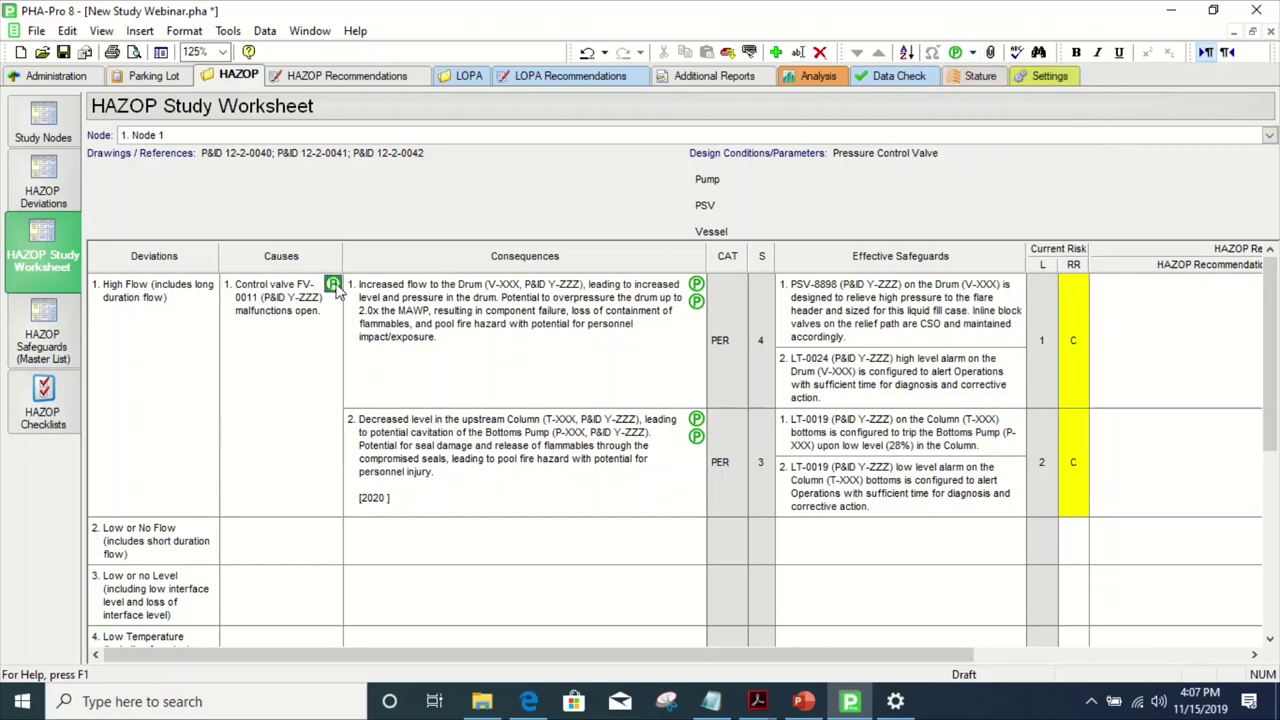
{"action": "left_click", "coordinate": [333, 285]}
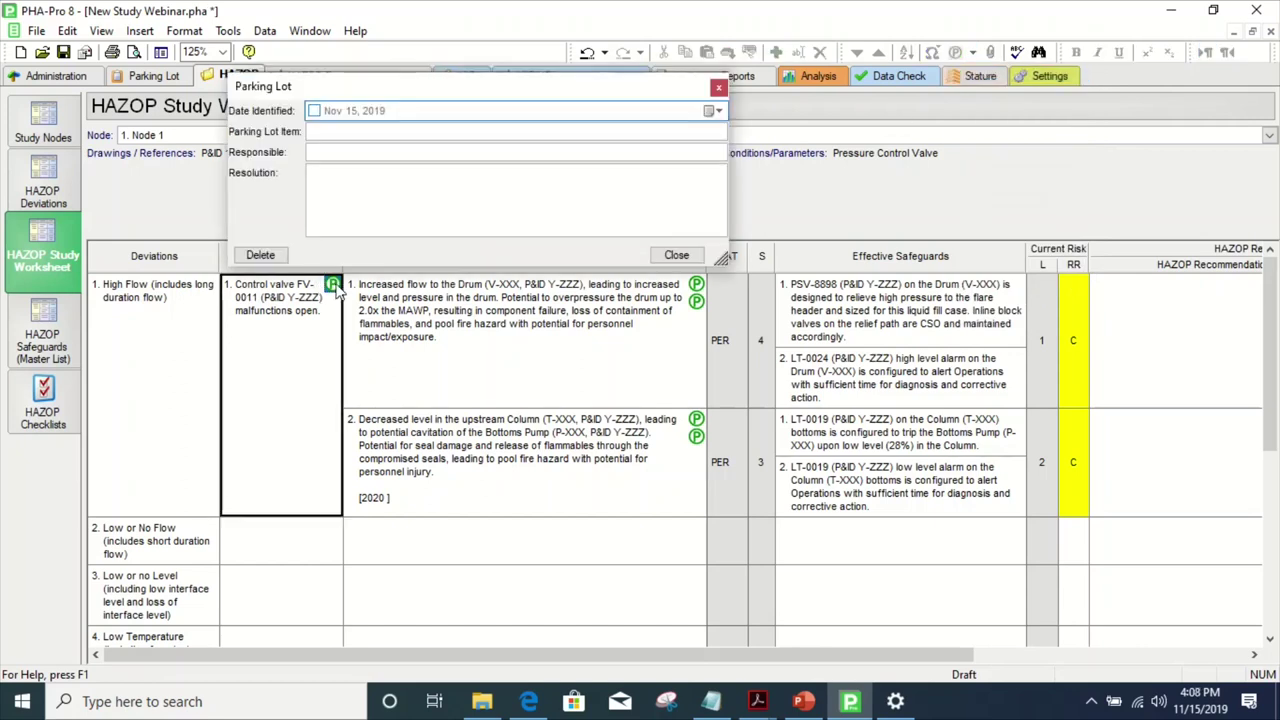
- Enter "redline P&ID XXXX" as the cause's Parking Lot item, leave the responsible party blank and close the entry
{"action": "left_click", "coordinate": [322, 132]}
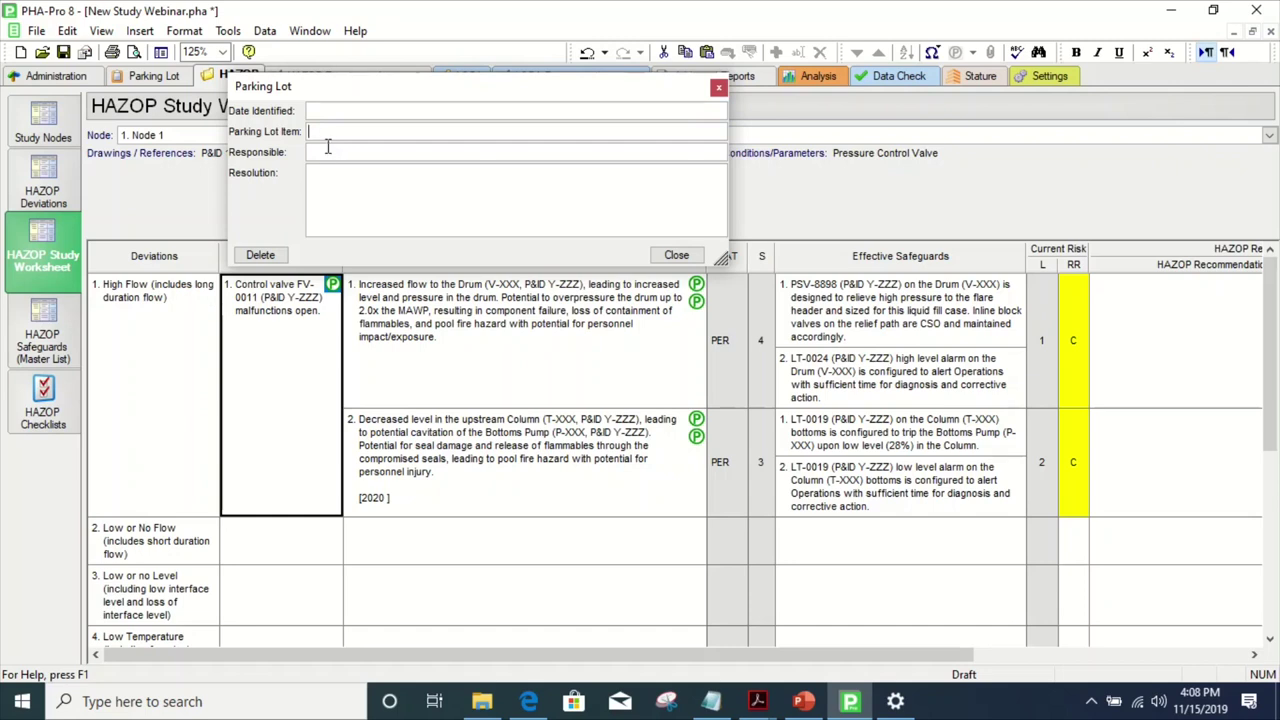
{"action": "type", "text": "REdline"}
{"action": "key", "text": "ctrl+a"}
{"action": "type", "text": "redline P"}
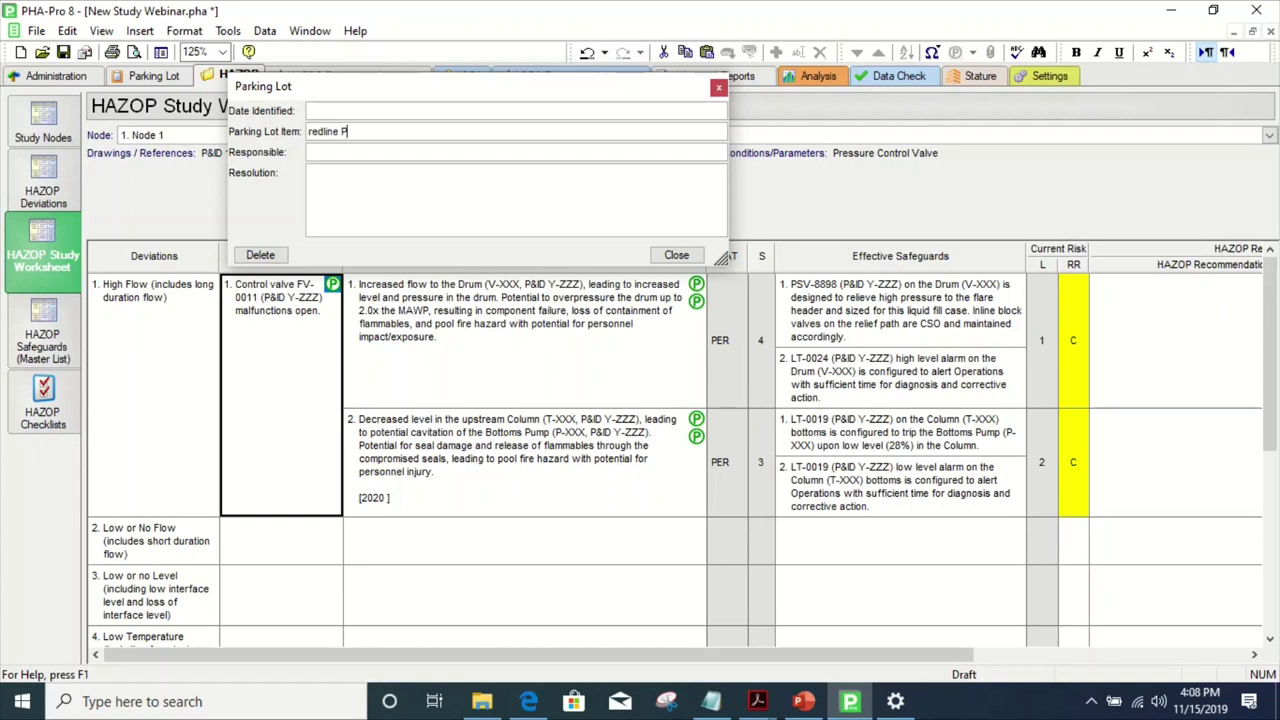
{"action": "type", "text": "&ID XXXX"}
{"action": "left_click", "coordinate": [324, 150]}
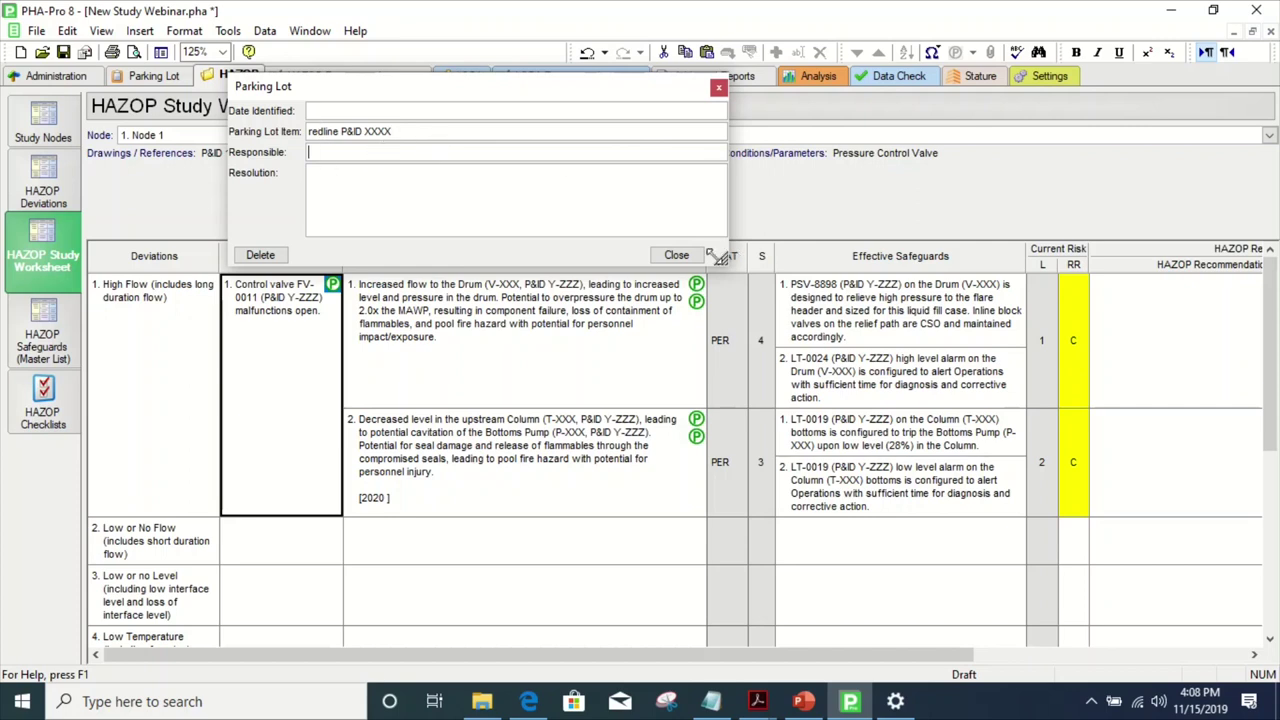
{"action": "left_click", "coordinate": [675, 258]}
{"action": "left_click", "coordinate": [458, 422]}
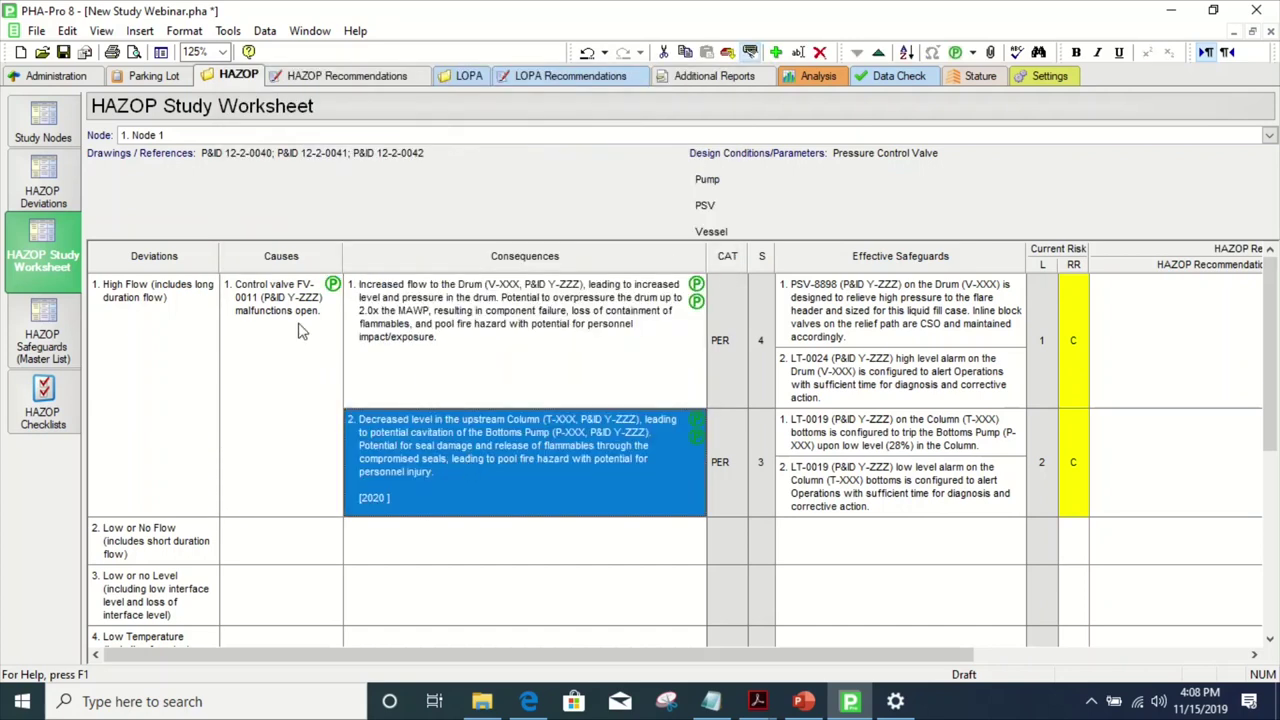
- Open the Parking Lot list and examine the redline P&ID XXXX entry alongside the other redline and deadleg items
{"action": "left_click", "coordinate": [153, 77]}
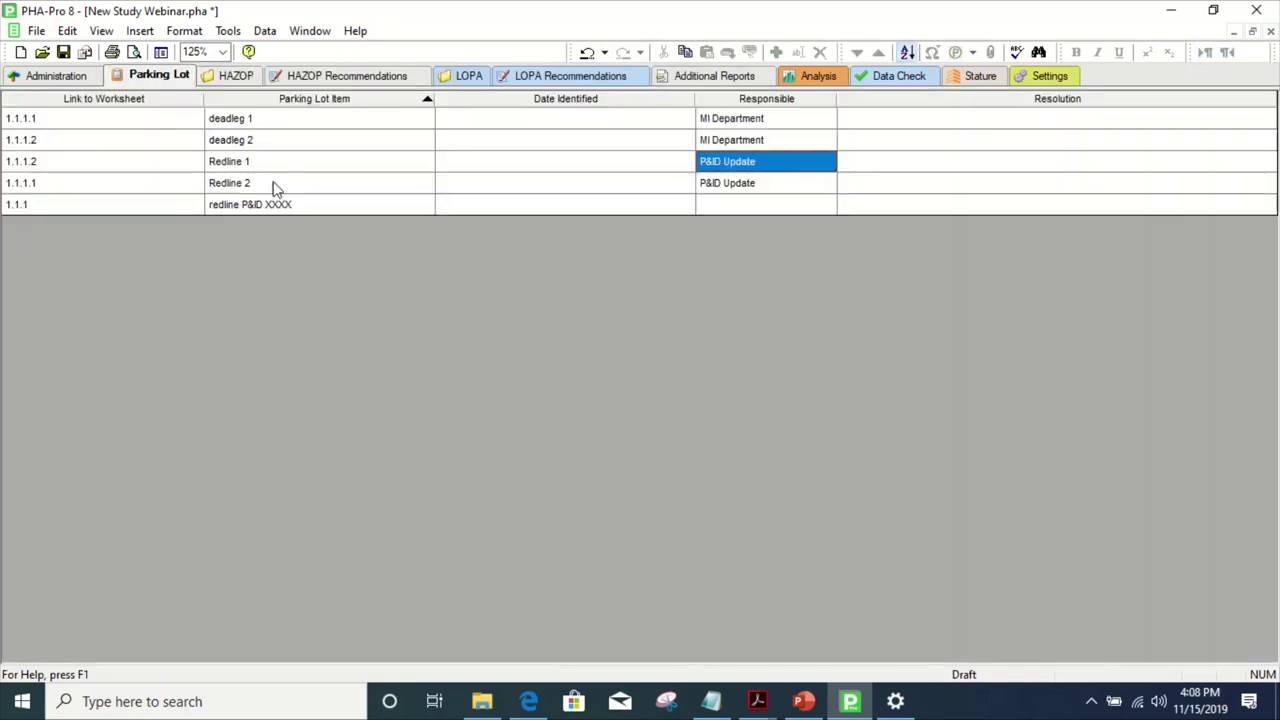
{"action": "left_click", "coordinate": [318, 204]}
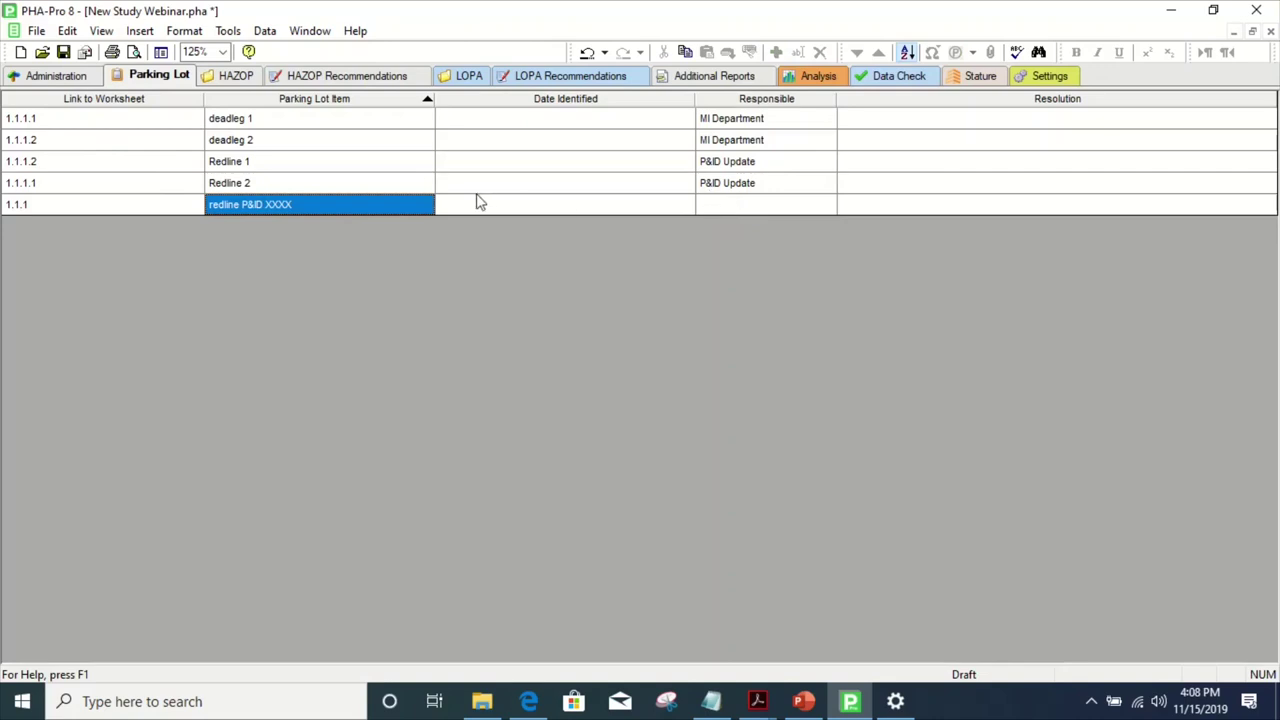
{"action": "left_click", "coordinate": [297, 163]}
{"action": "left_click", "coordinate": [316, 123]}
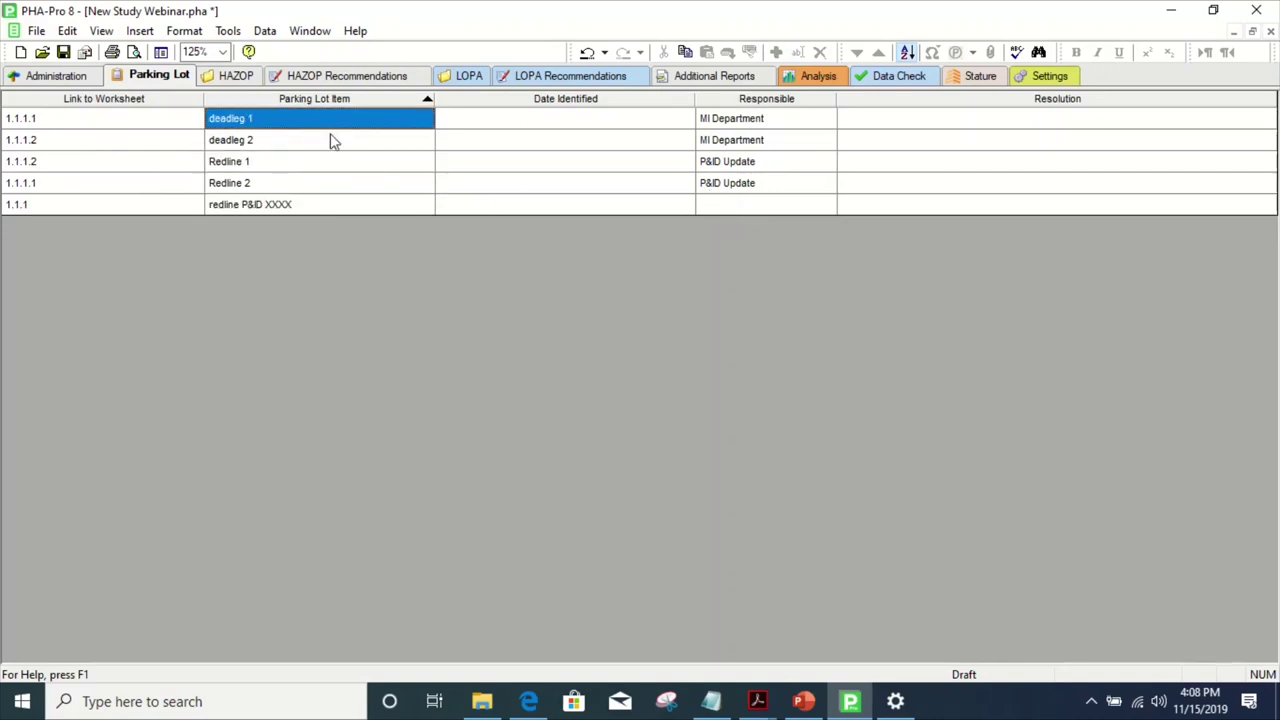
- Clear the sorting on the Parking Lot Item column and review the redline and deadleg entries
{"action": "left_click", "coordinate": [427, 99]}
{"action": "left_click", "coordinate": [424, 100]}
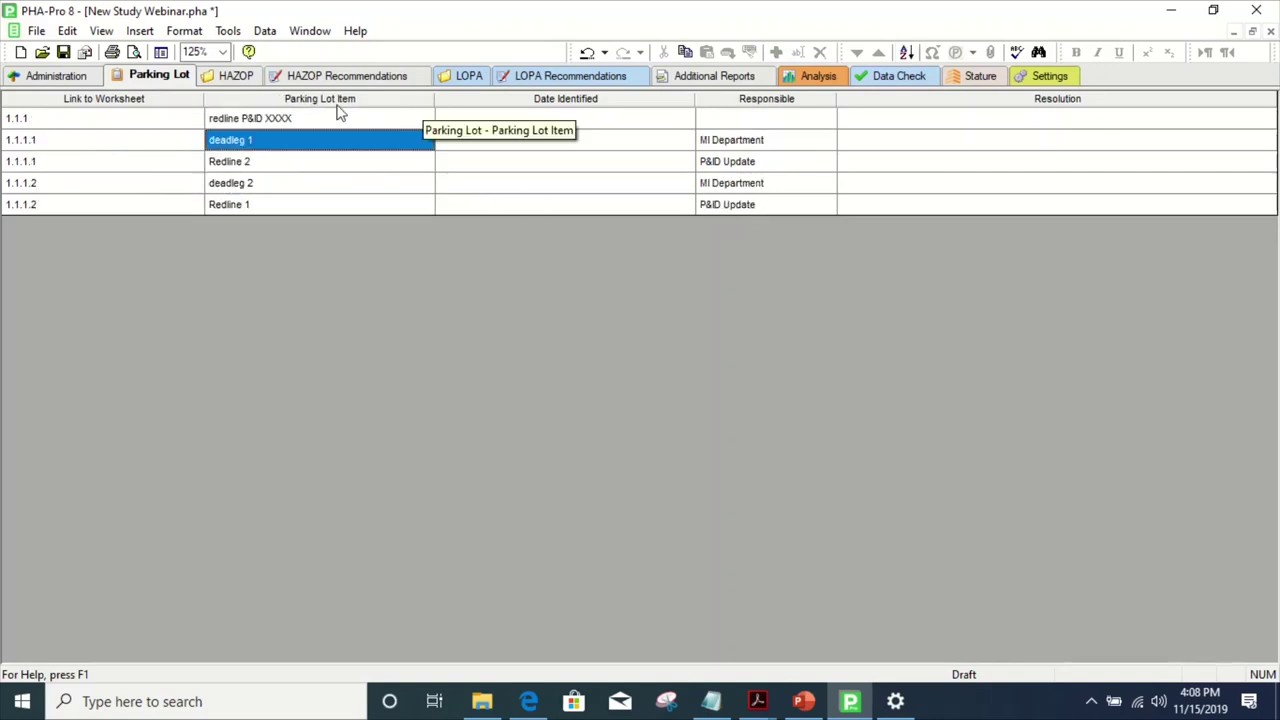
{"action": "left_click", "coordinate": [279, 160]}
{"action": "left_click", "coordinate": [277, 147]}
{"action": "left_click", "coordinate": [277, 160]}
{"action": "left_click", "coordinate": [277, 190]}
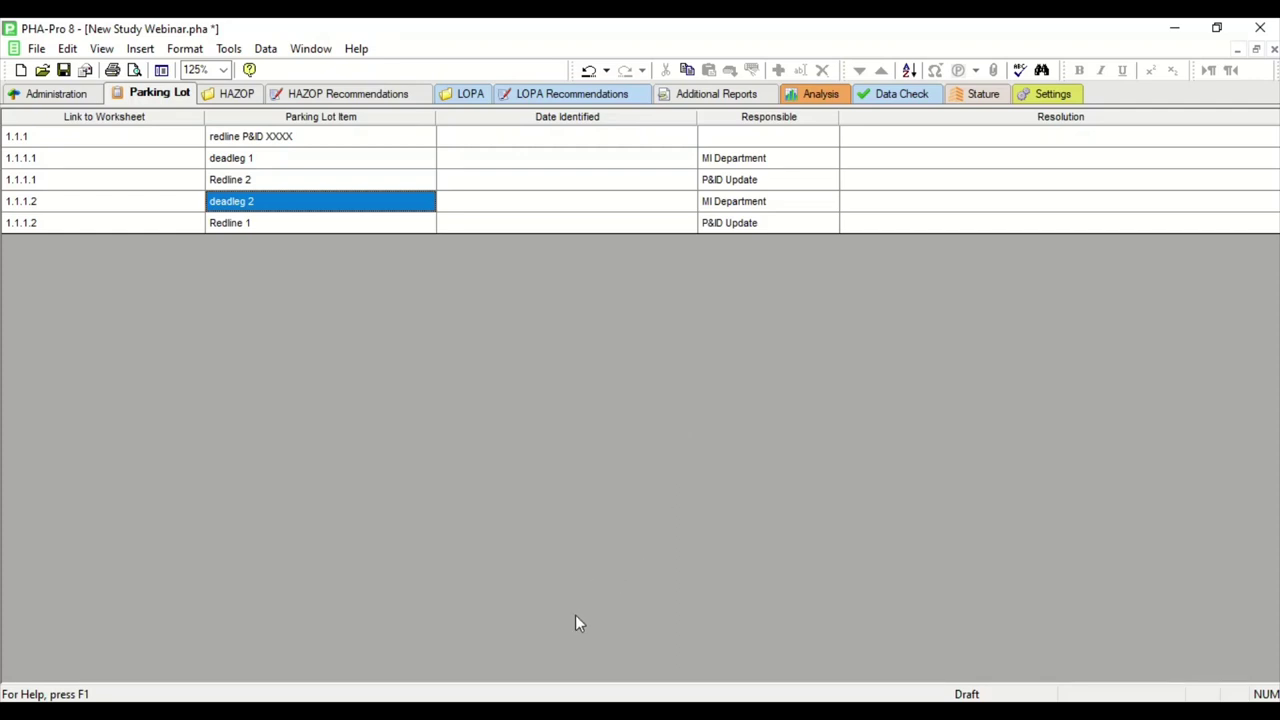
- Switch to the browser with the Risk Management Professionals site, open its Publications page and look through the papers listed by year
{"action": "key", "text": "alt+Tab"}
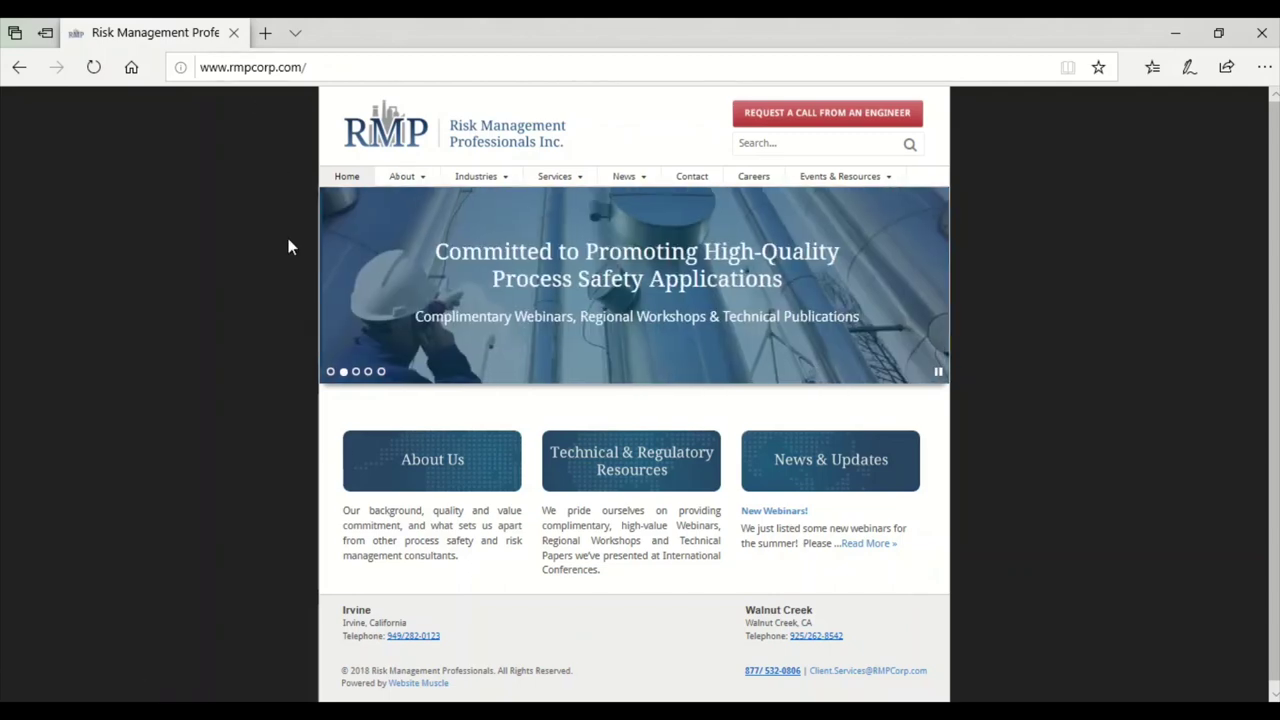
{"action": "mouse_move", "coordinate": [850, 176]}
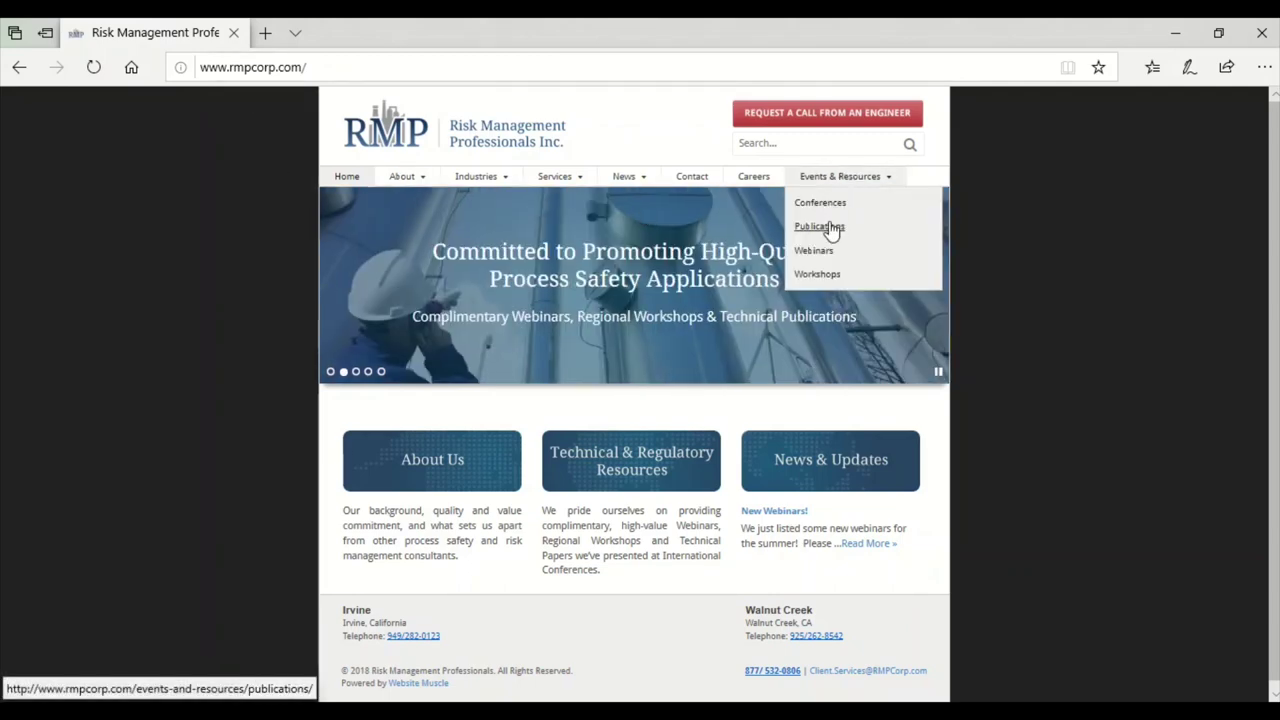
{"action": "left_click", "coordinate": [829, 228]}
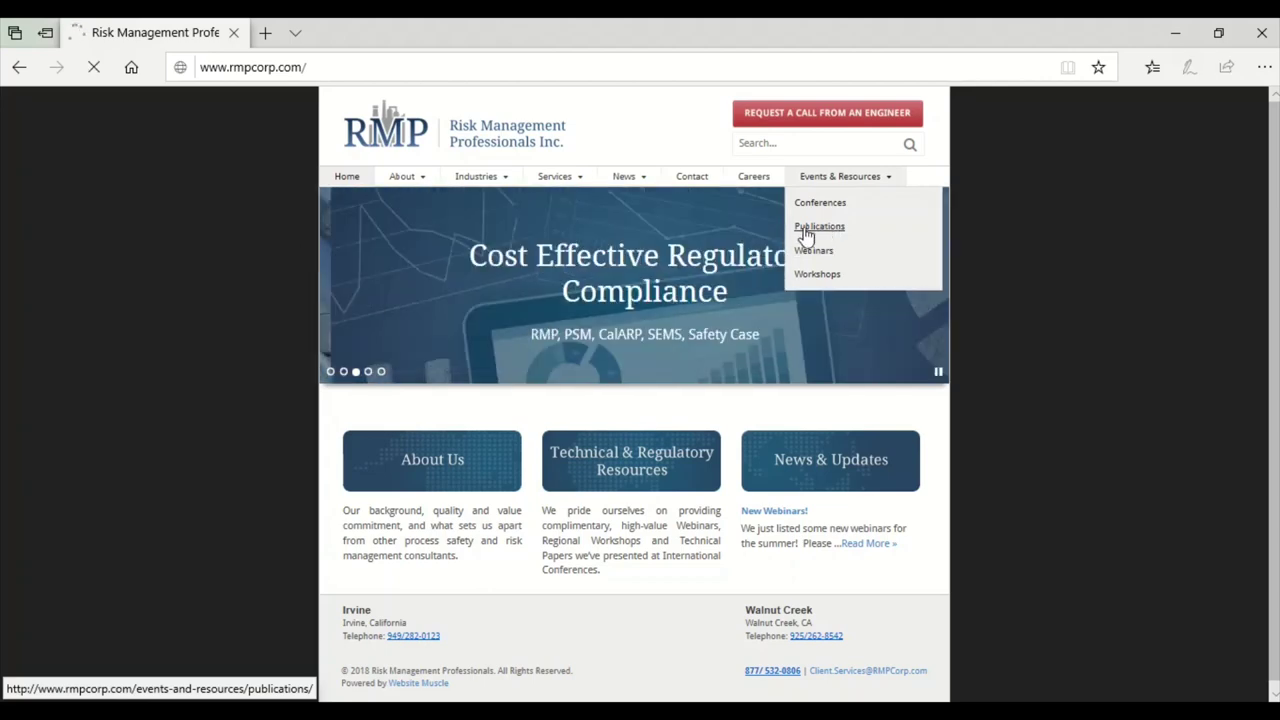
{"action": "scroll", "coordinate": [300, 343], "scroll_direction": "down", "scroll_amount": 5}
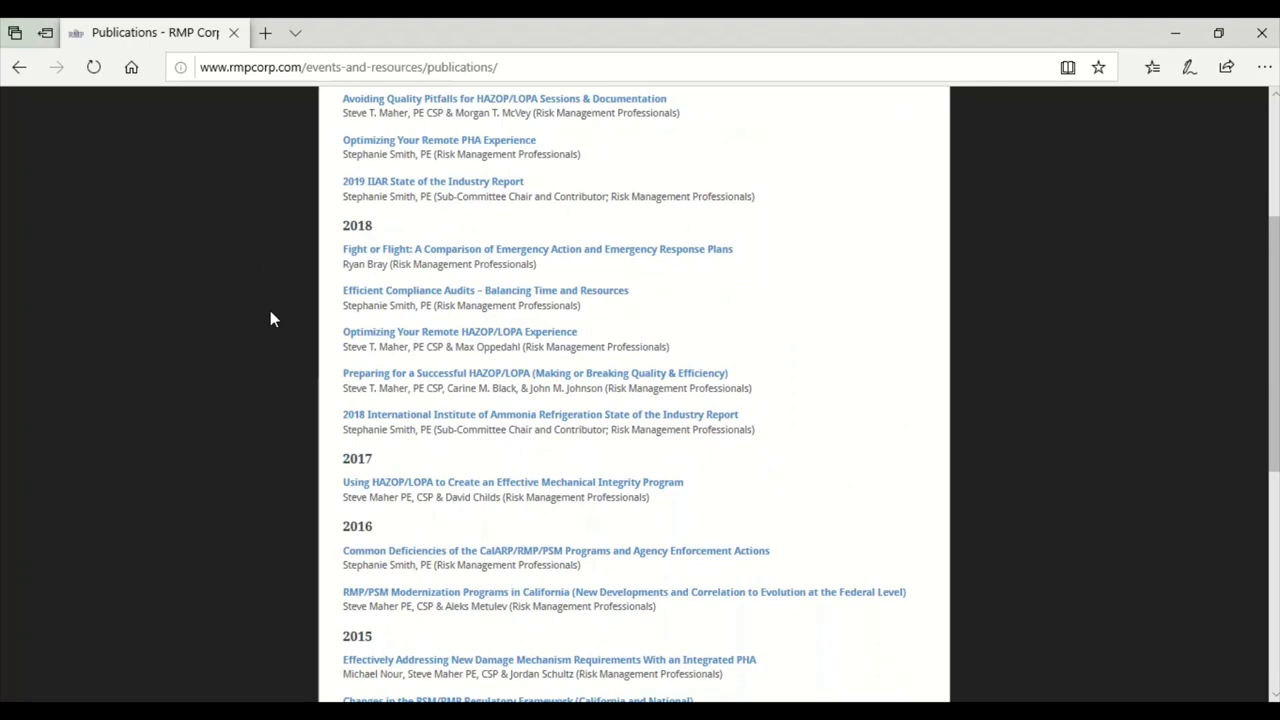
{"action": "scroll", "coordinate": [270, 318], "scroll_direction": "down", "scroll_amount": 2}
{"action": "scroll", "coordinate": [276, 305], "scroll_direction": "down", "scroll_amount": 6}
{"action": "scroll", "coordinate": [277, 311], "scroll_direction": "down", "scroll_amount": 1}
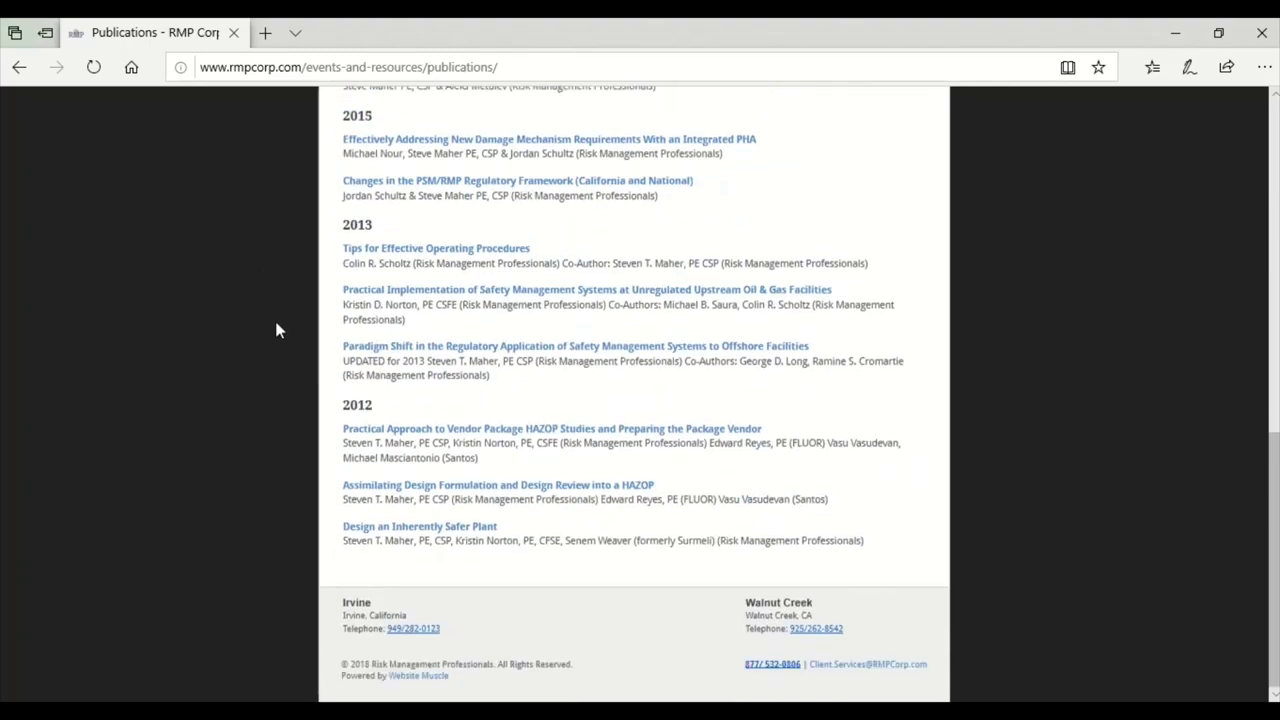
{"action": "scroll", "coordinate": [277, 329], "scroll_direction": "up", "scroll_amount": 15}
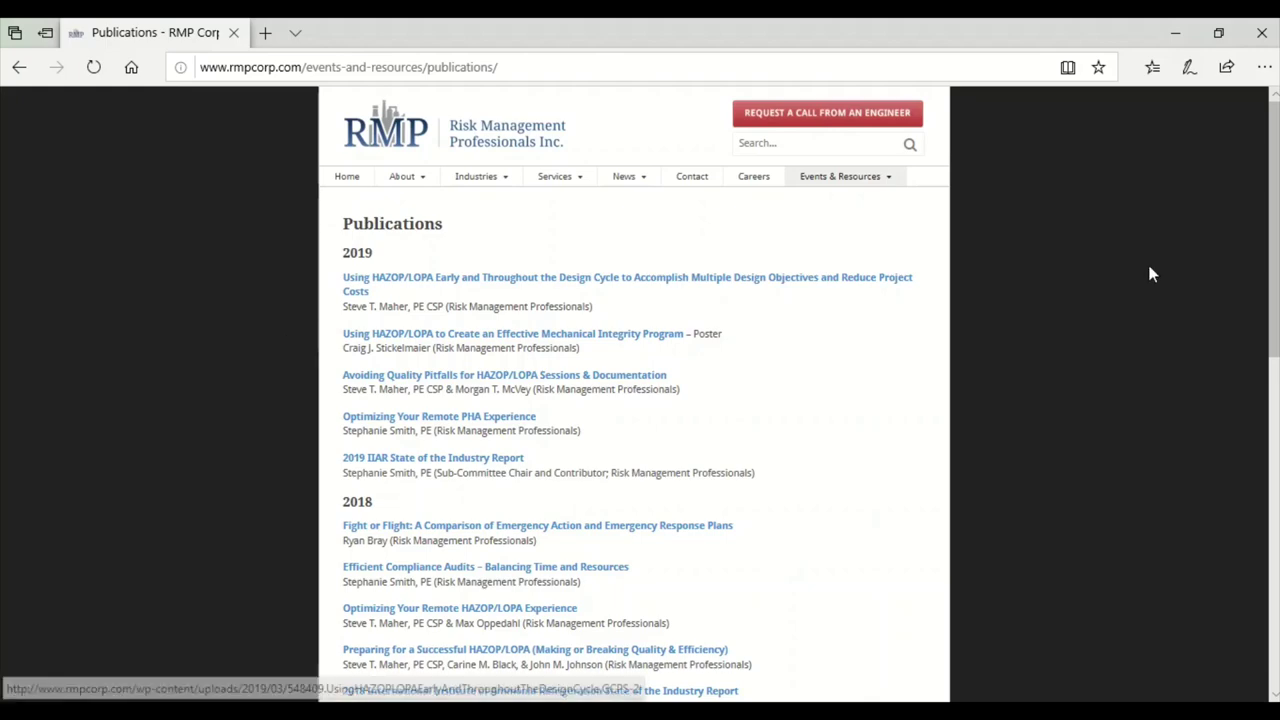
{"action": "scroll", "coordinate": [1003, 346], "scroll_direction": "down", "scroll_amount": 15}
{"action": "scroll", "coordinate": [1003, 346], "scroll_direction": "up", "scroll_amount": 15}
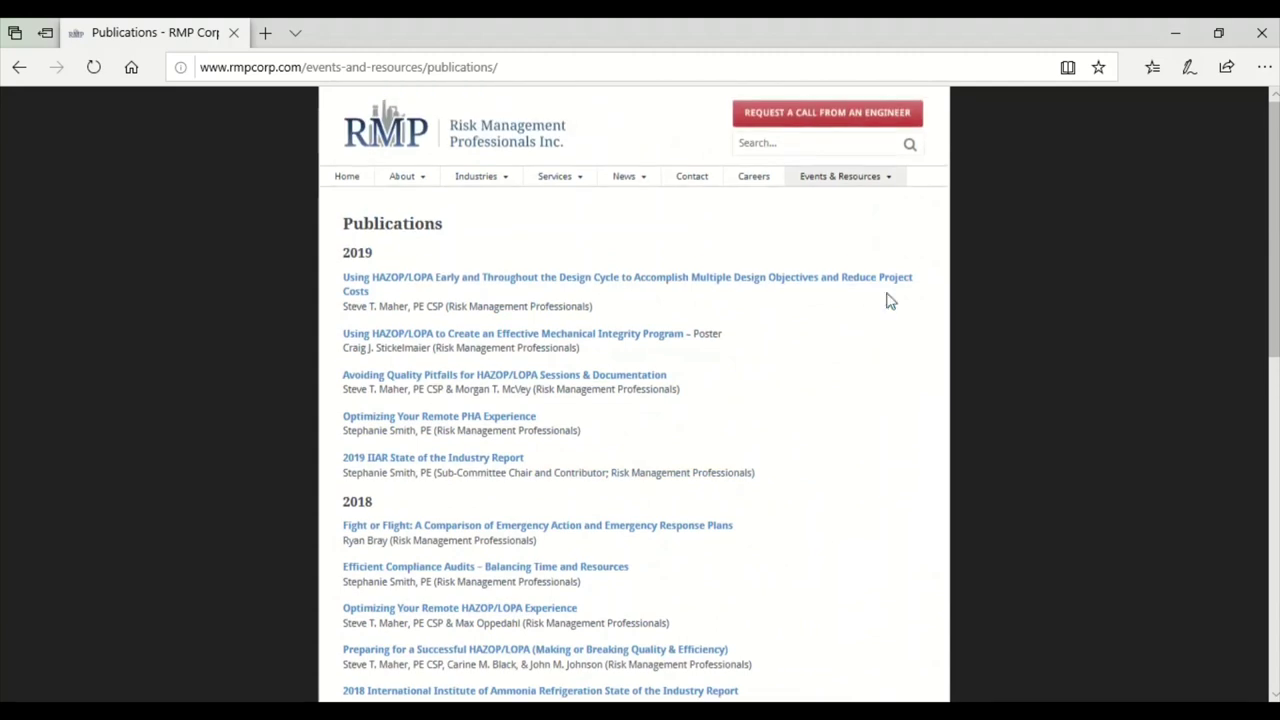
- Return to the Risk Management Professionals home page and view it down to its contact details
{"action": "left_click", "coordinate": [362, 140]}
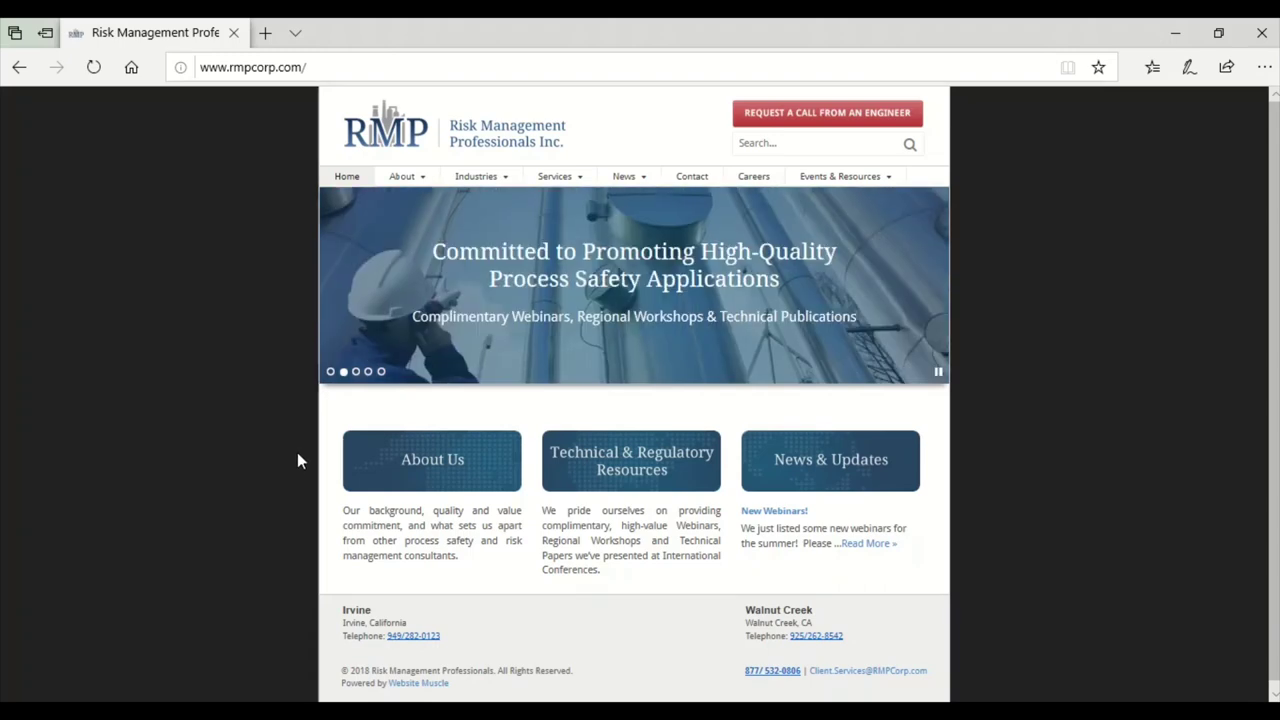
{"action": "scroll", "coordinate": [297, 453], "scroll_direction": "down", "scroll_amount": 1}
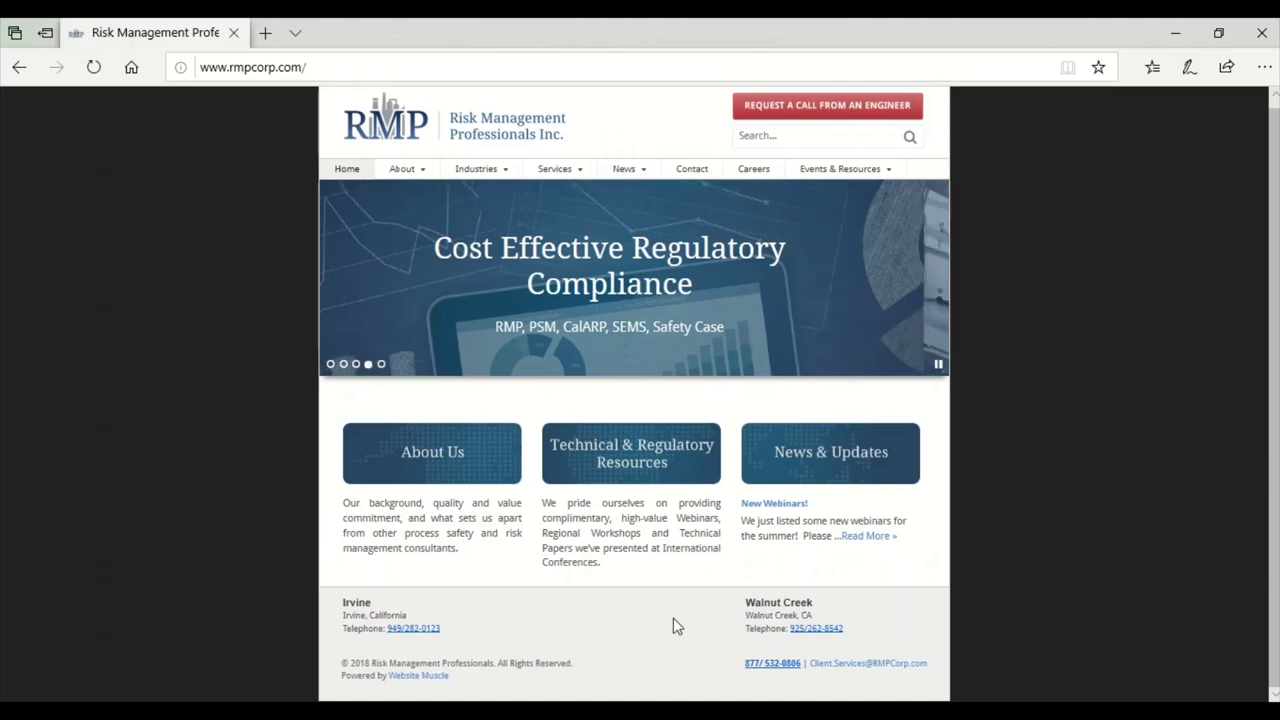
{"action": "scroll", "coordinate": [592, 612], "scroll_direction": "up", "scroll_amount": 1}
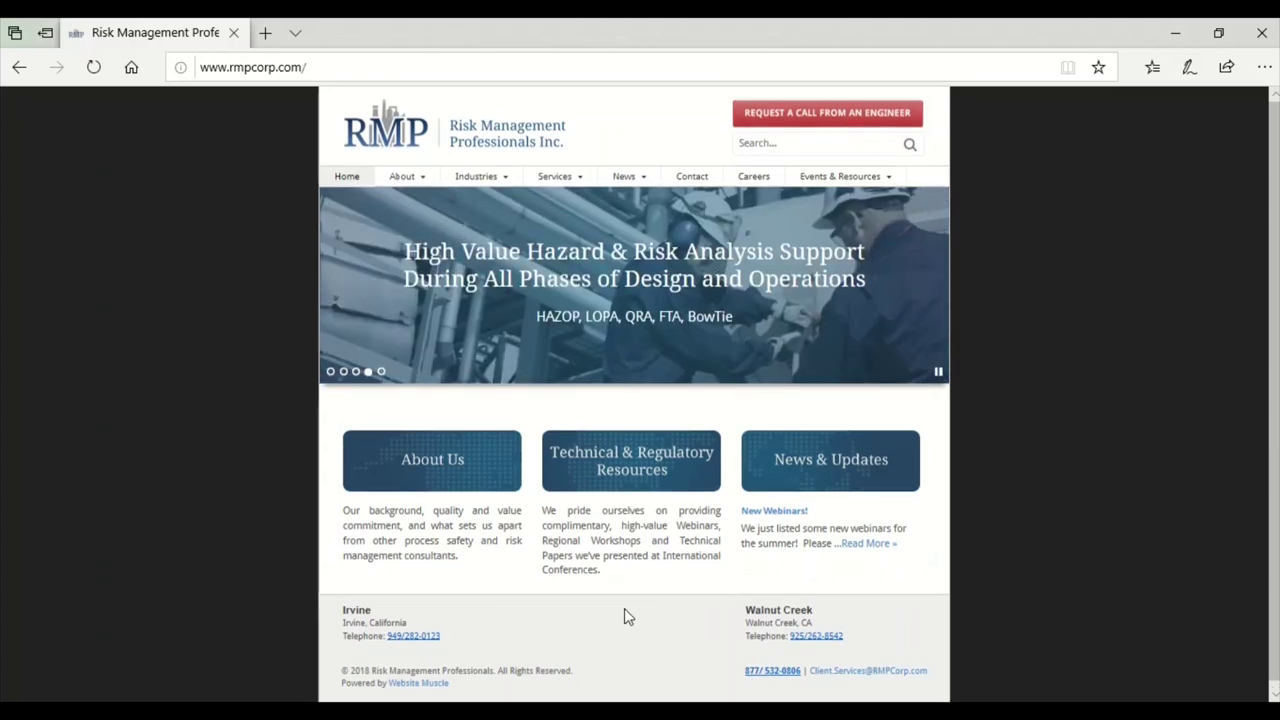